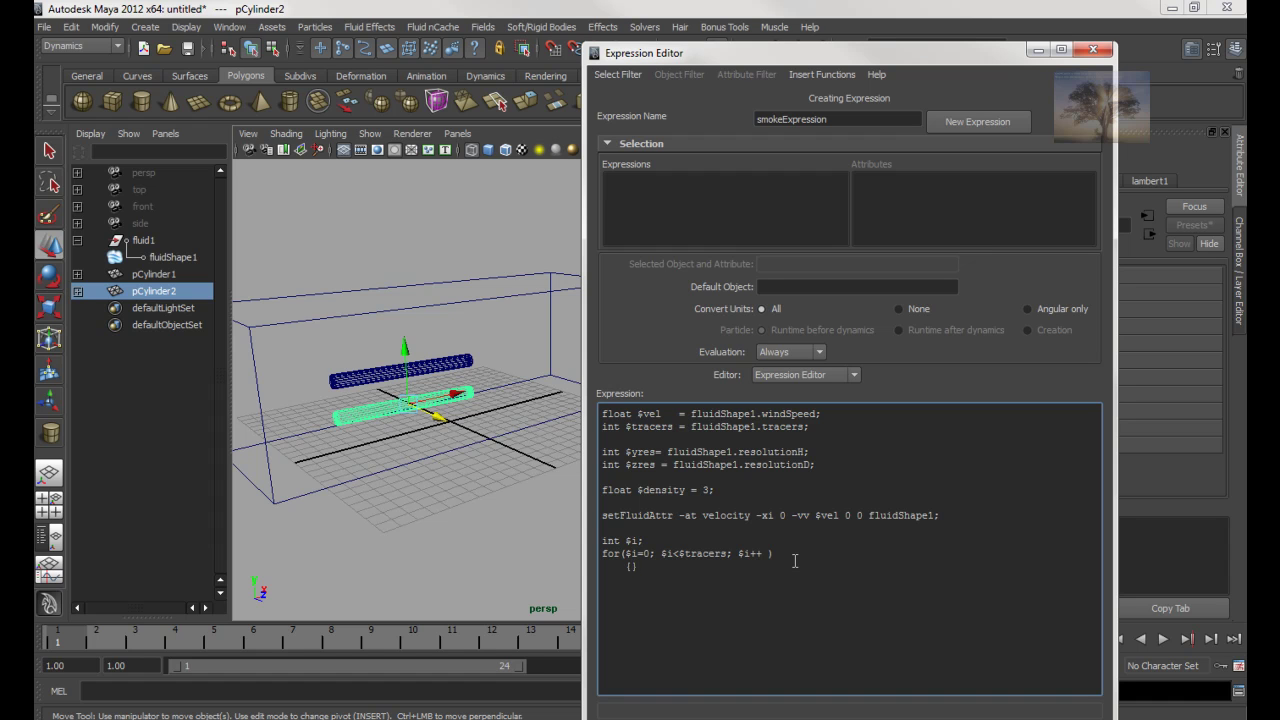
Spread the for loop's braces onto separate lines with room for the loop body and lower pCylinder2 slightly.
key(Return)
key(Return)
key(Return)
drag(407, 352, 390, 384)
click(636, 580)
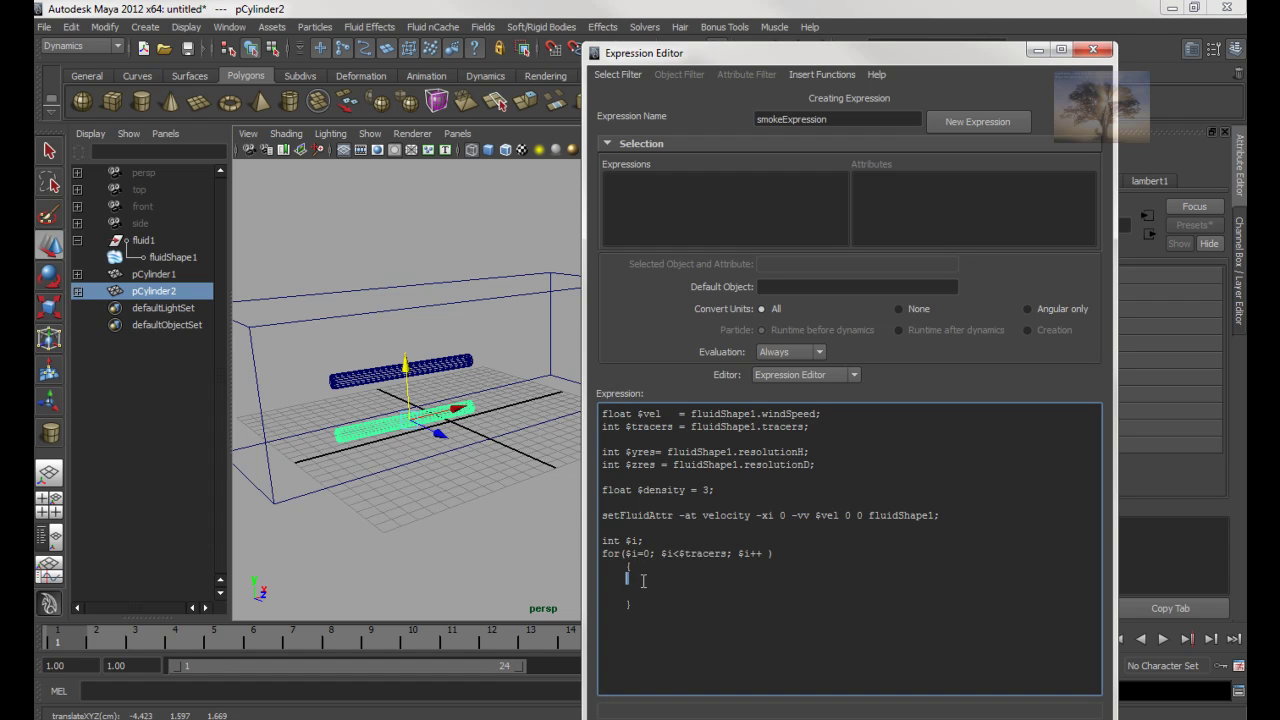
Declare an integer variable named $yIndex inside the for loop and remove the spare blank line before the closing brace.
text(int)
key(Delete)
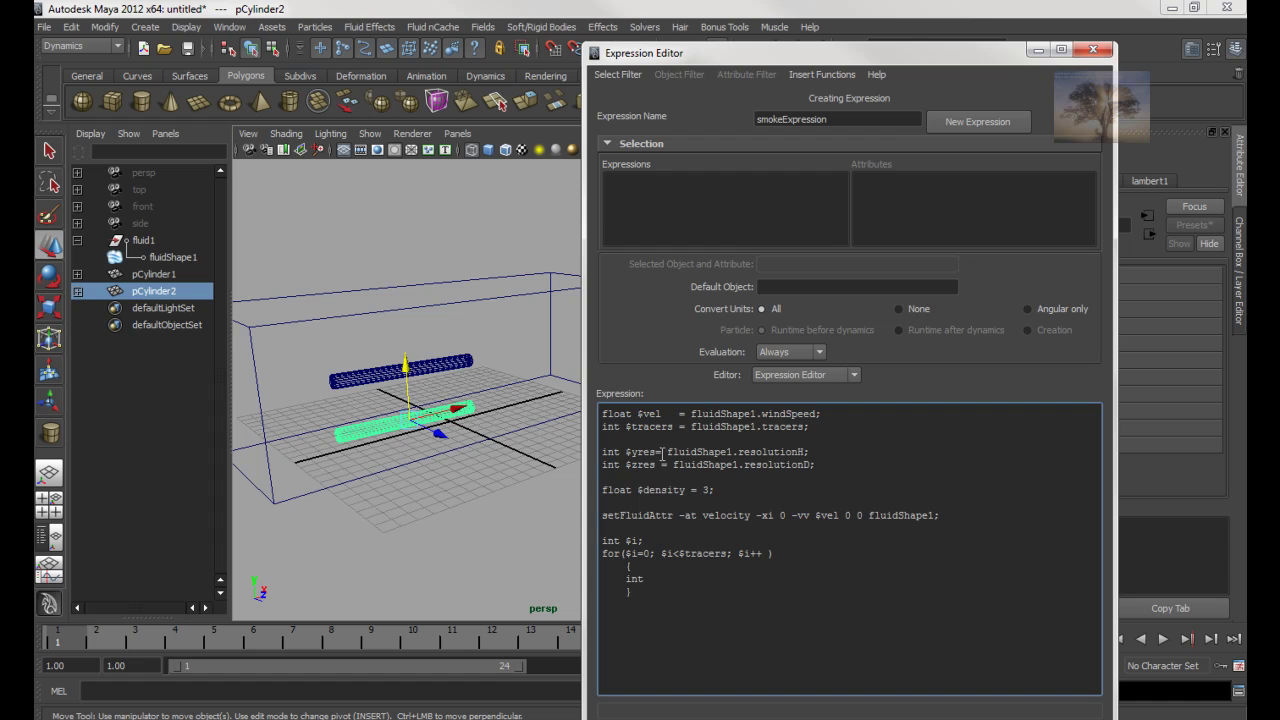
double_click(632, 455)
click(658, 580)
mouse_move(404, 366)
mouse_down()
mouse_move(406, 395)
mouse_move(397, 298)
mouse_move(400, 378)
mouse_up()
click(648, 580)
drag(624, 452, 667, 452)
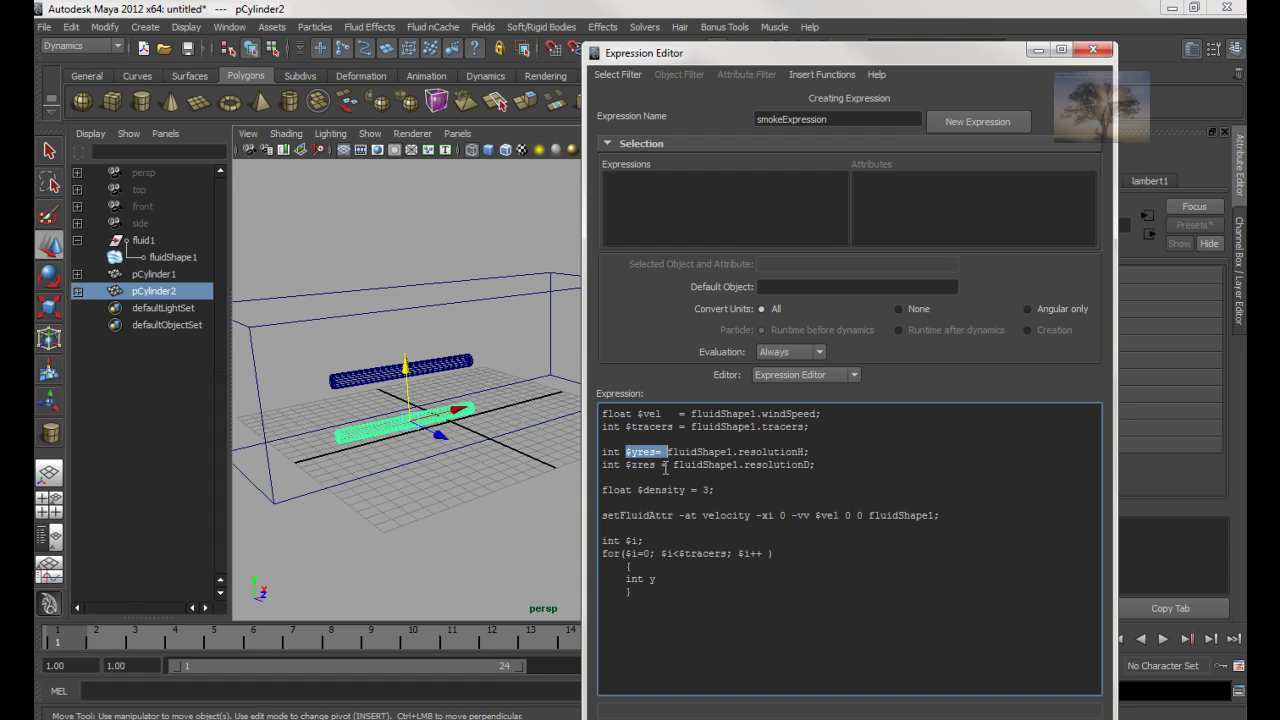
click(676, 584)
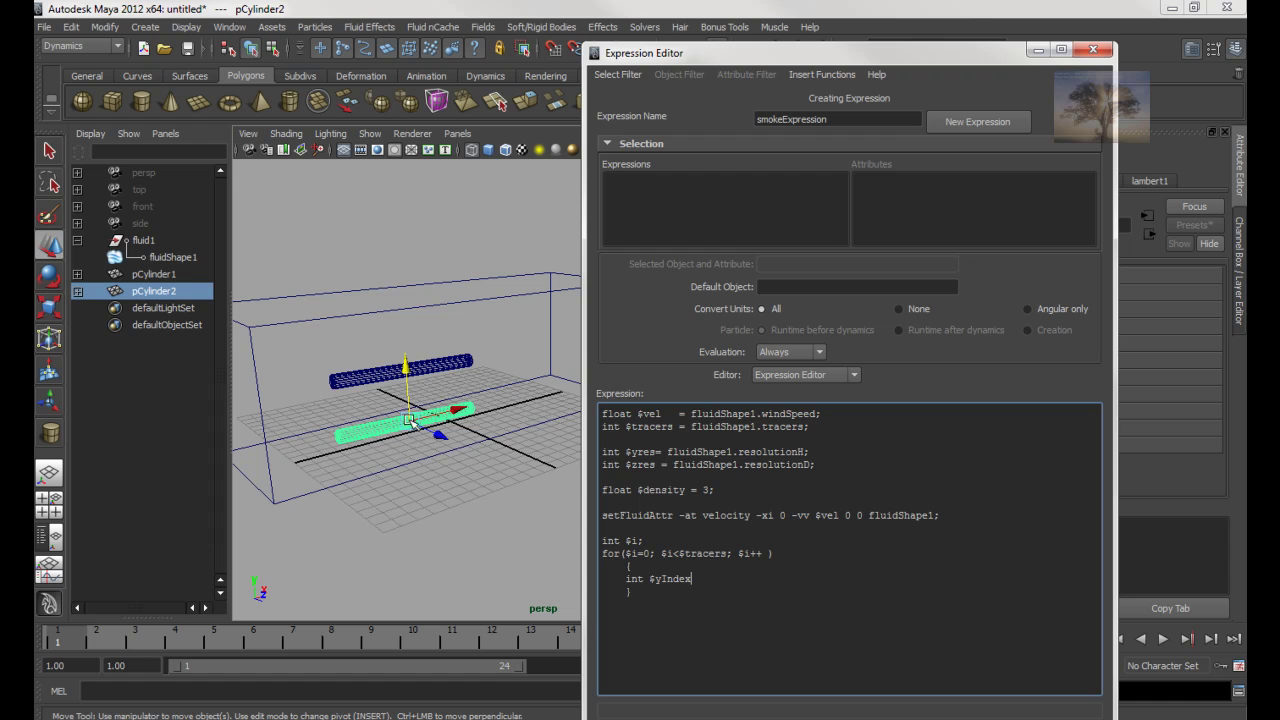
Begin the assignment of $yIndex with the vertical resolution variable $yres, and move the lower cylinder down to the container's floor.
drag(408, 362, 430, 331)
click(702, 580)
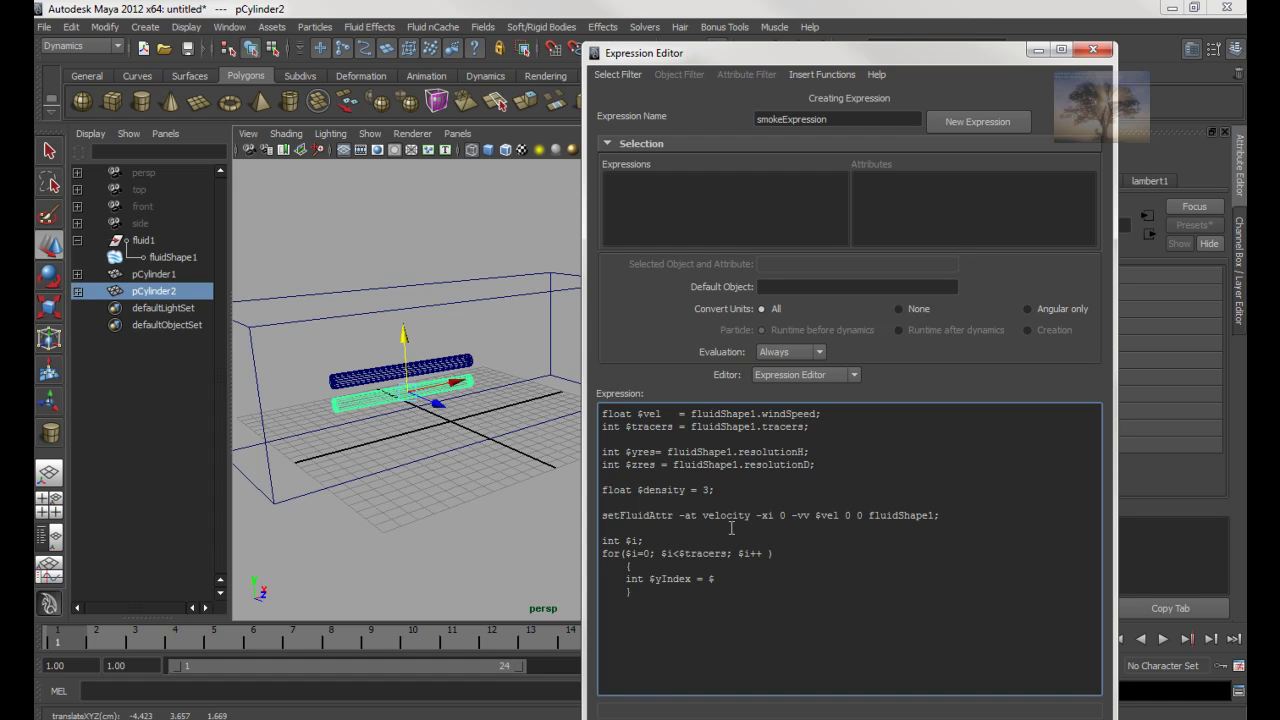
drag(626, 451, 650, 452)
drag(405, 337, 514, 402)
click(731, 582)
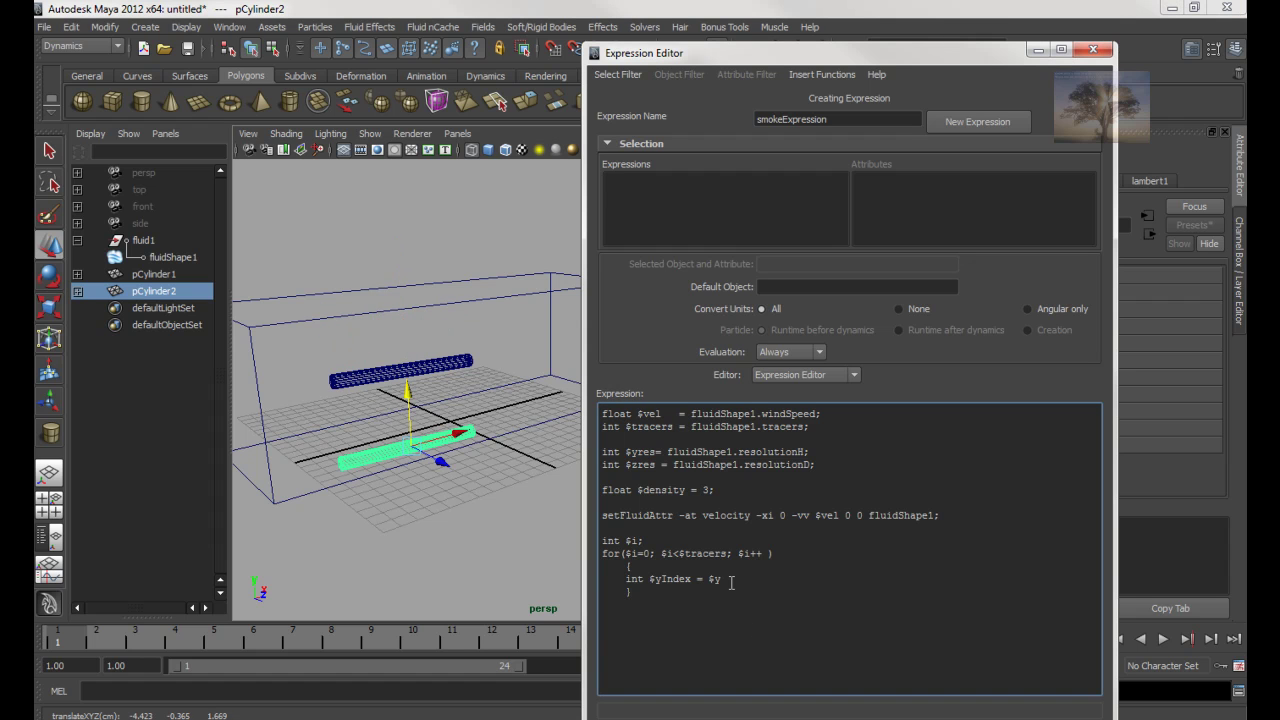
Check the fluid container's vertical resolution and multiply $yres by ($i + 0.5) in the $yIndex line.
drag(960, 53, 704, 438)
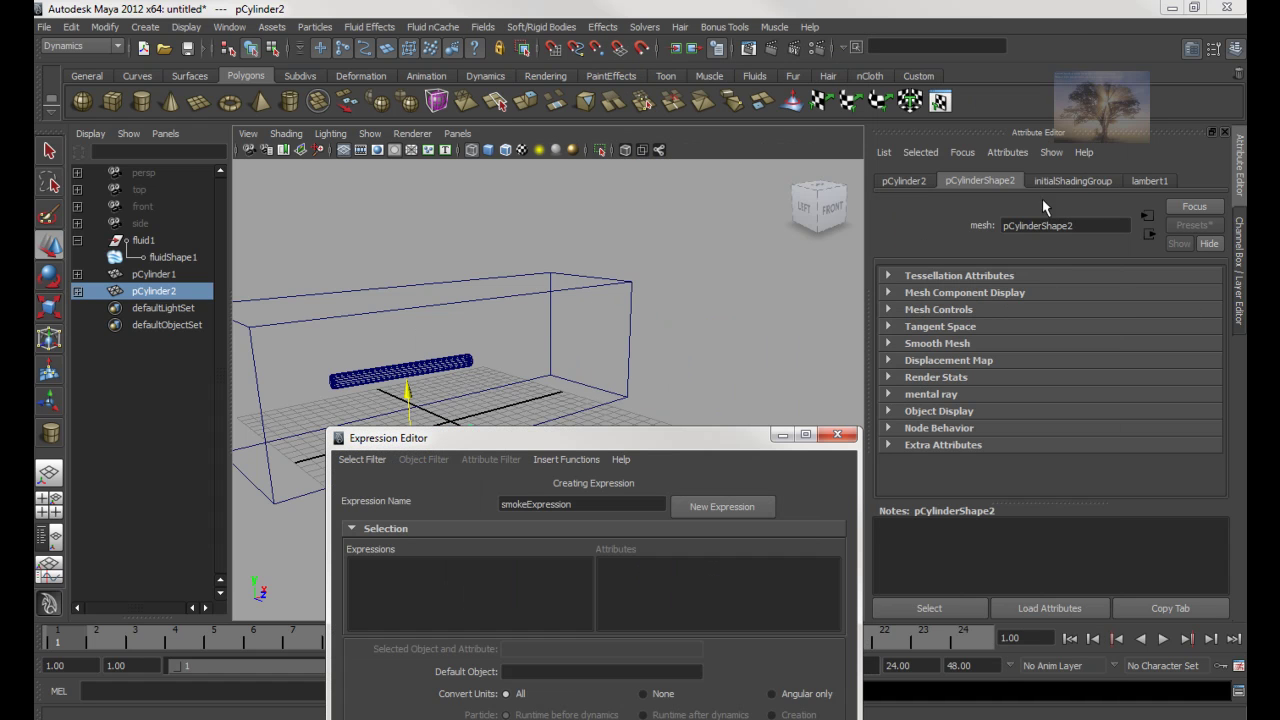
click(585, 273)
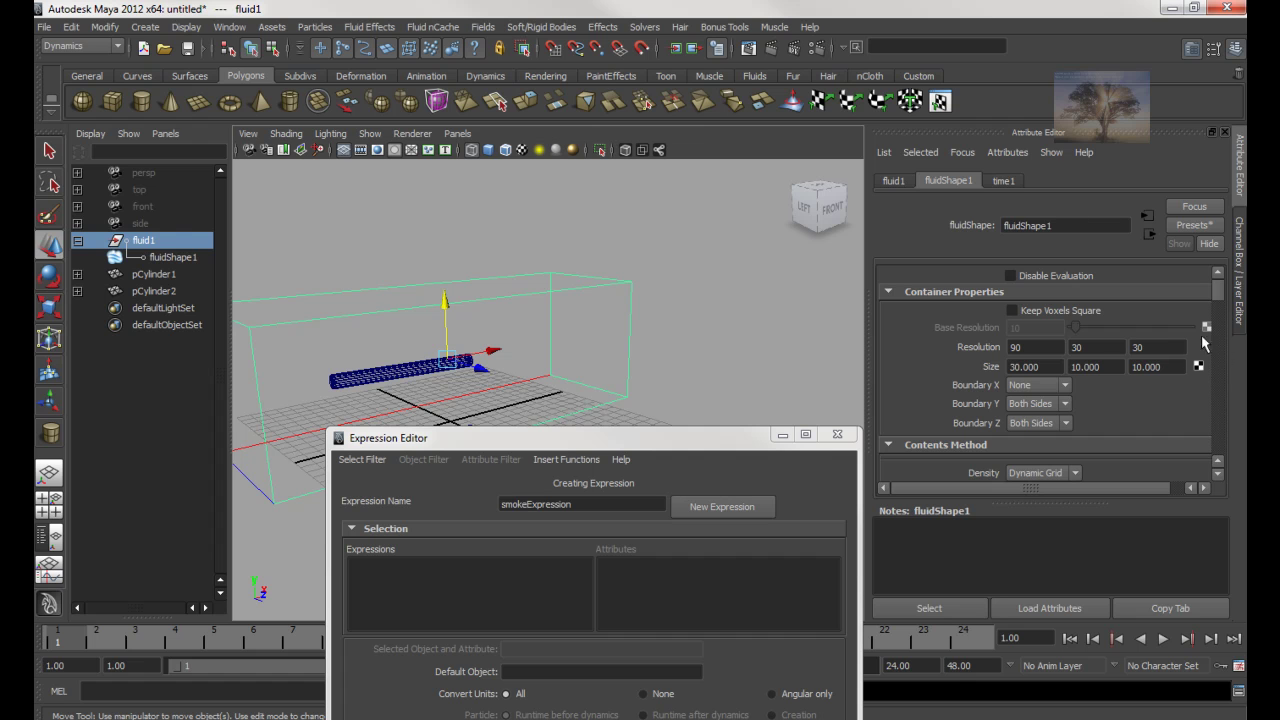
click(1096, 345)
drag(648, 442, 647, 56)
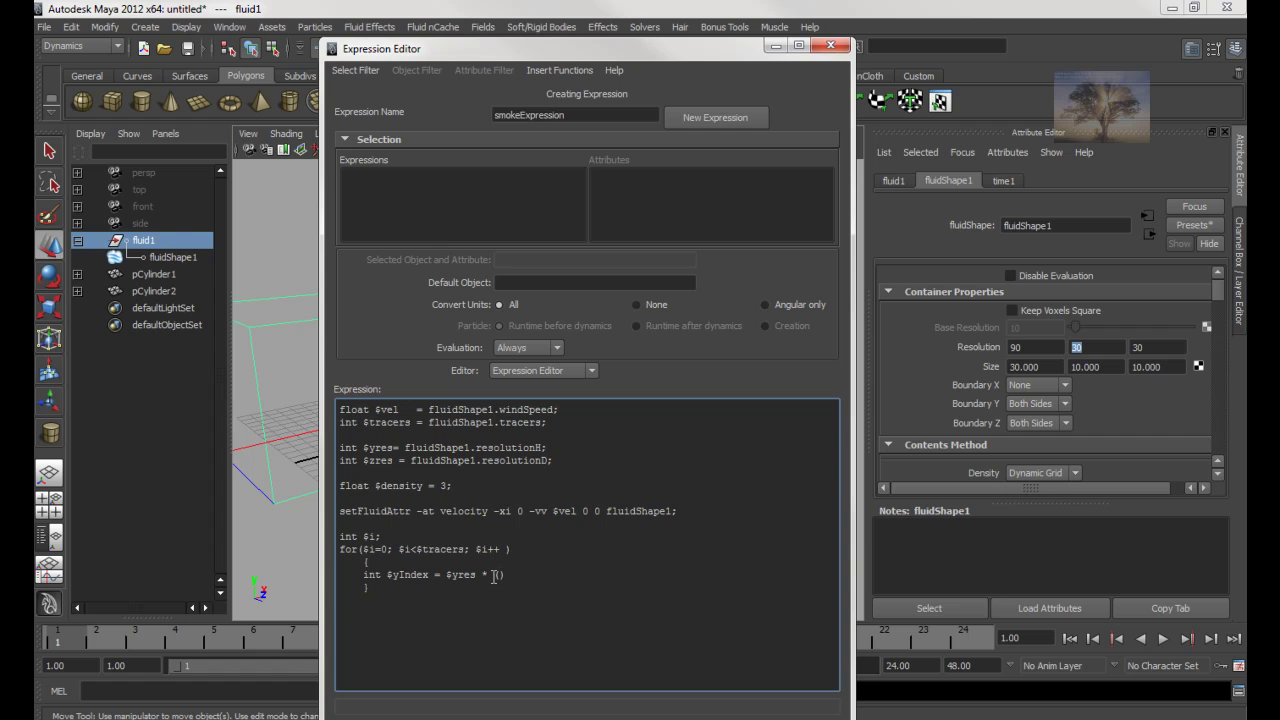
text($i + 0.5)
Raise the lower cylinder and reposition both cylinders together vertically inside the fluid container.
drag(490, 60, 937, 255)
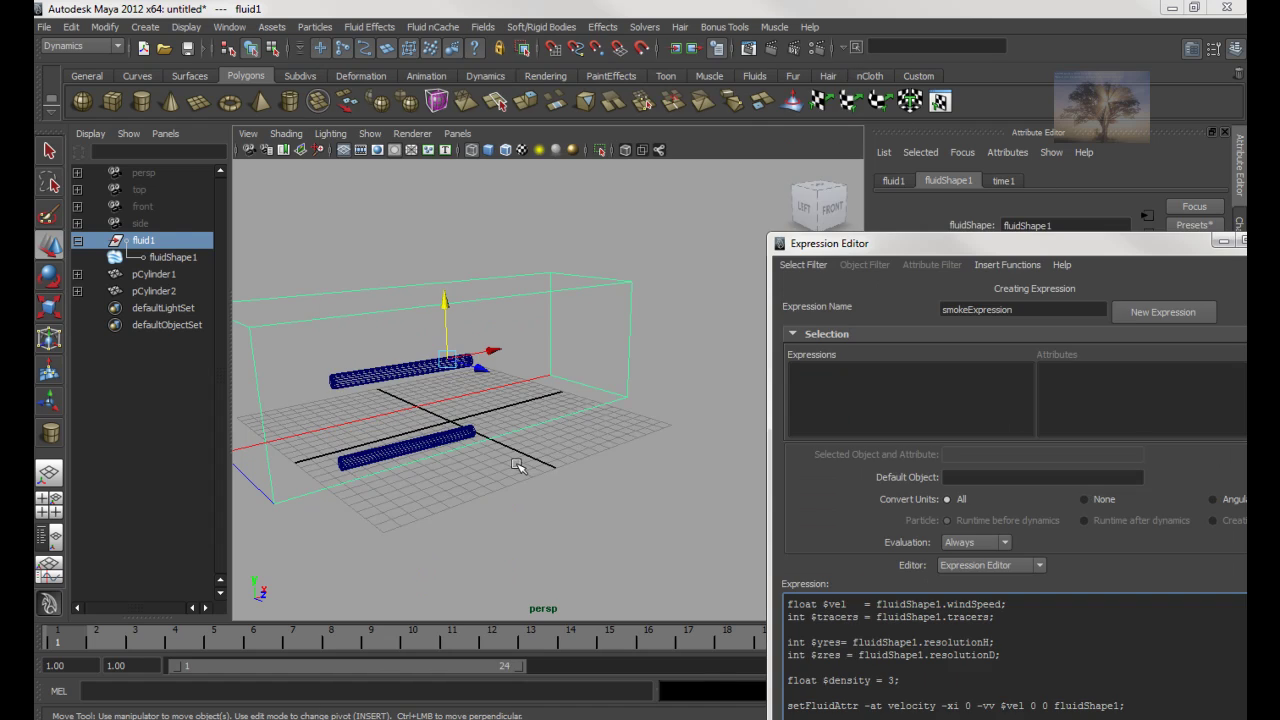
click(447, 441)
drag(408, 404, 410, 368)
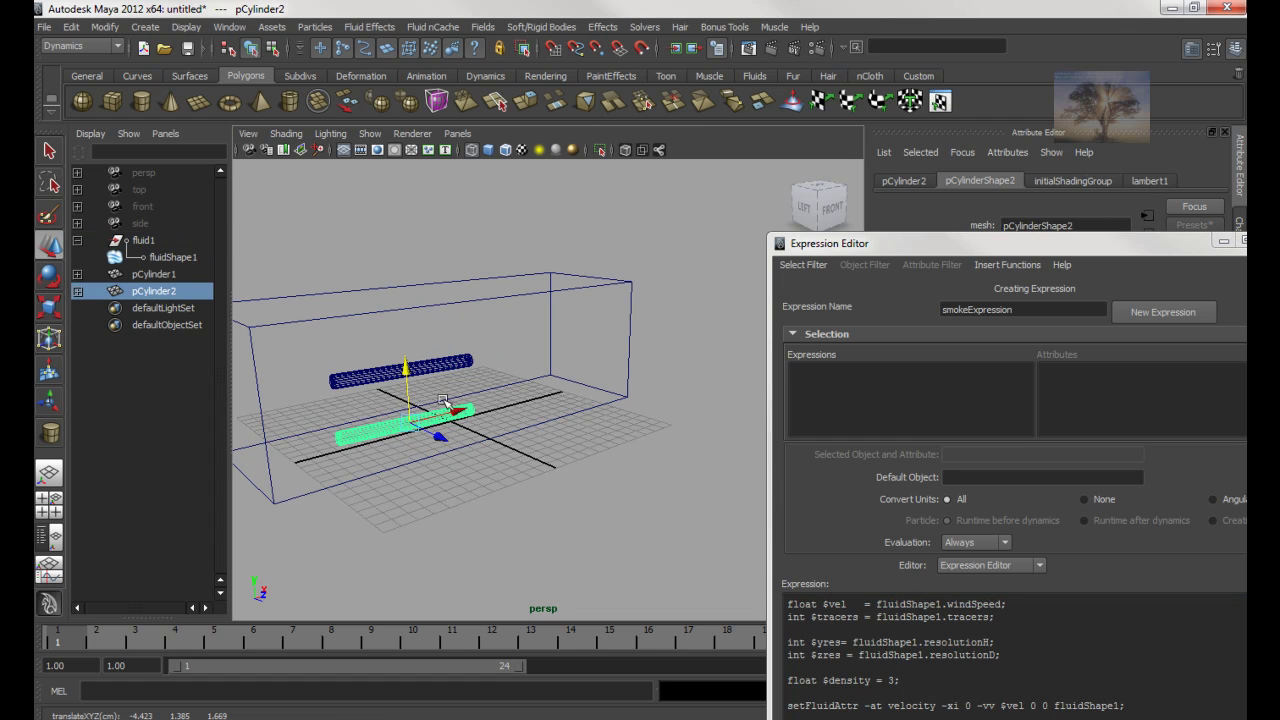
shift+click(438, 372)
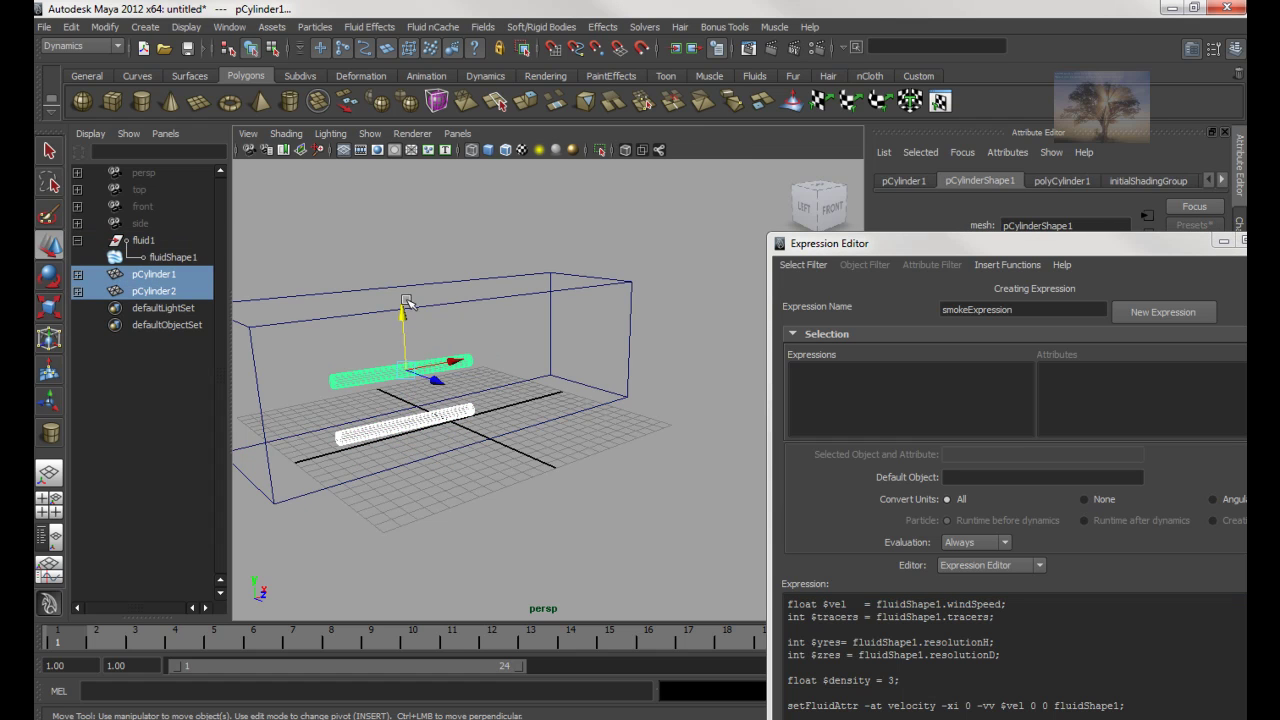
drag(406, 312, 403, 257)
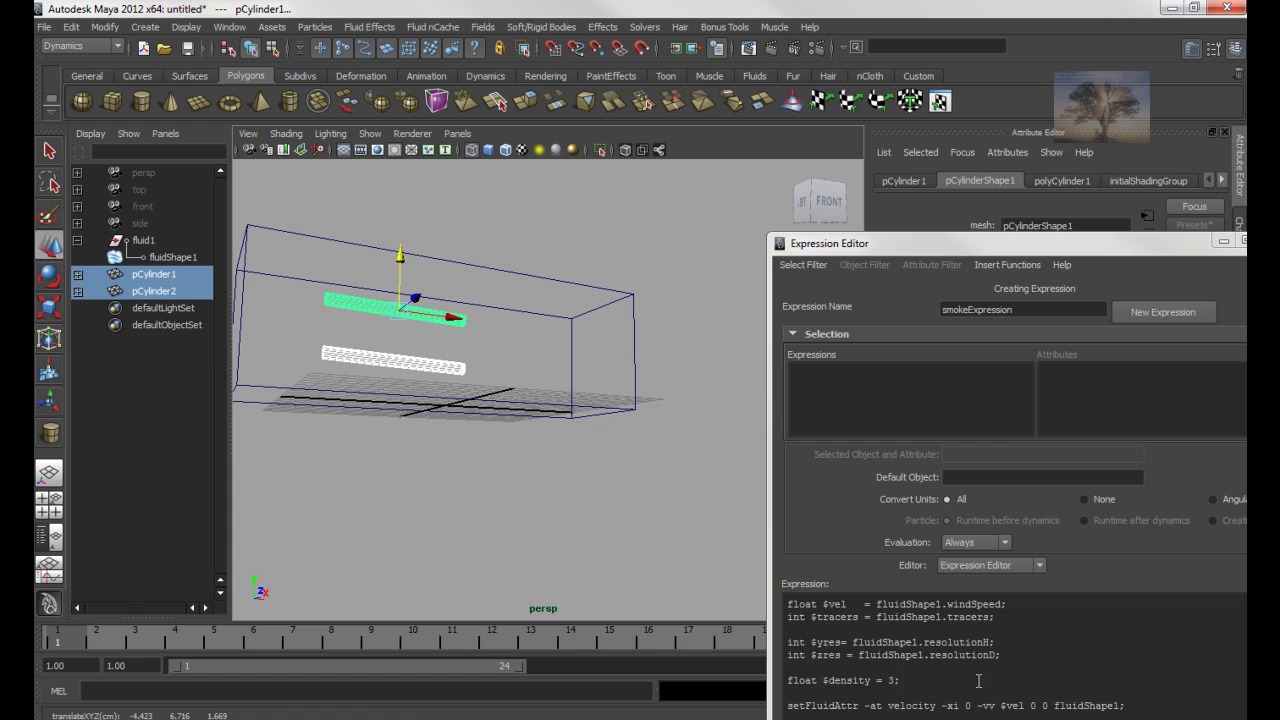
drag(520, 430, 573, 390)
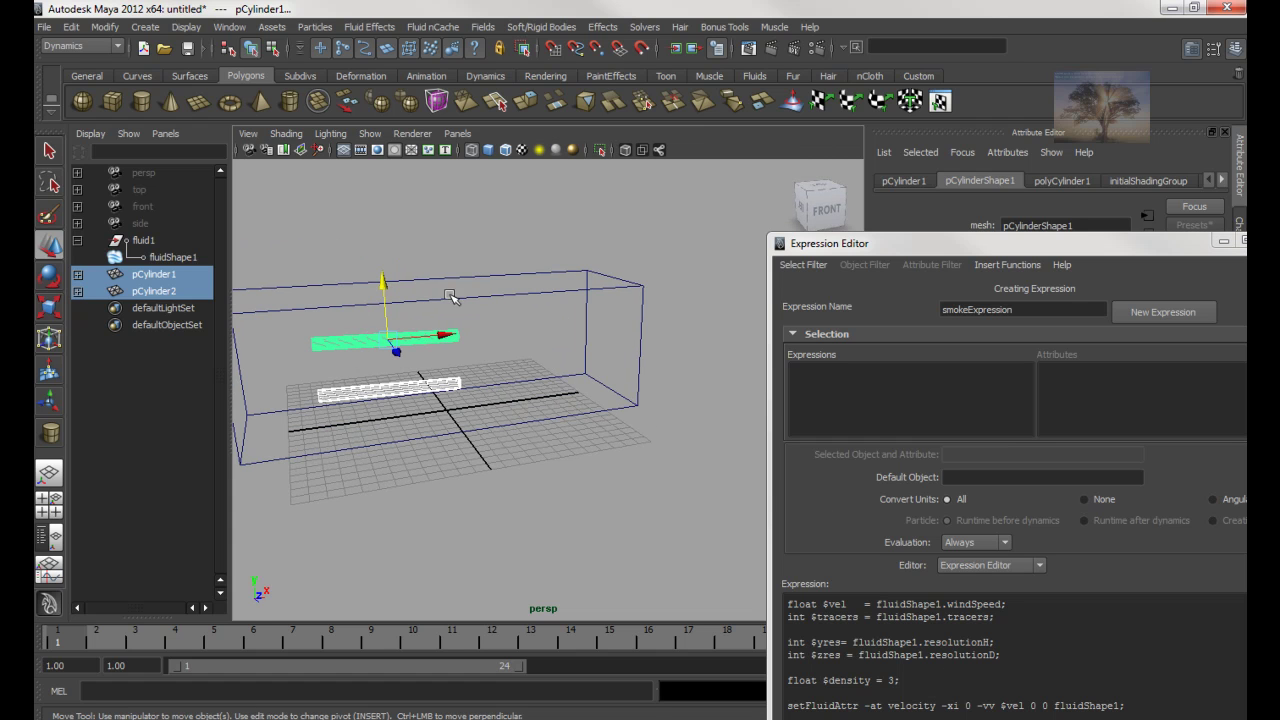
drag(388, 282, 470, 300)
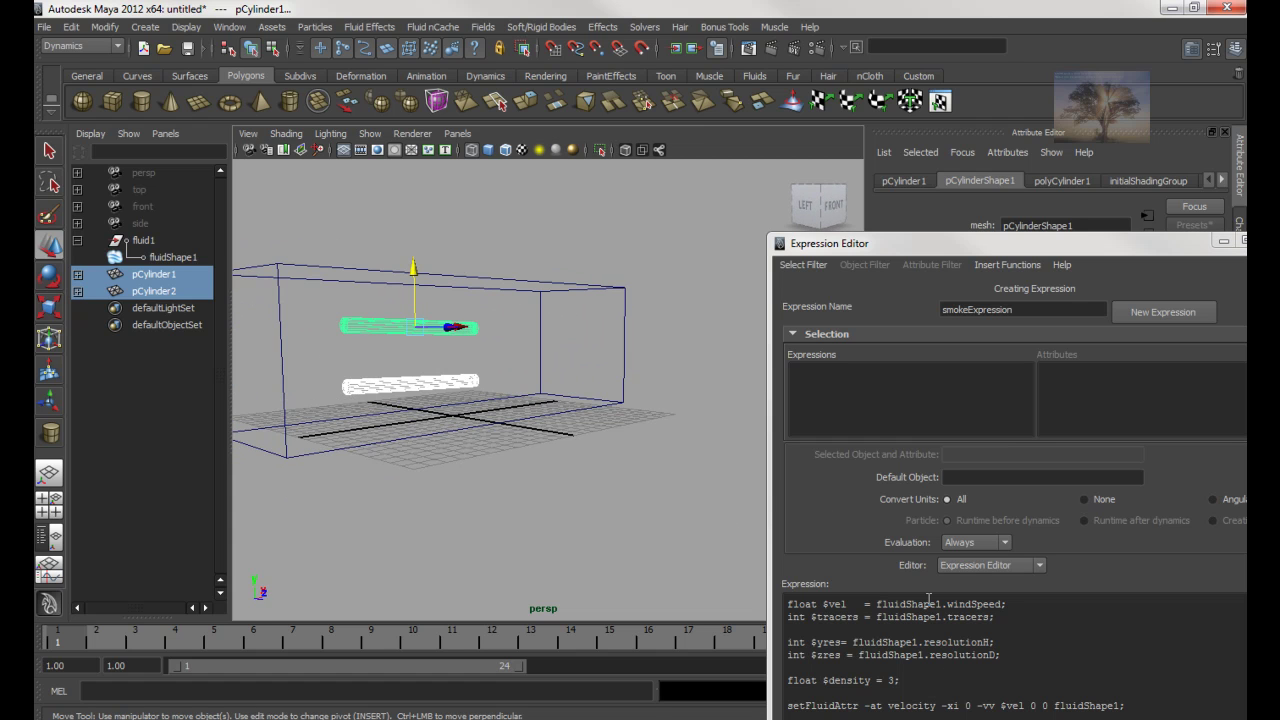
Divide ($i + 0.5) by $tracers in the $yIndex line of the expression.
drag(996, 250, 638, 106)
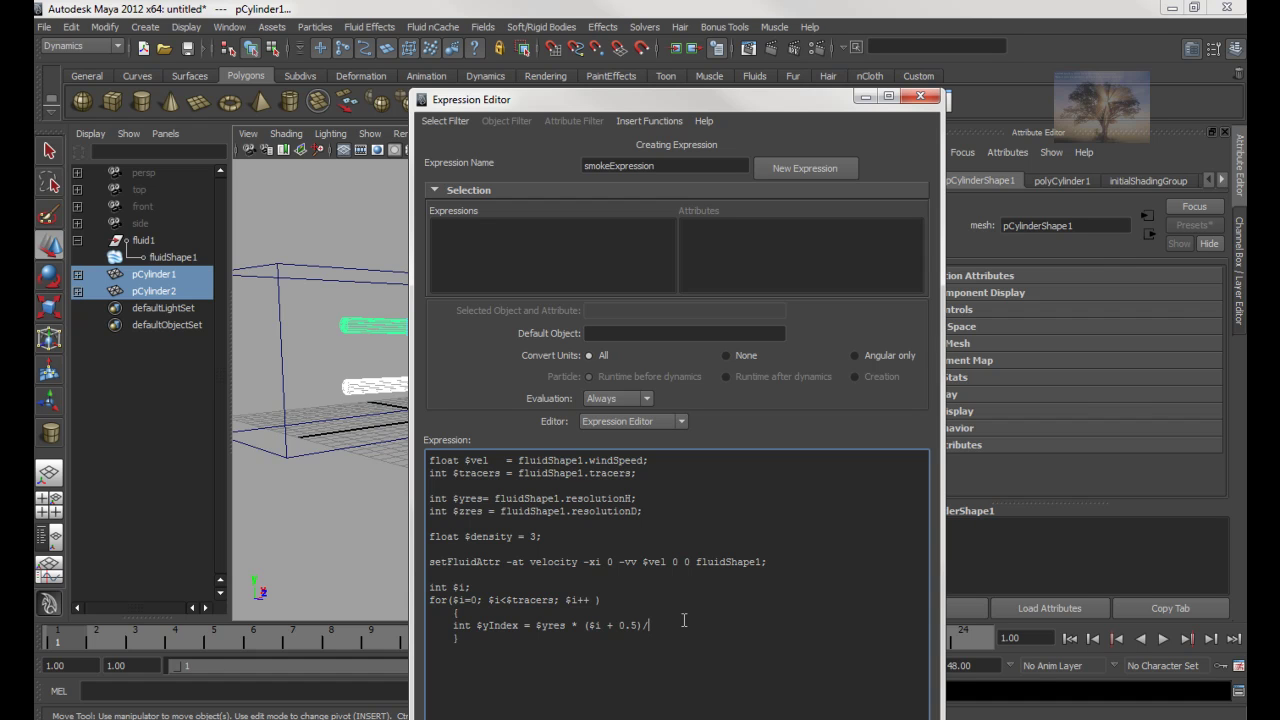
text(tracers)
drag(536, 625, 577, 628)
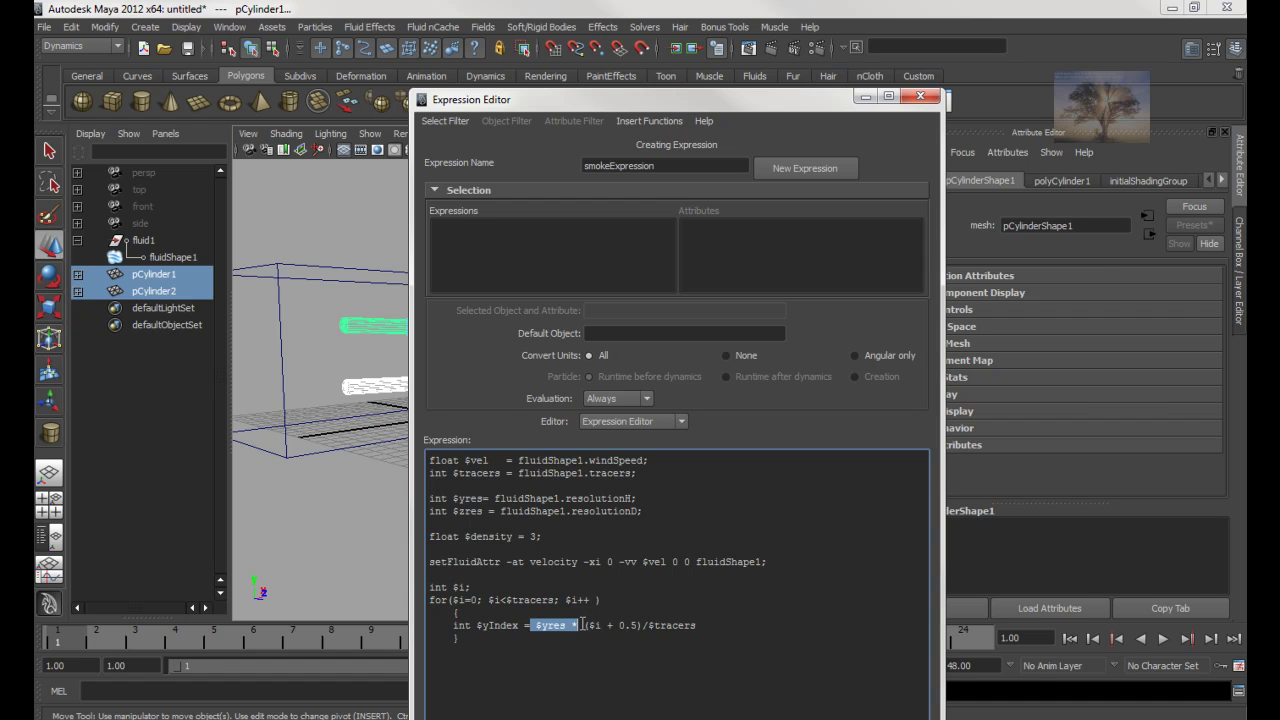
drag(584, 625, 646, 627)
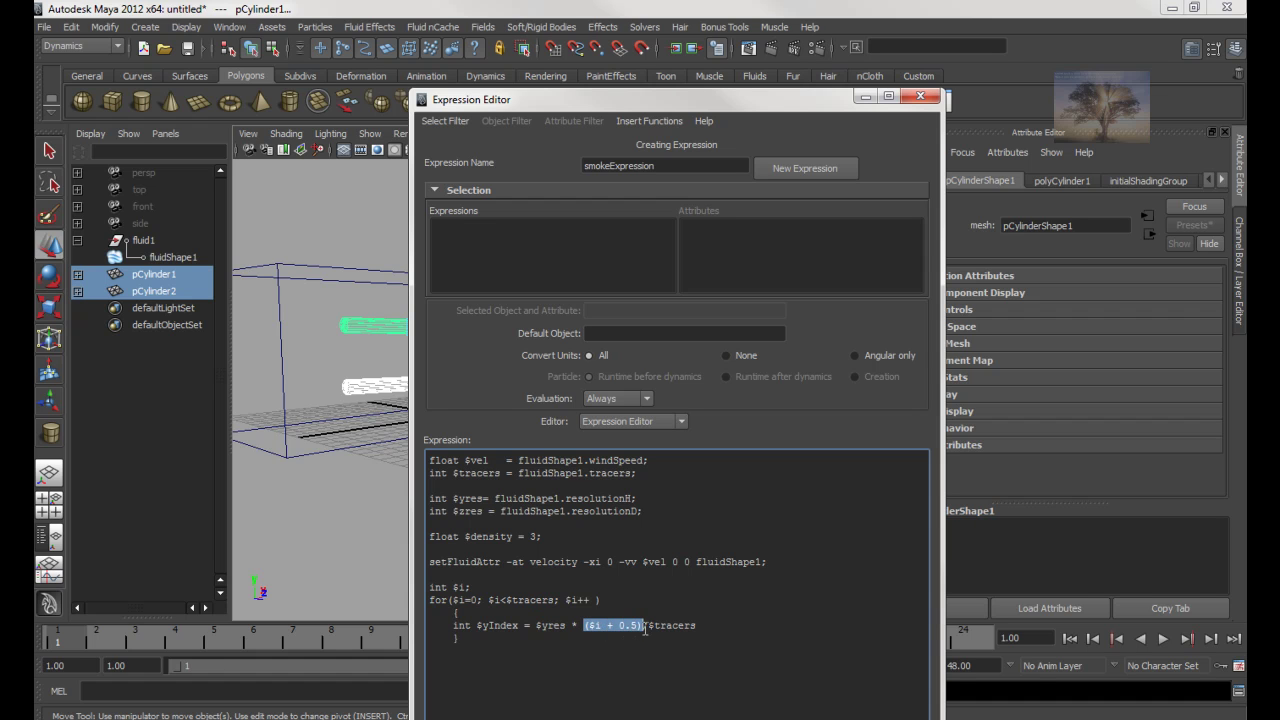
Enclose ($i + 0.5)/$tracers in outer parentheses, end the $yIndex statement with a semicolon and add a new line.
click(587, 628)
drag(584, 625, 701, 633)
click(703, 632)
text(()
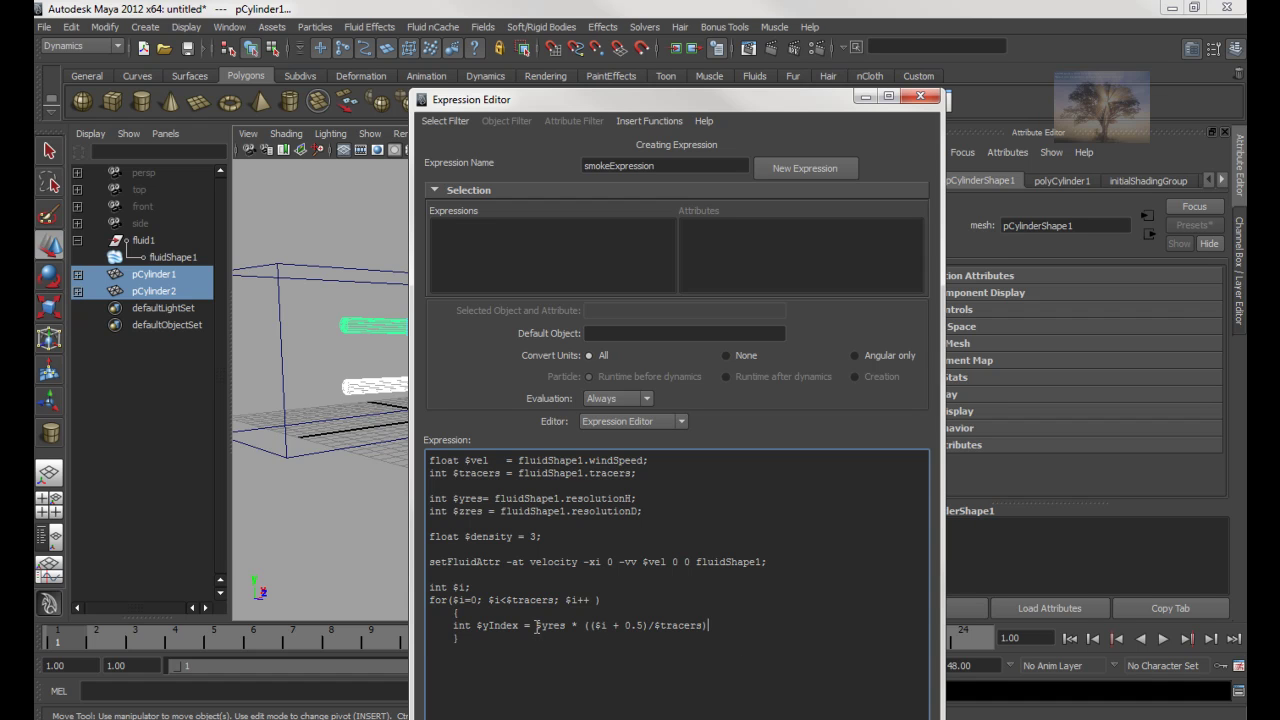
drag(537, 626, 709, 627)
click(611, 644)
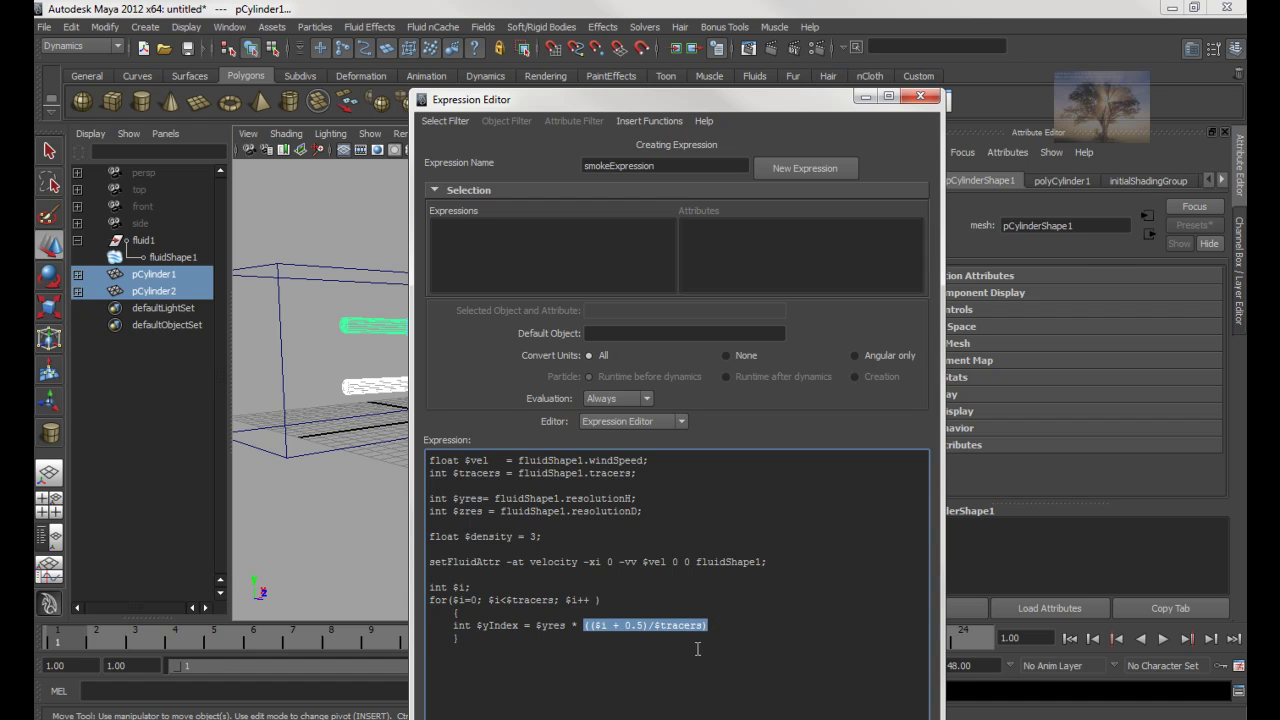
click(722, 629)
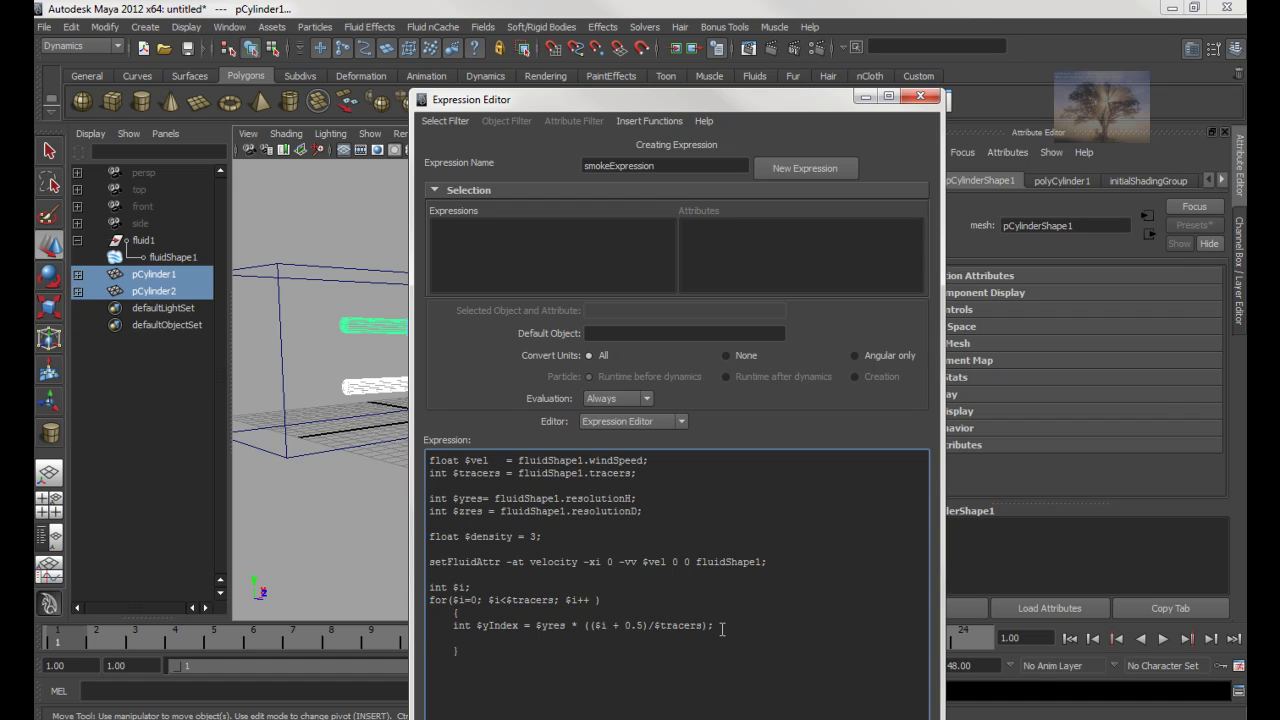
Shift both cylinders vertically inside the fluid container and select the fluid container.
drag(328, 374, 408, 383)
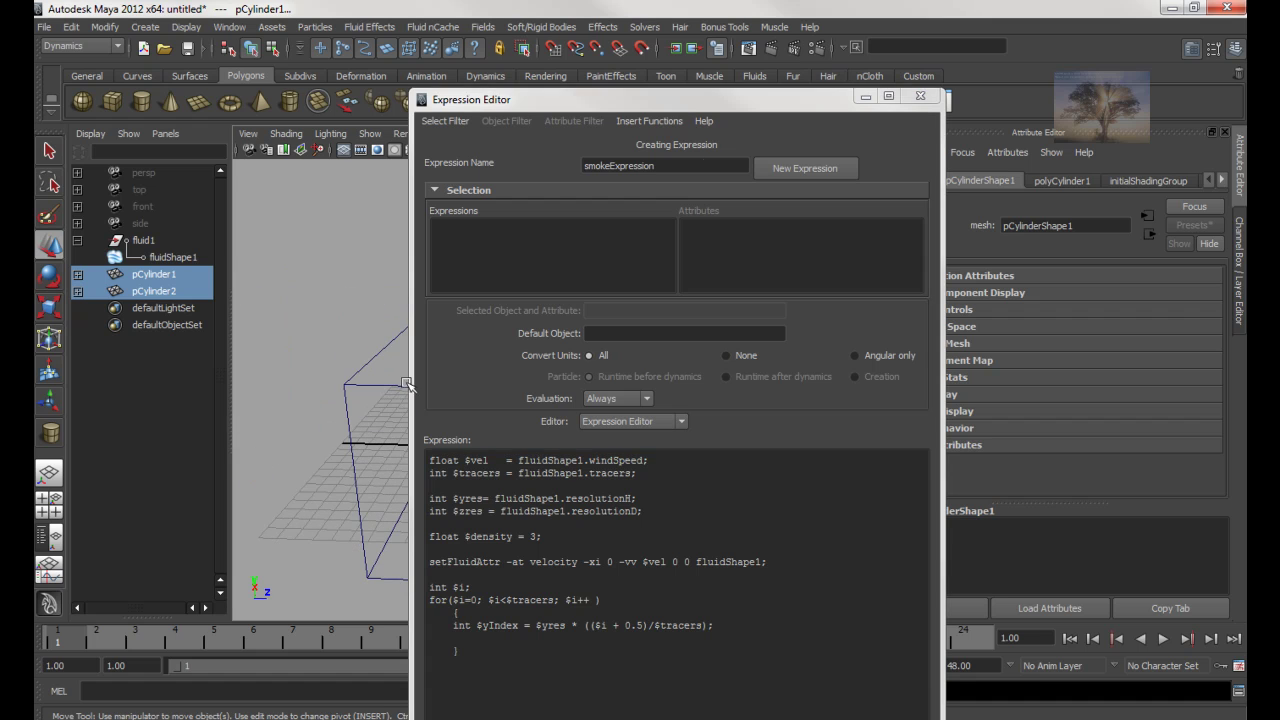
drag(712, 100, 1102, 66)
drag(670, 381, 472, 423)
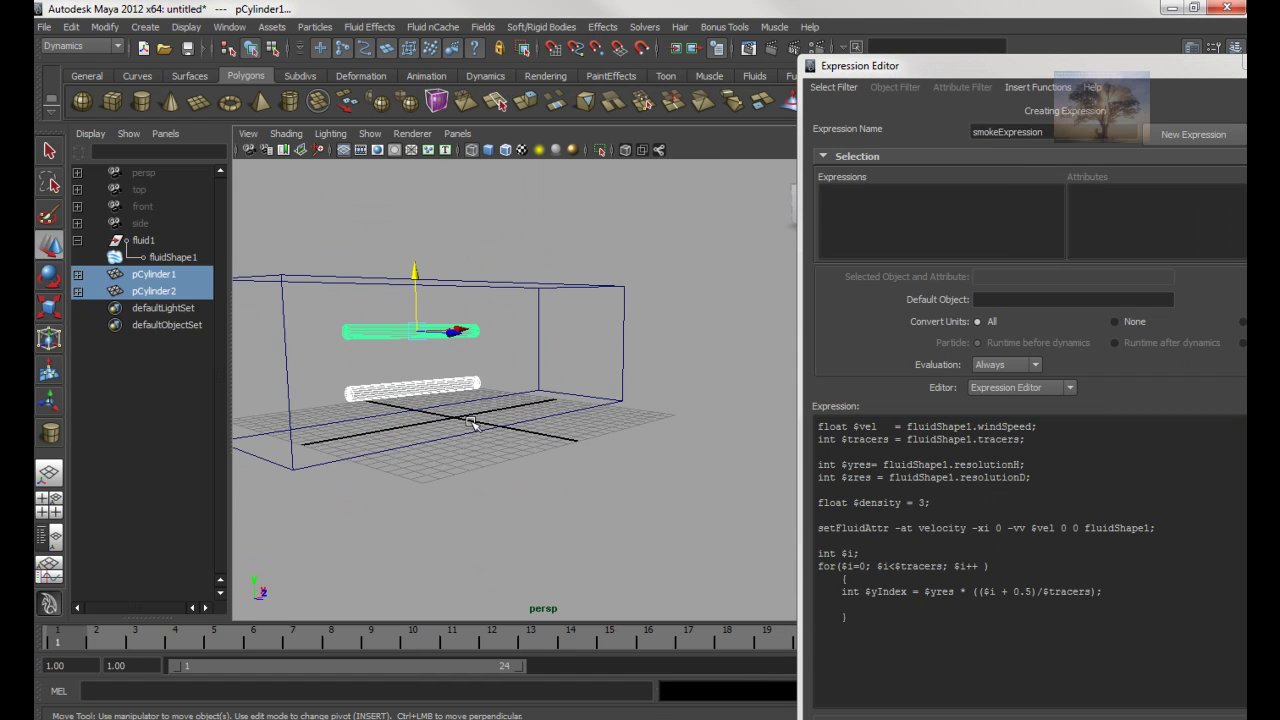
click(413, 272)
drag(413, 272, 586, 404)
click(510, 534)
drag(620, 478, 480, 466)
Declare an integer variable $zIndex below $yIndex and begin its assignment with $zres.
click(843, 603)
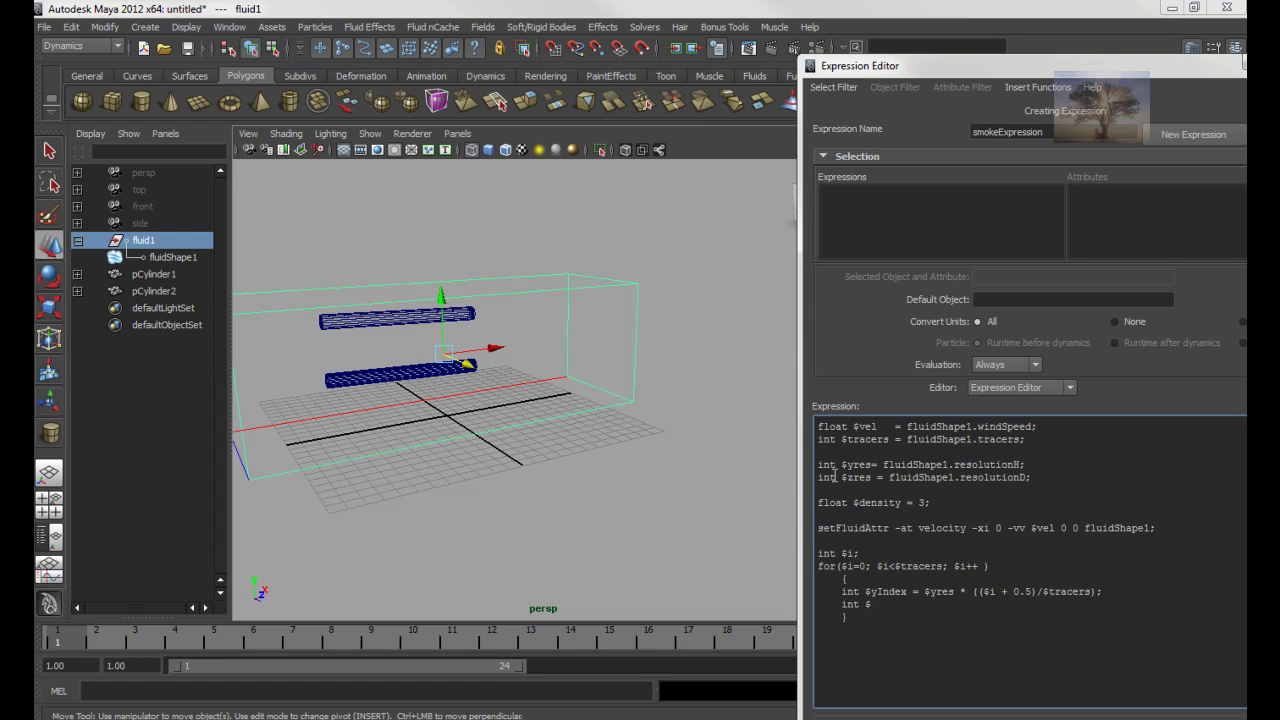
drag(840, 477, 878, 481)
click(904, 614)
text(Index =)
drag(432, 366, 580, 364)
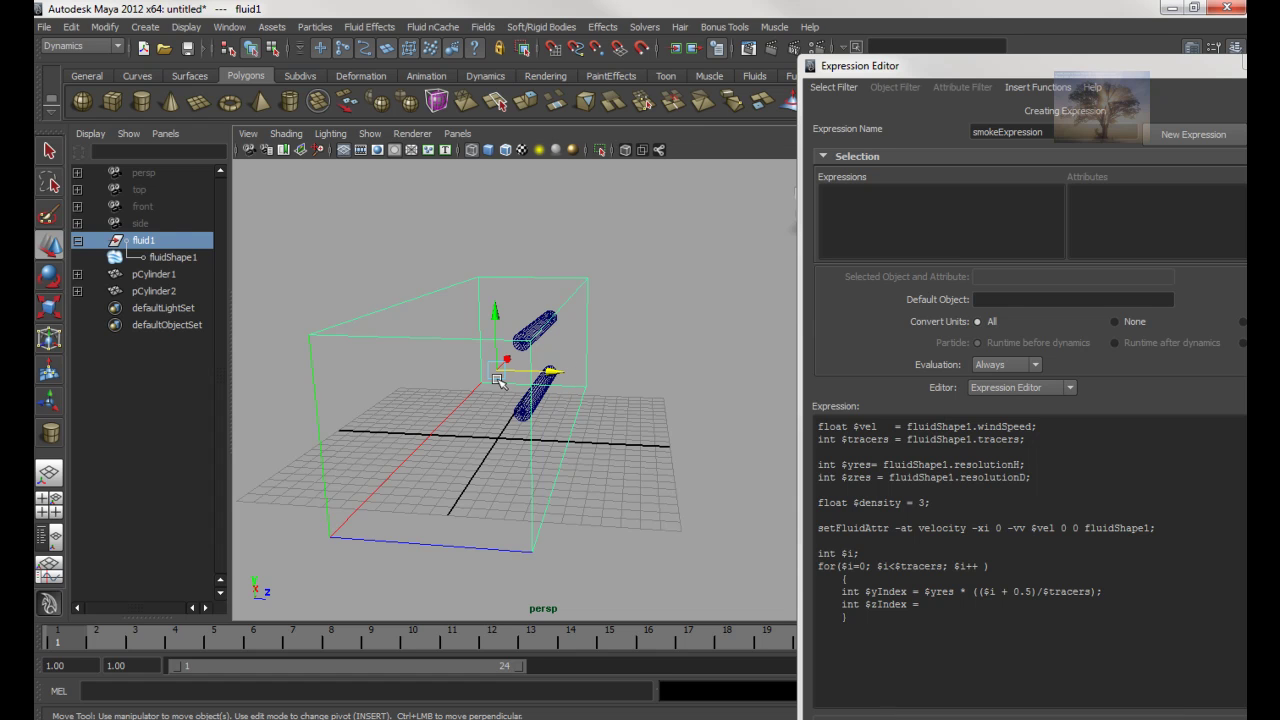
click(931, 605)
text($zres)
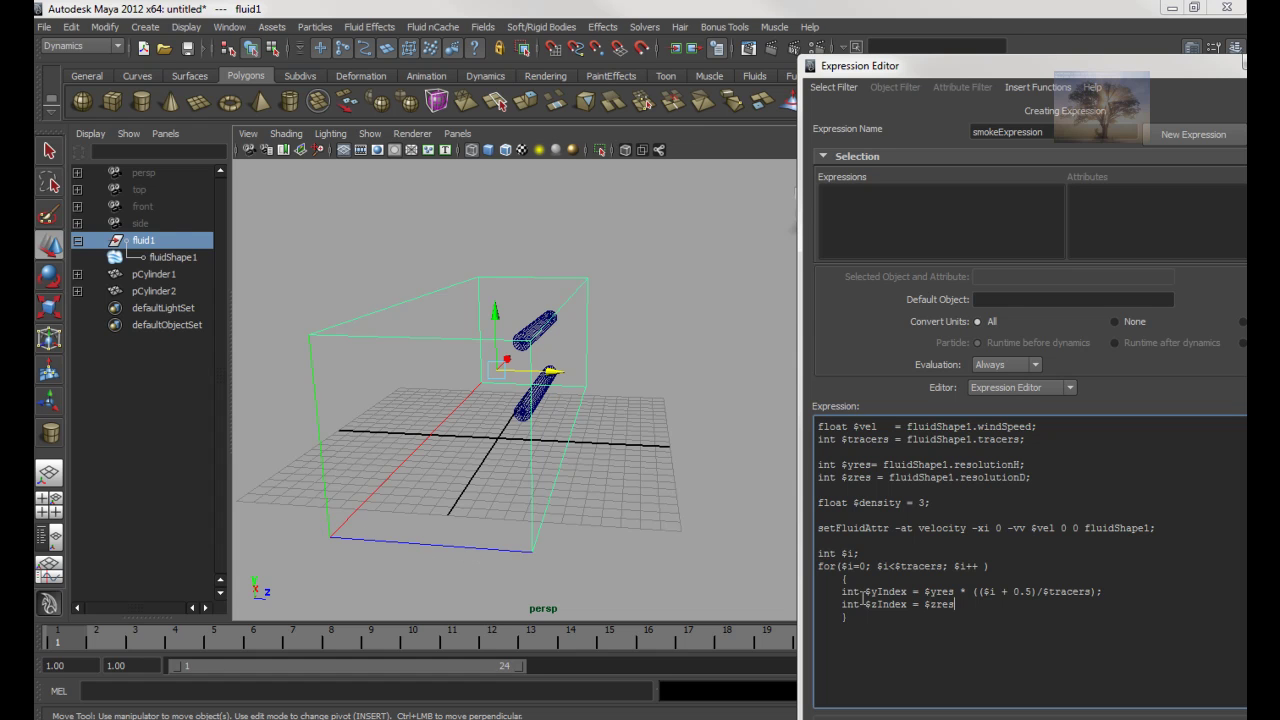
Multiply $zres by (($i + 0.5)/$tracers) to complete the $zIndex statement, ending it with a semicolon.
text( * ()
text($i + 0)
text(.5)/$tracers)
drag(970, 604, 1108, 604)
click(1108, 604)
key(Left)
key(Left)
key(Left)
key(Left)
key(Left)
key(Left)
text(()
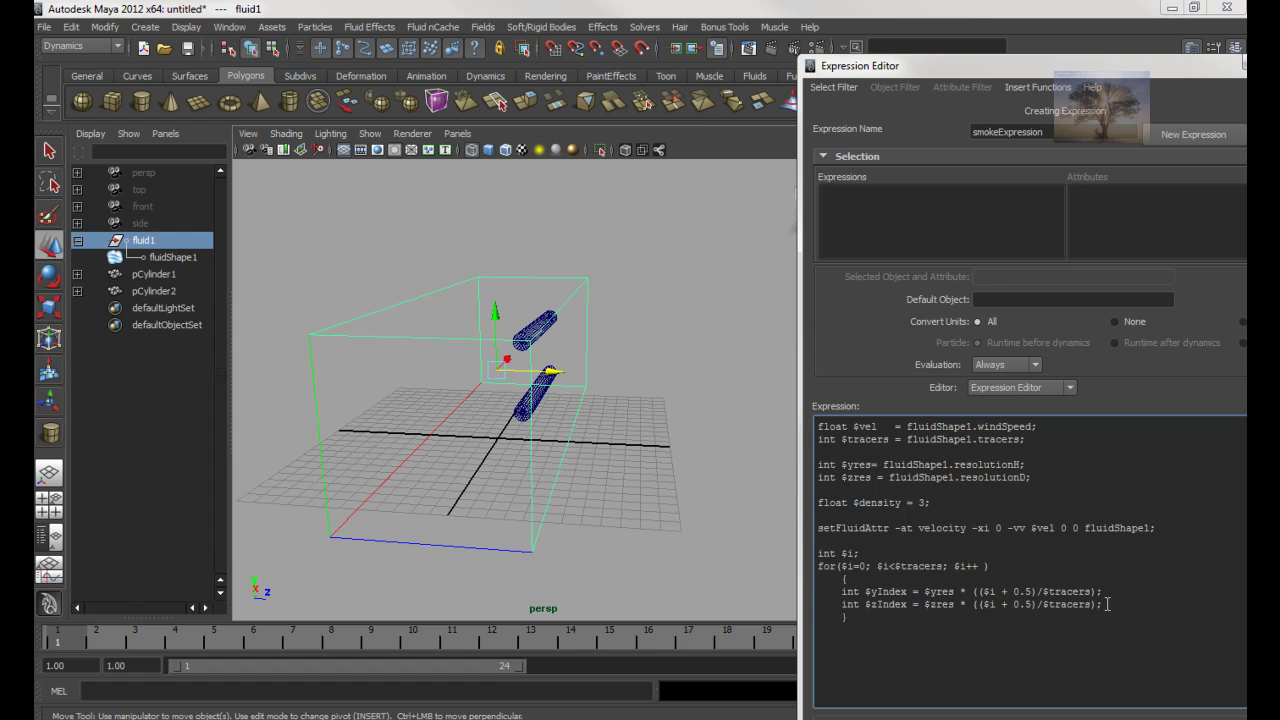
Start a setFluidAttr -at density command inside the loop, separated by a blank line from the $zIndex statement.
key(Return)
drag(914, 528, 1000, 526)
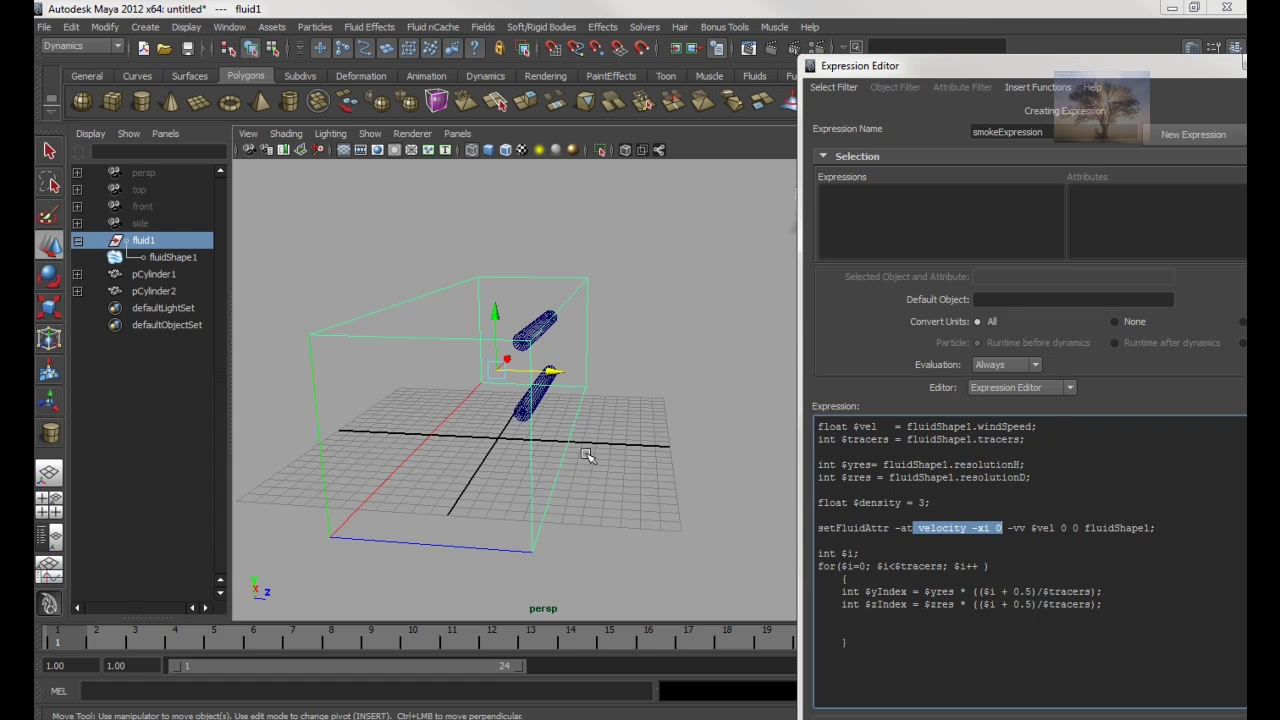
alt+drag(596, 473, 300, 543)
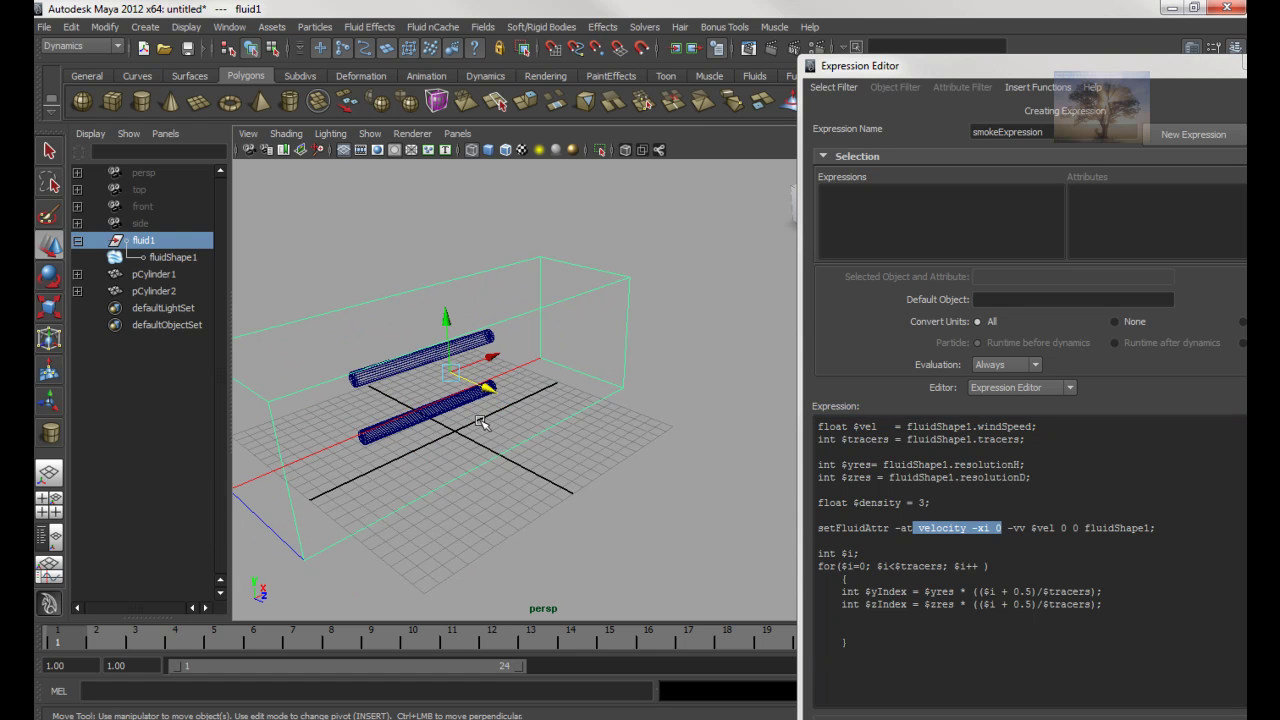
alt+drag(608, 370, 806, 627)
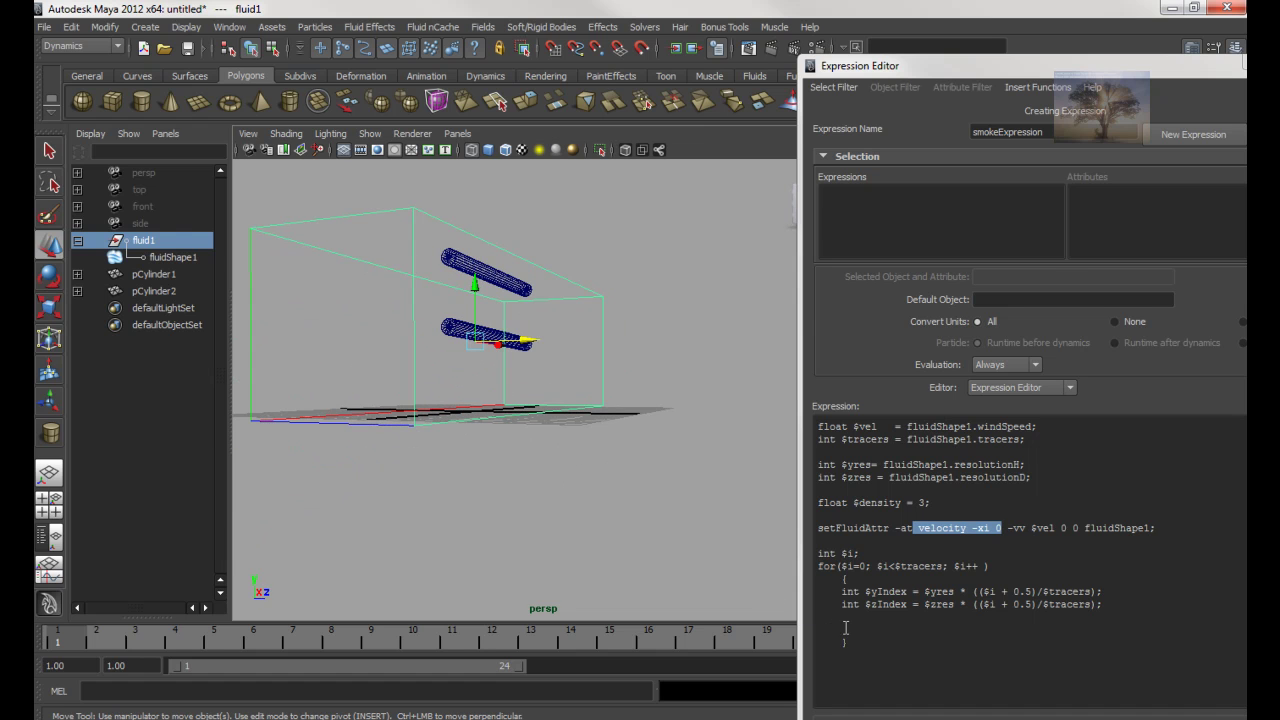
click(852, 627)
text(se)
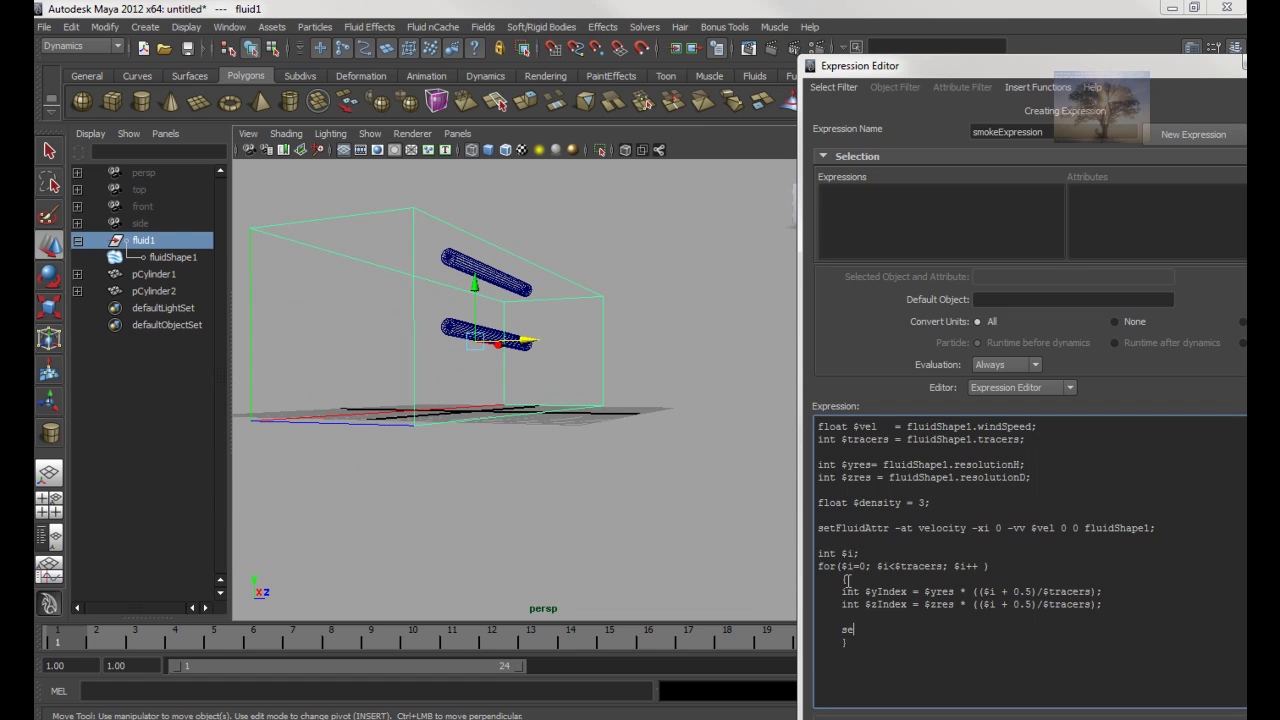
text(tFluidAttr)
text(sity)
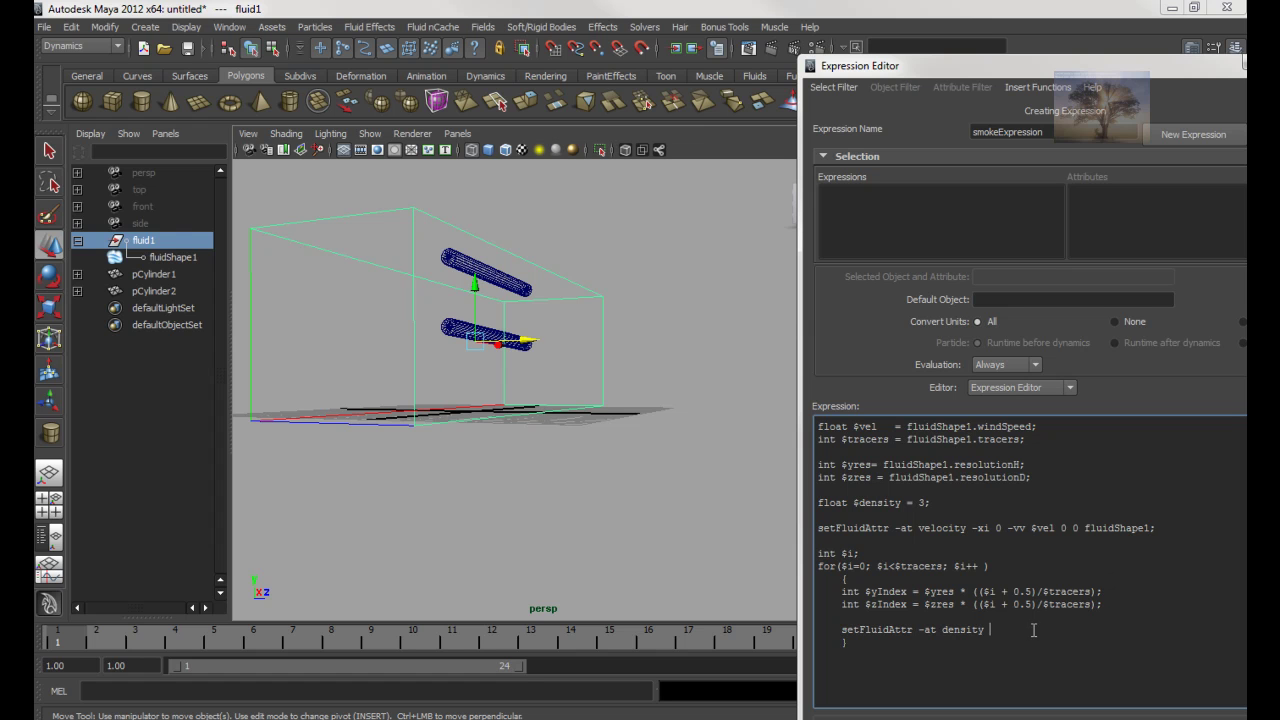
Move the lower cylinder along the X axis toward the inlet end of the fluid container.
drag(543, 443, 437, 394)
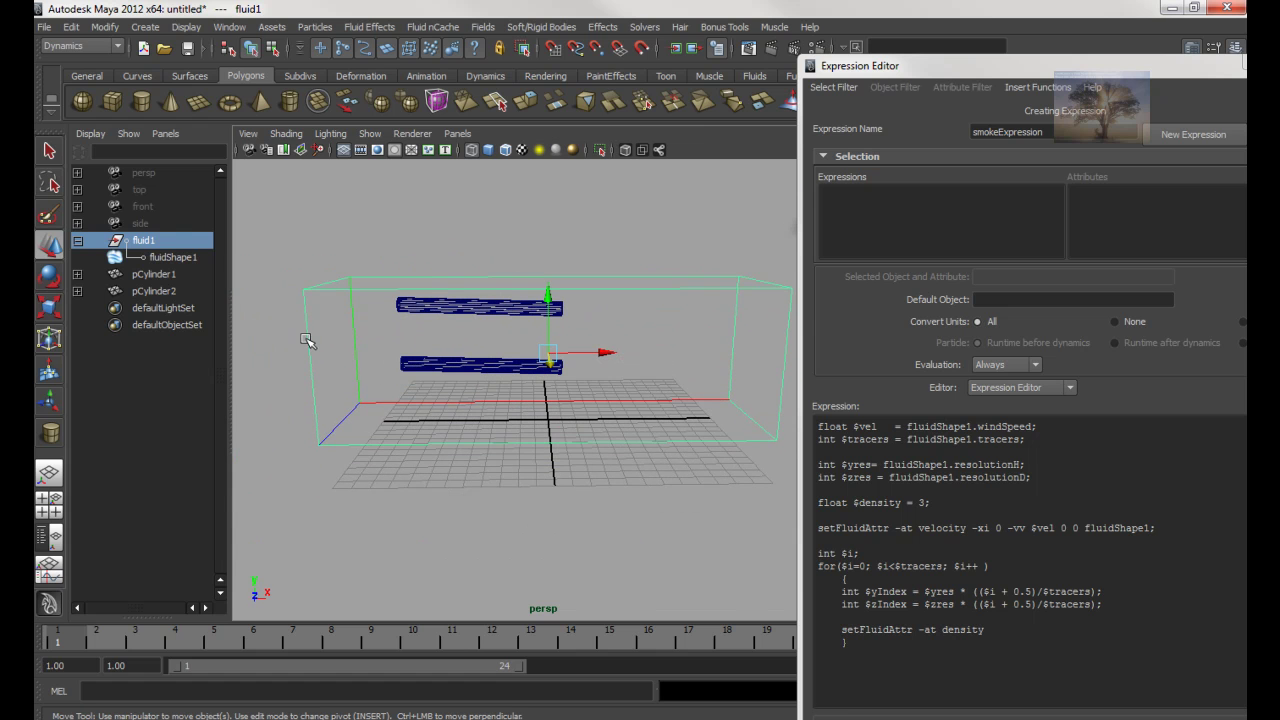
click(480, 356)
drag(552, 366, 450, 440)
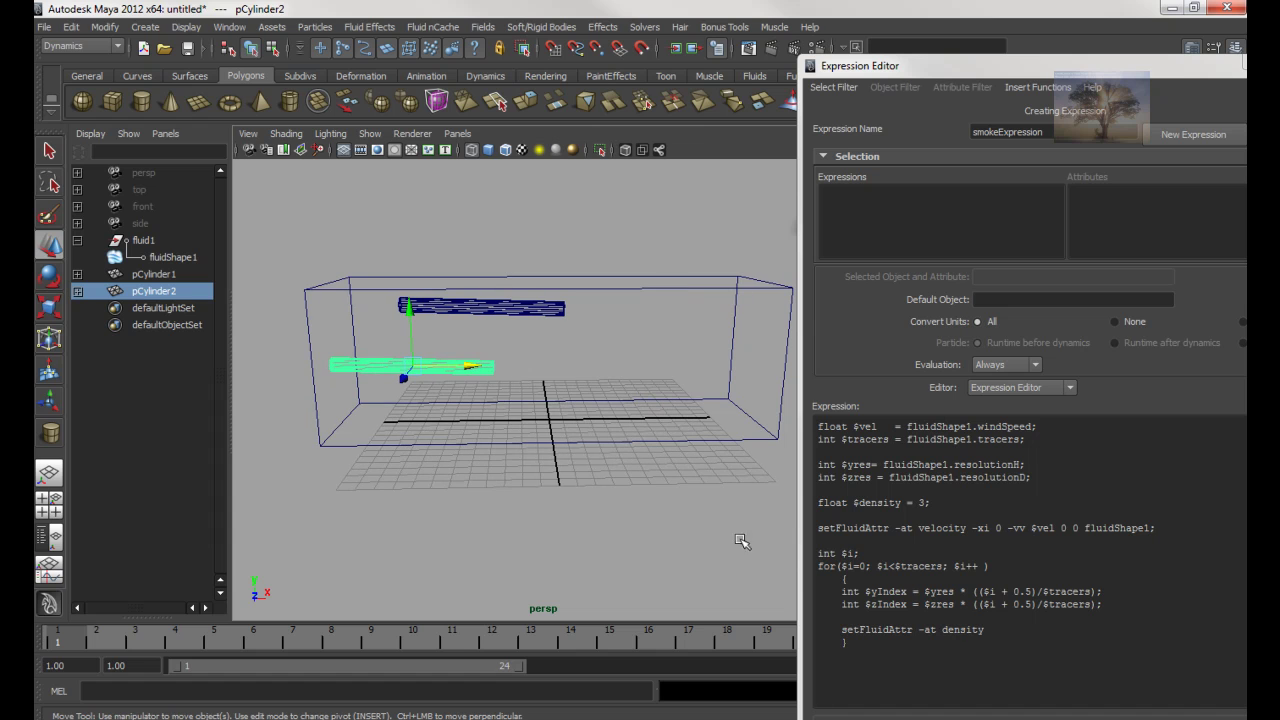
Extend the setFluidAttr density command in the loop with the arguments -xi 0 -yi $yIndex.
click(1001, 628)
text(-xi 0 -yi)
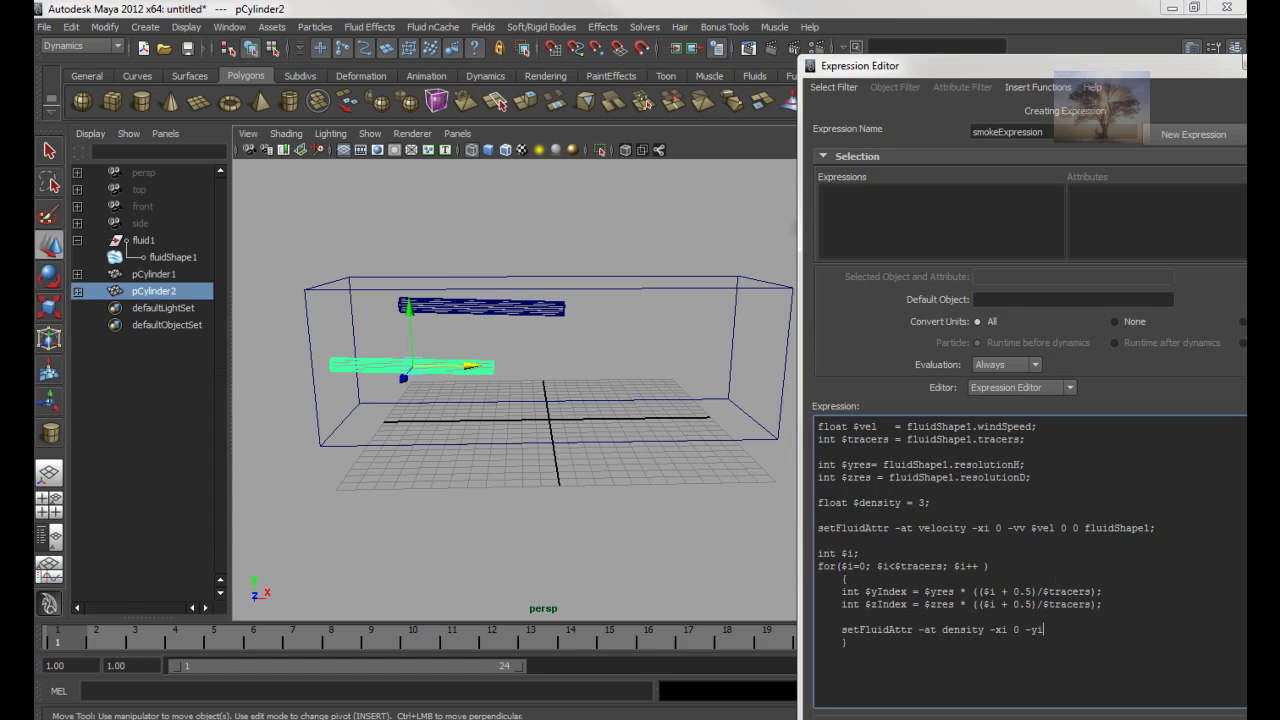
drag(426, 391, 494, 332)
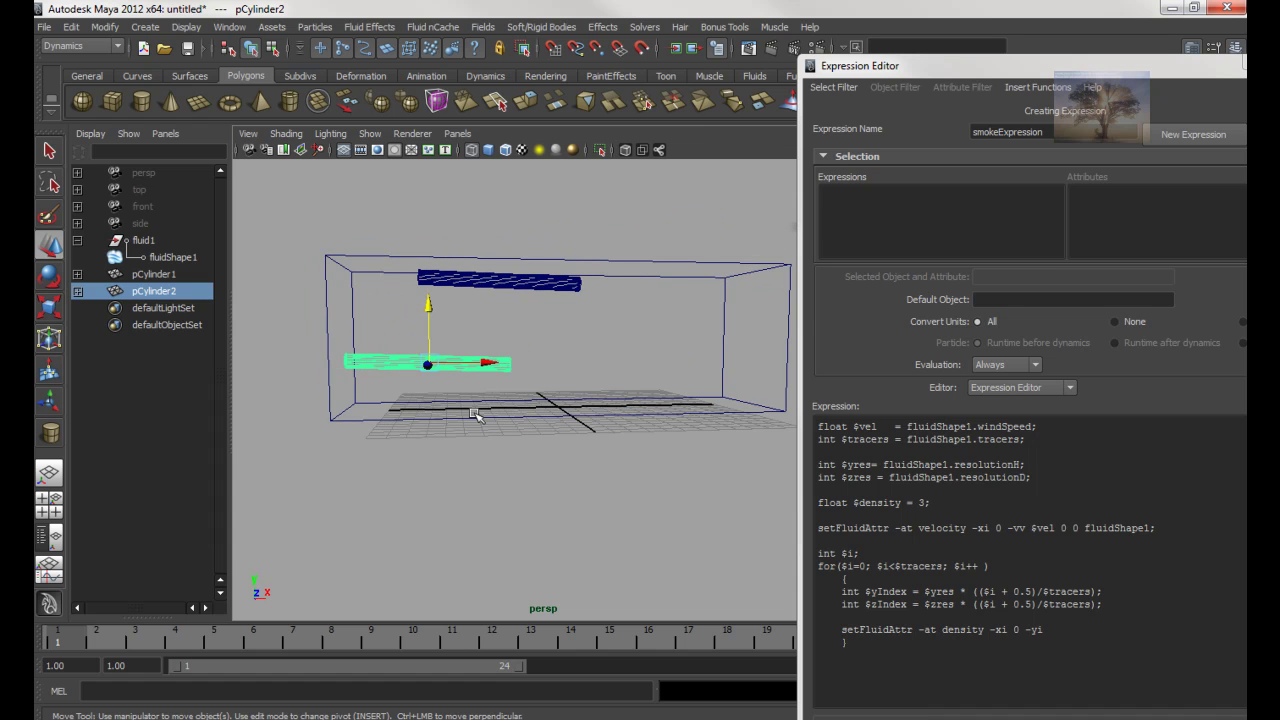
click(772, 323)
drag(772, 323, 549, 286)
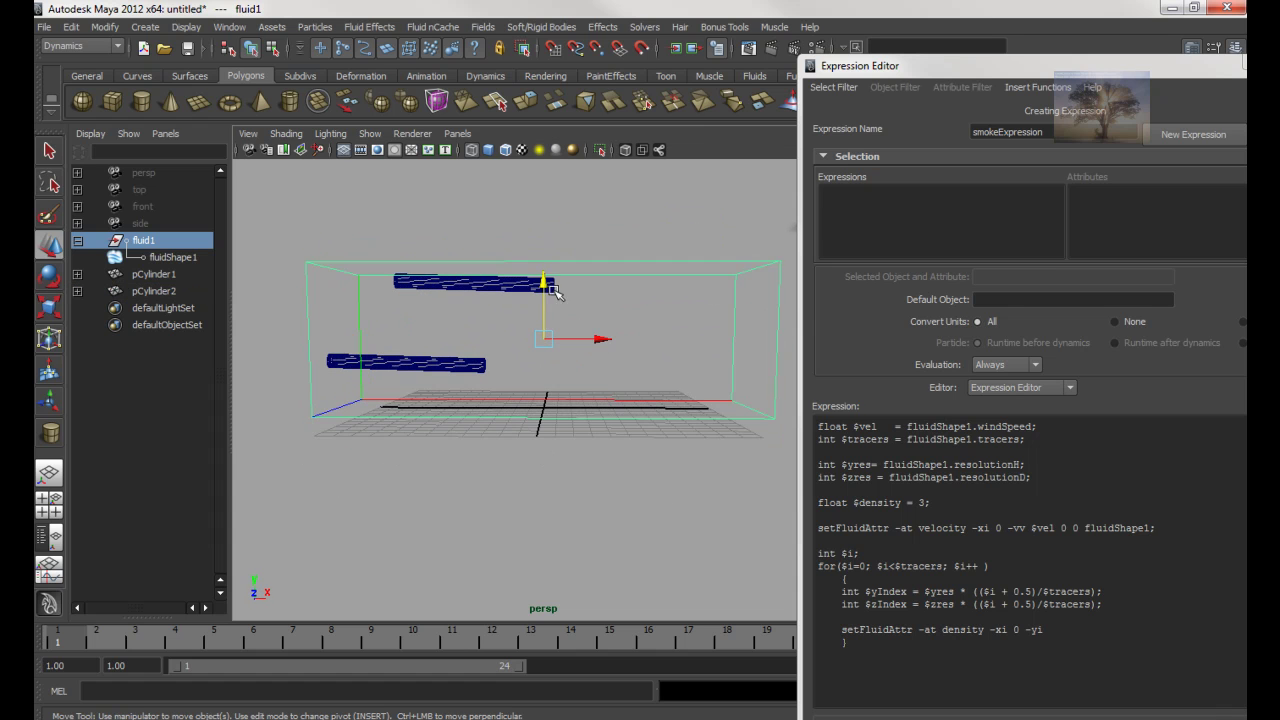
mouse_move(556, 237)
mouse_down()
mouse_move(571, 423)
mouse_move(557, 229)
mouse_up()
click(1064, 633)
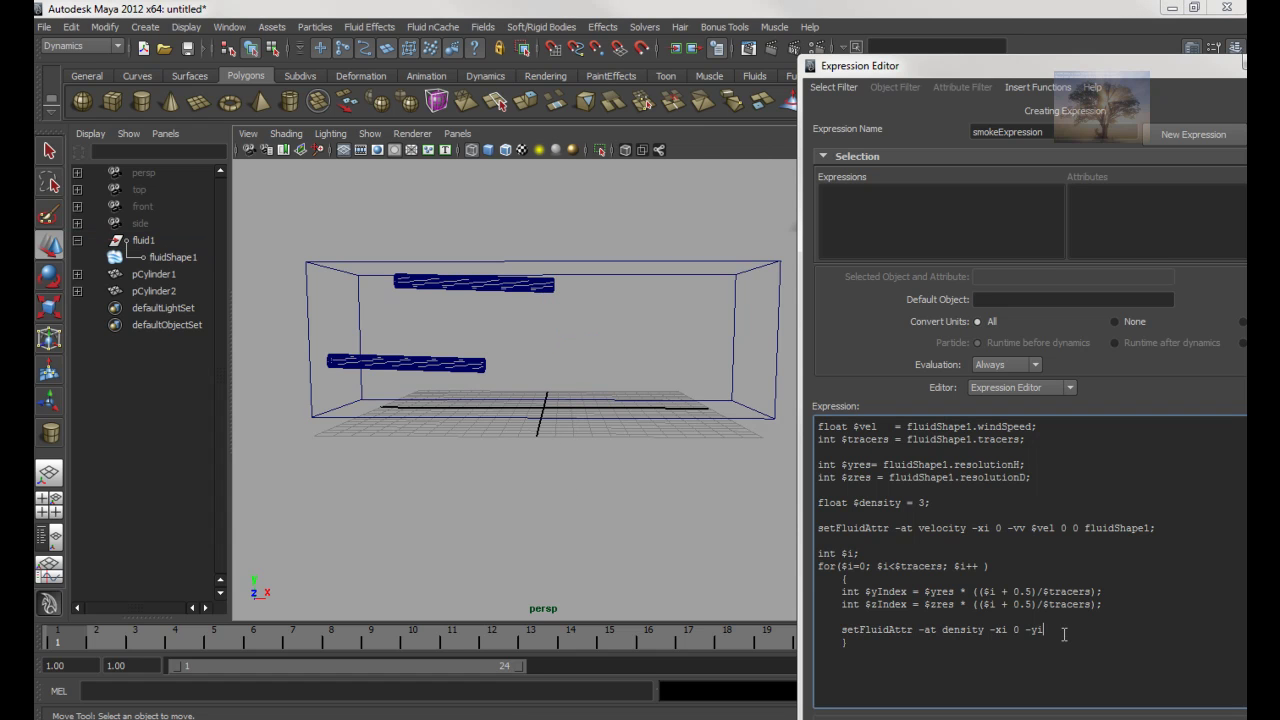
text($yIndex)
Append the -zi flag to the density command and select both cylinders in the view.
drag(865, 592, 1124, 591)
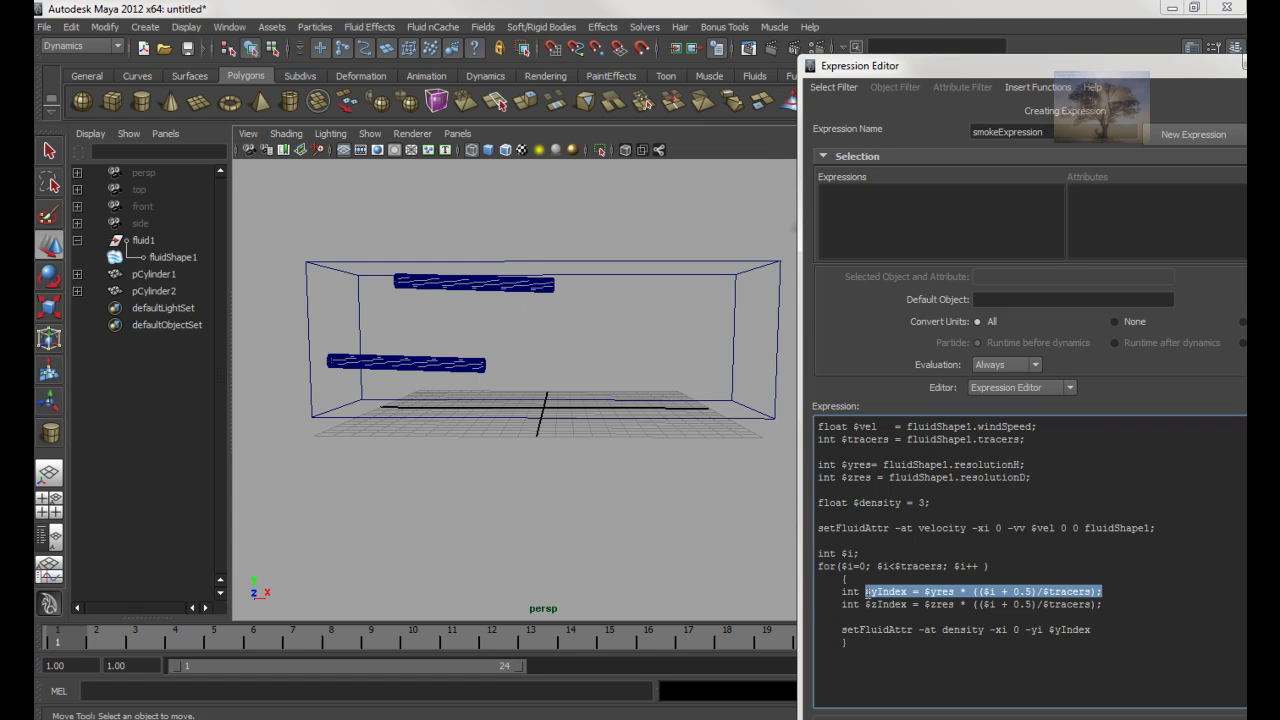
click(913, 598)
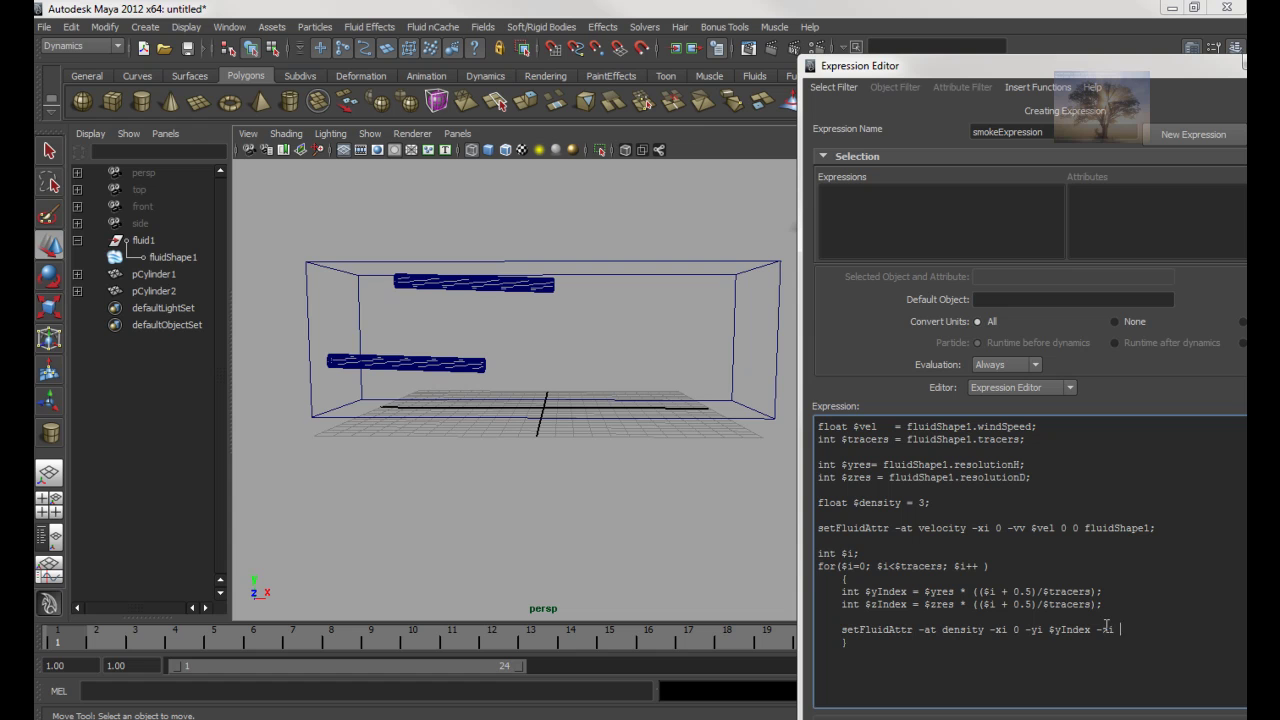
drag(403, 429, 568, 366)
click(562, 398)
shift+click(597, 302)
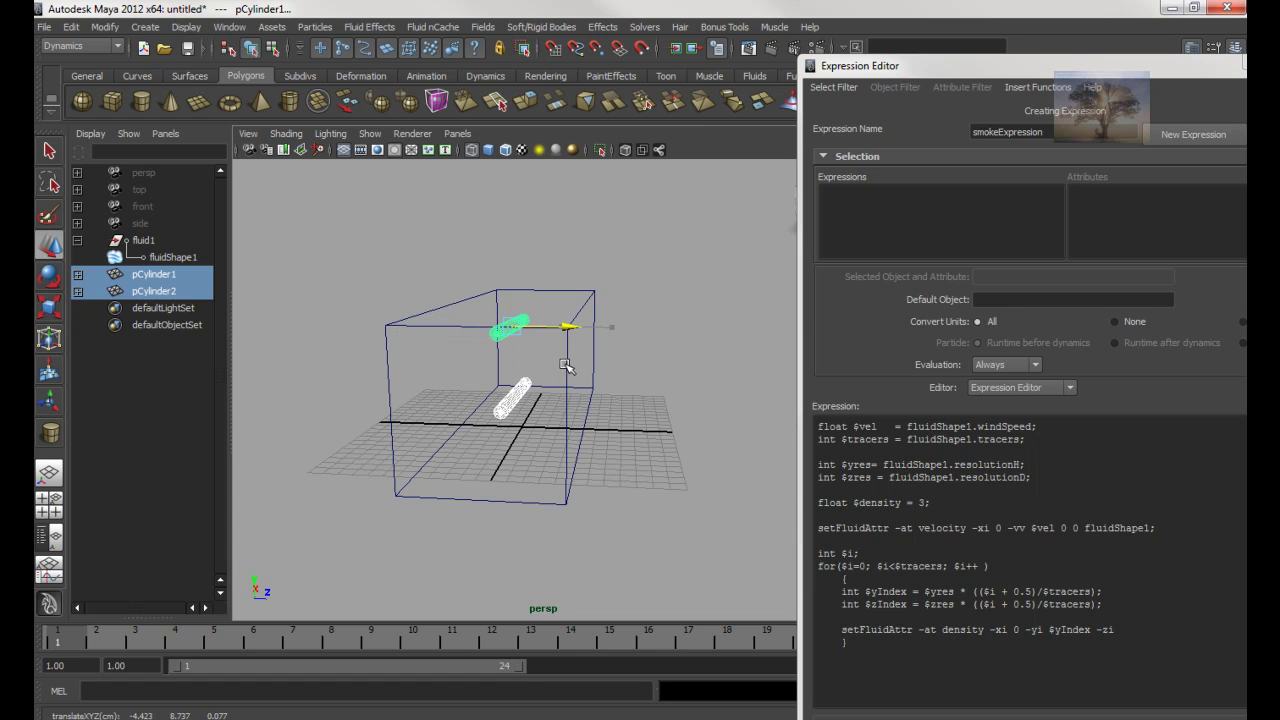
scroll(706, 406, down, 2)
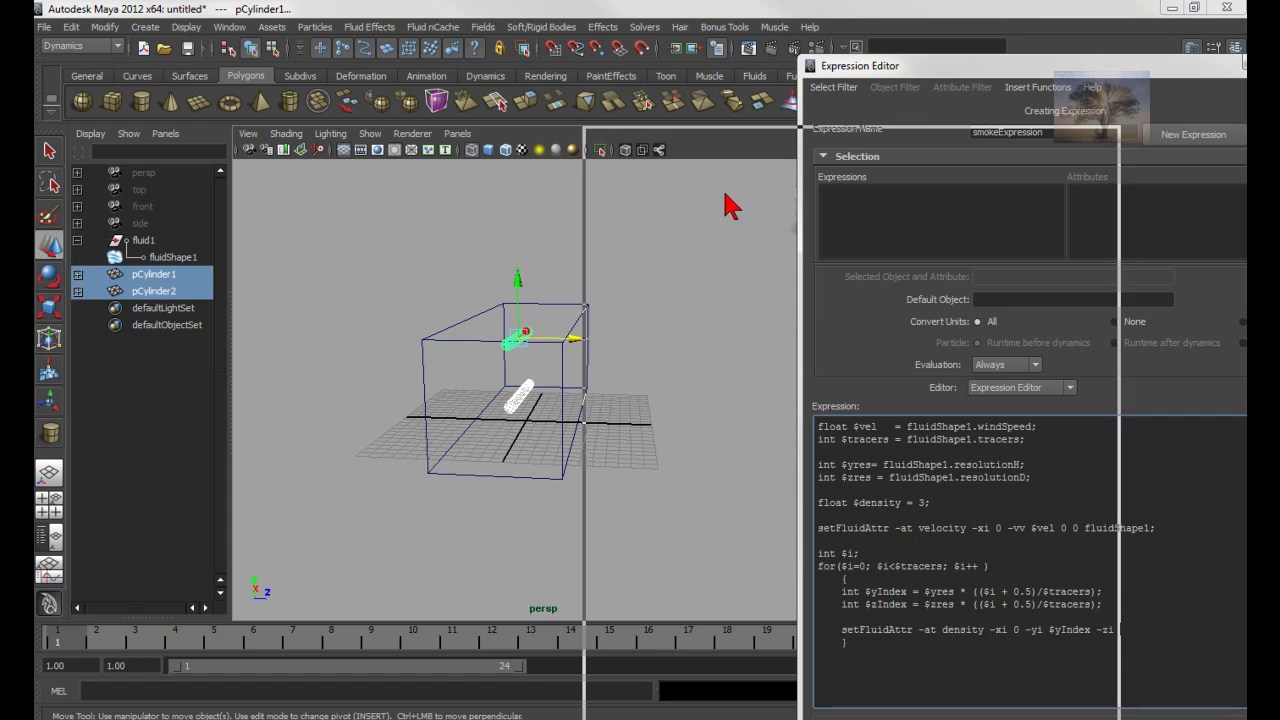
Check the fluid container's Z resolution and continue the density command with -zi 15 -fv.
drag(207, 540, 207, 540)
click(480, 474)
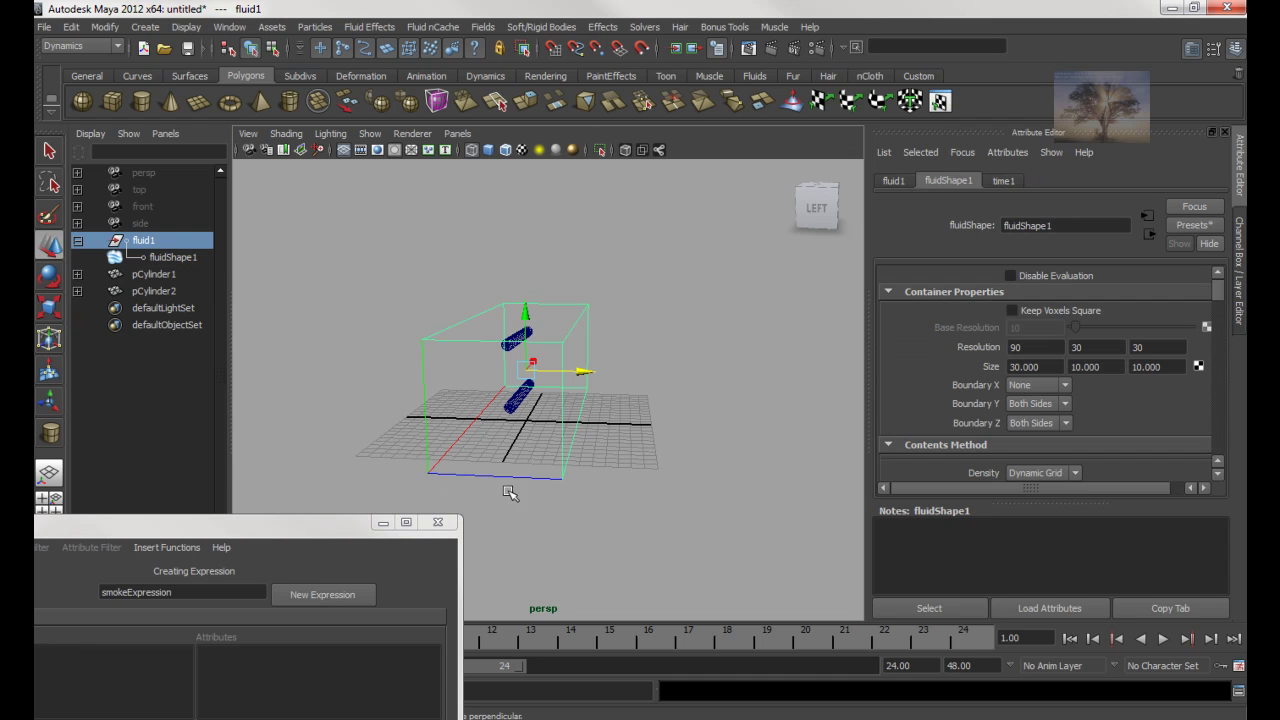
click(1160, 347)
drag(280, 526, 723, 98)
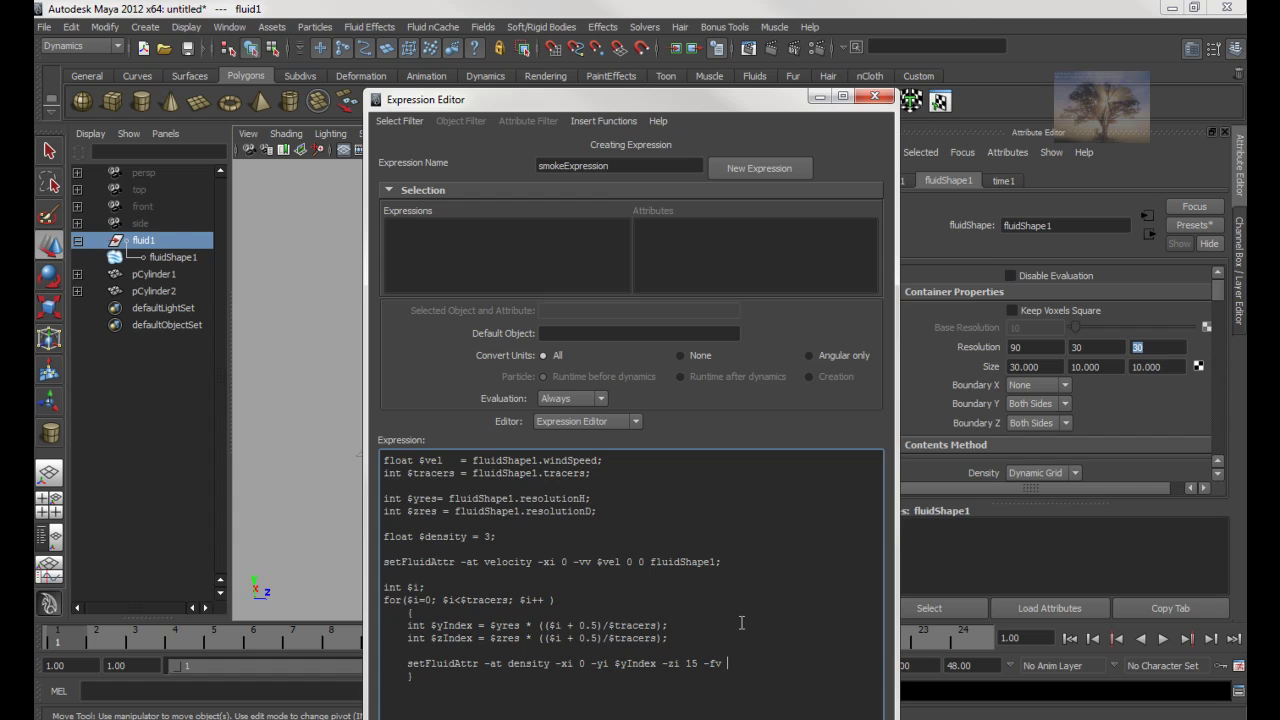
Pass $density as the -fv value in the density command inside the loop.
drag(508, 663, 541, 660)
drag(584, 562, 722, 562)
click(740, 665)
drag(419, 537, 509, 540)
click(744, 663)
drag(507, 663, 668, 665)
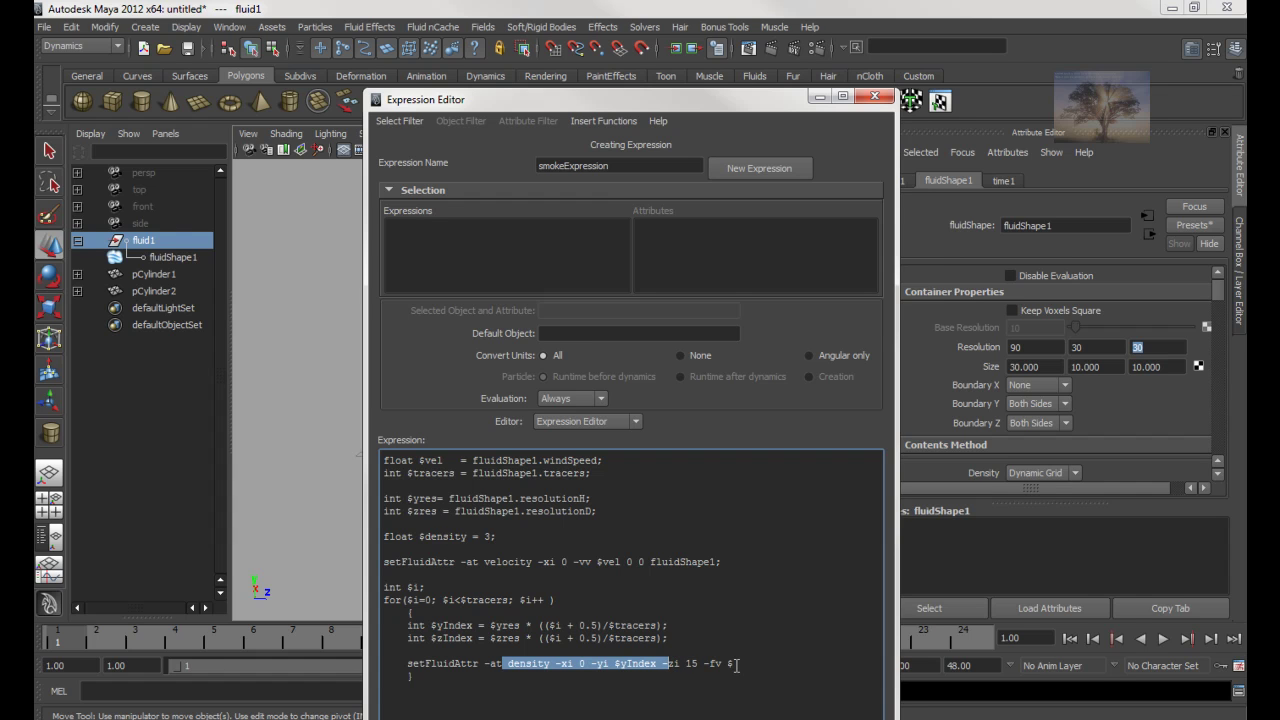
click(738, 664)
text(density)
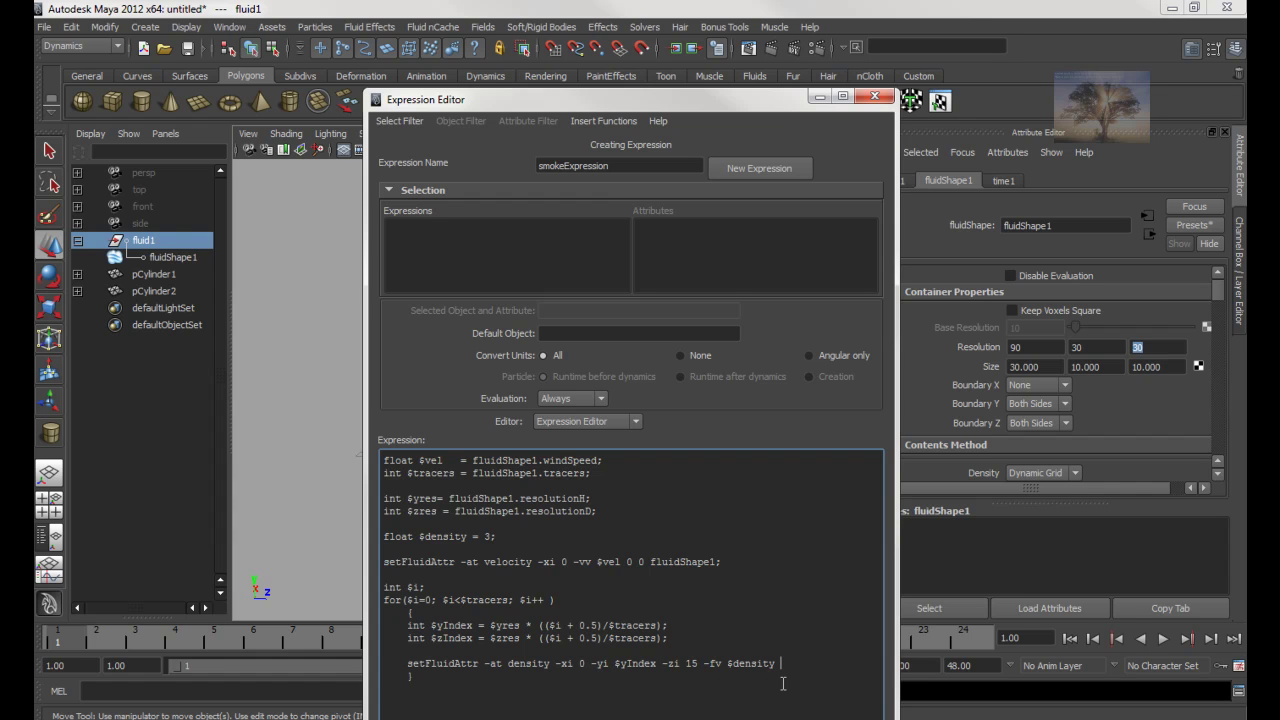
Finish the density command with fluidShape1; and create the smokeExpression.
text( fluyi)
text(Shape1;)
drag(588, 100, 488, 21)
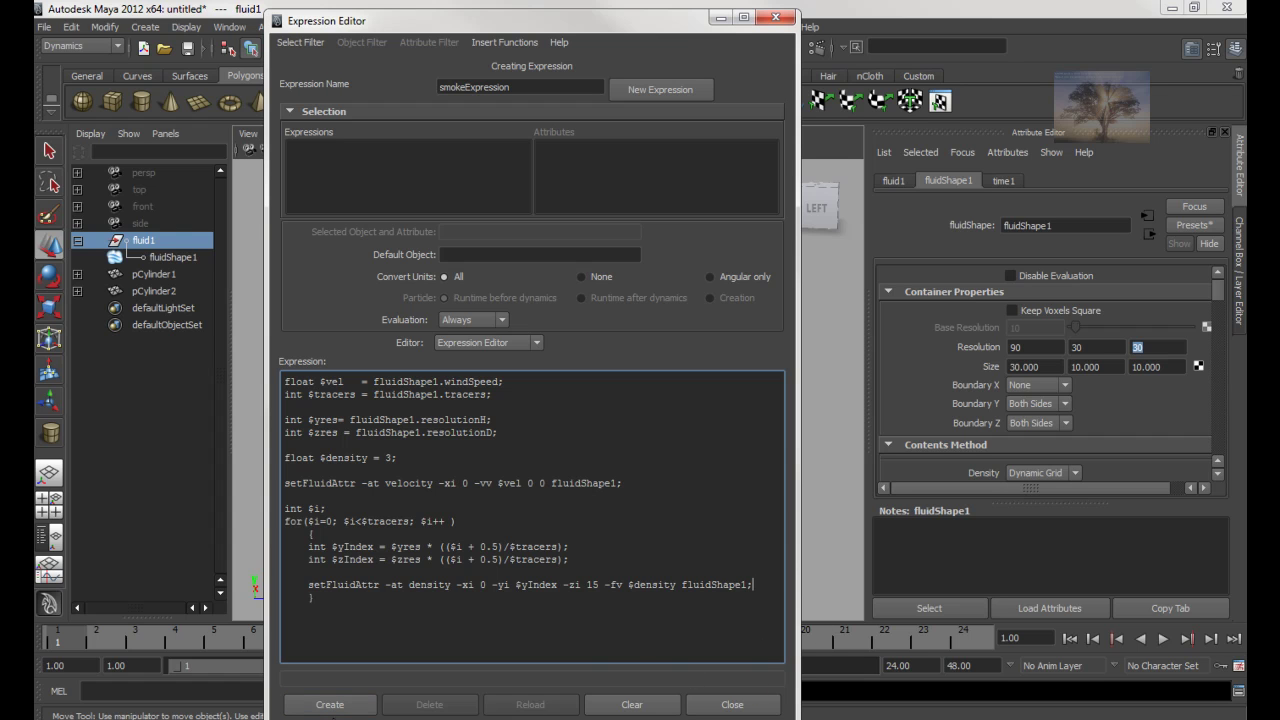
click(332, 704)
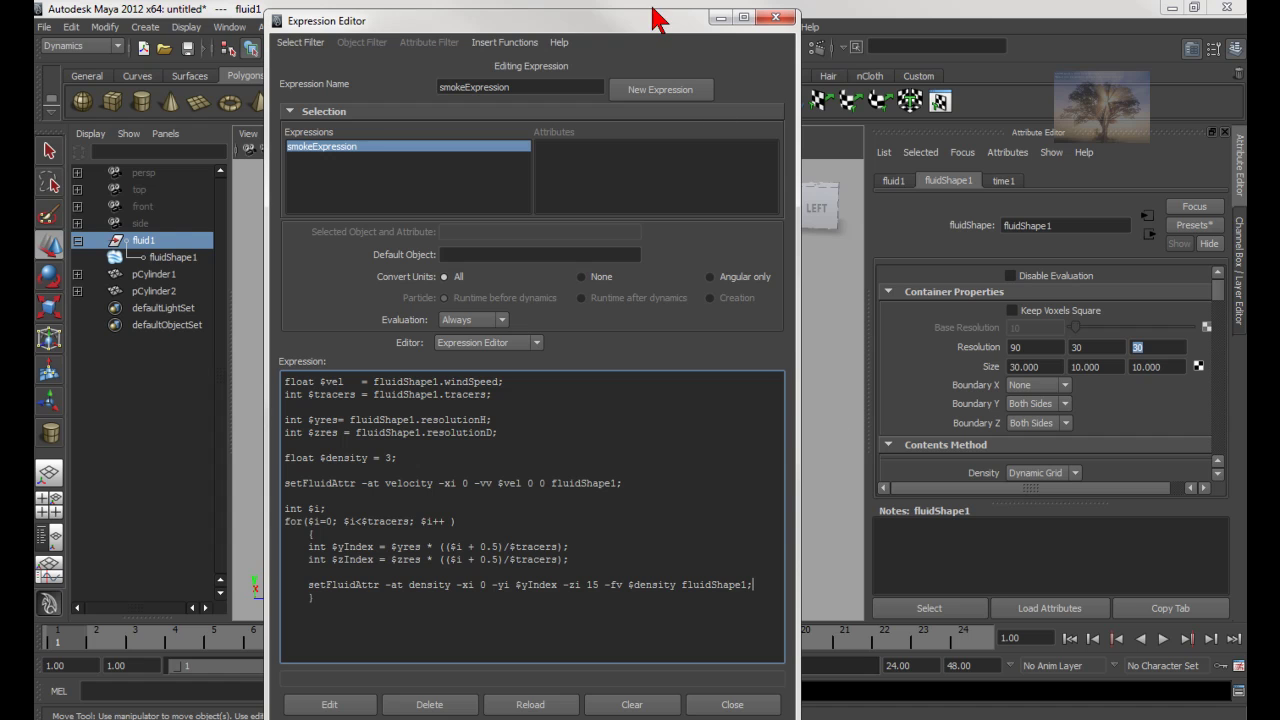
Minimize the Expression Editor and set the playback end frame to 5000.
drag(651, 23, 441, 53)
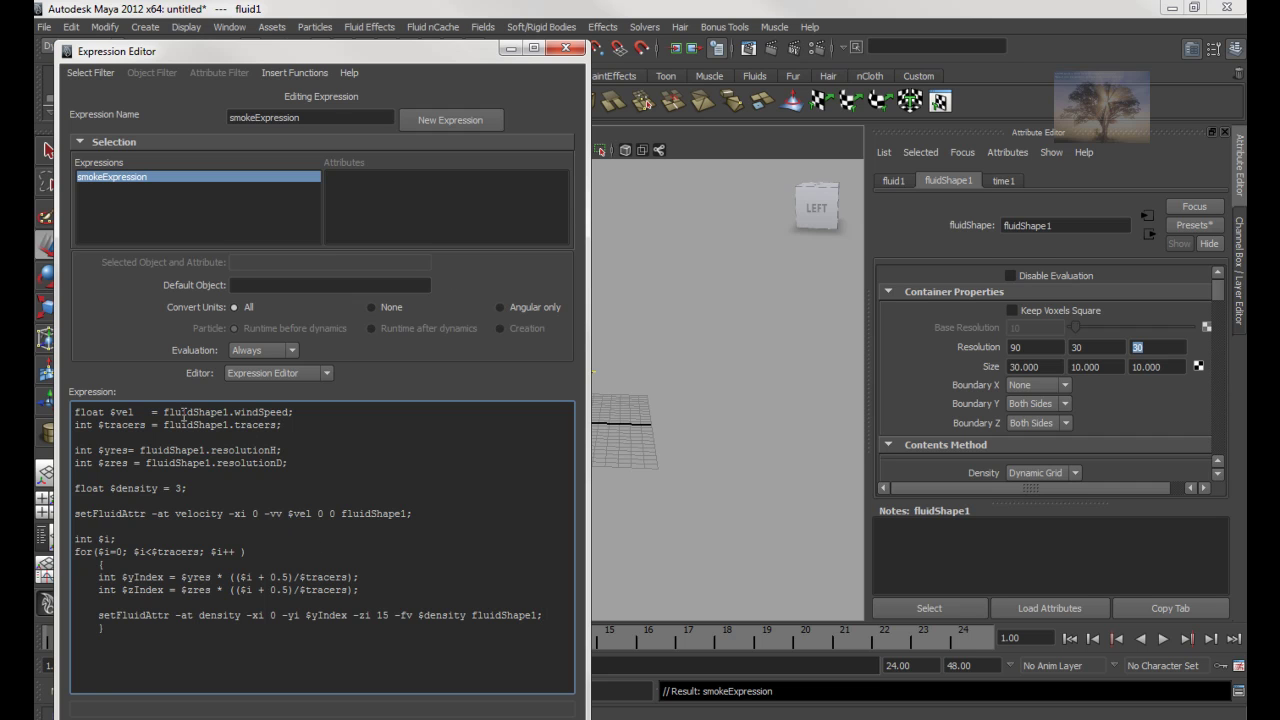
click(638, 368)
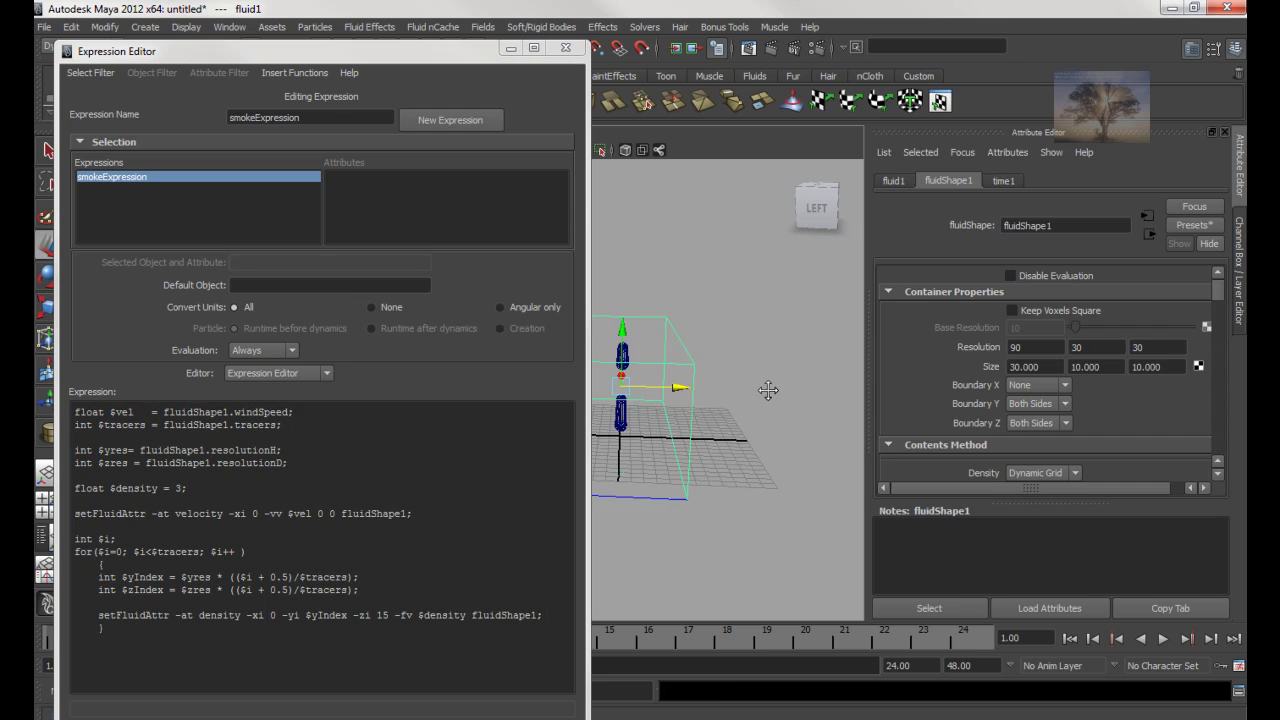
double_click(193, 411)
drag(752, 378, 600, 410)
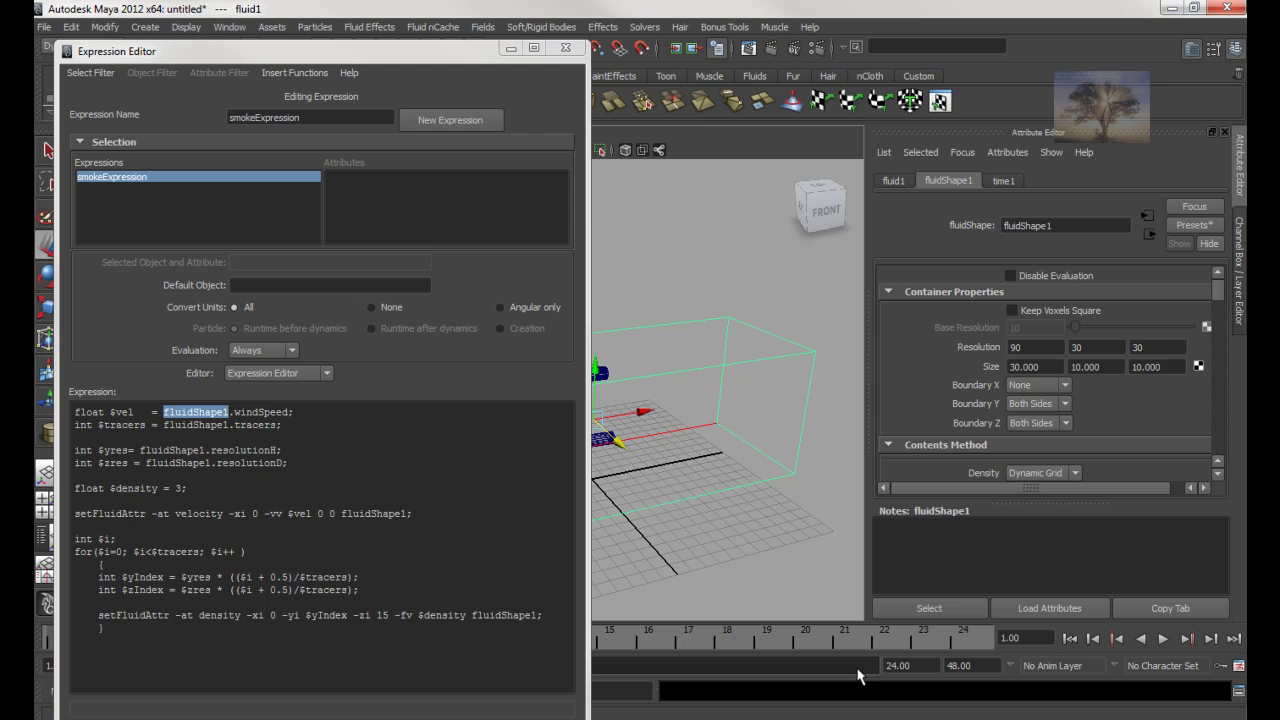
click(510, 48)
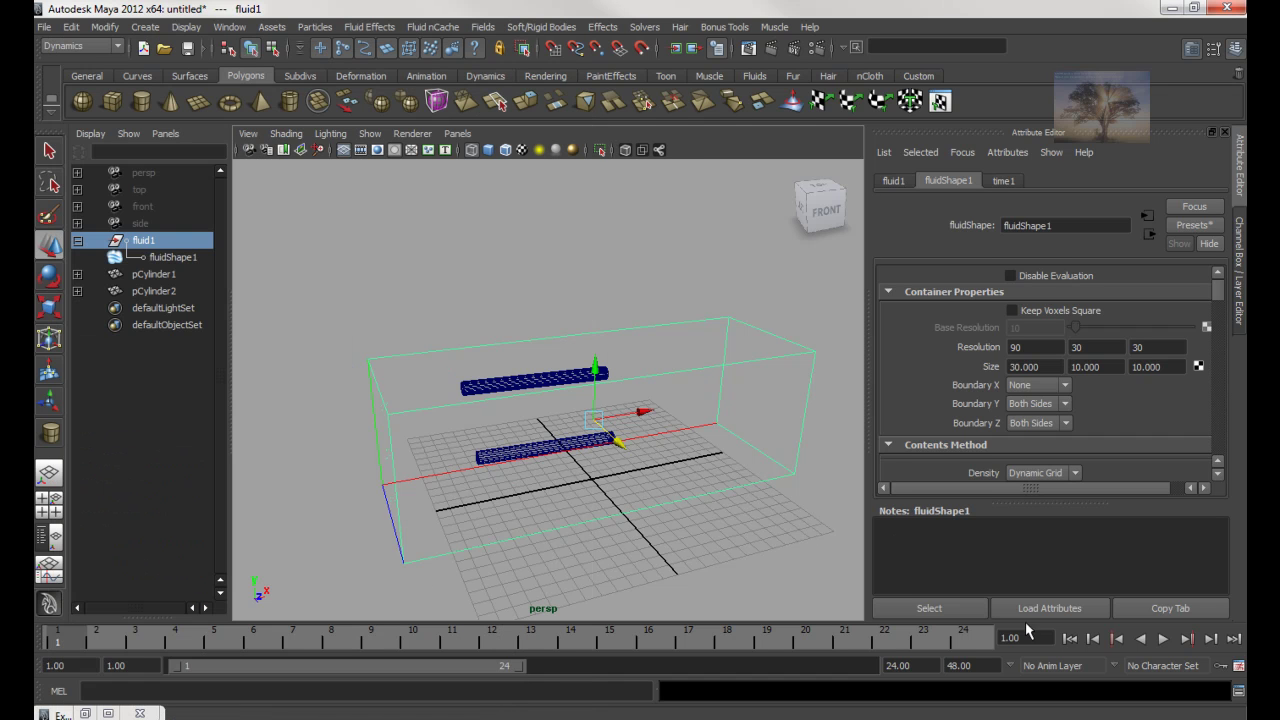
double_click(927, 664)
text(5000)
key(Return)
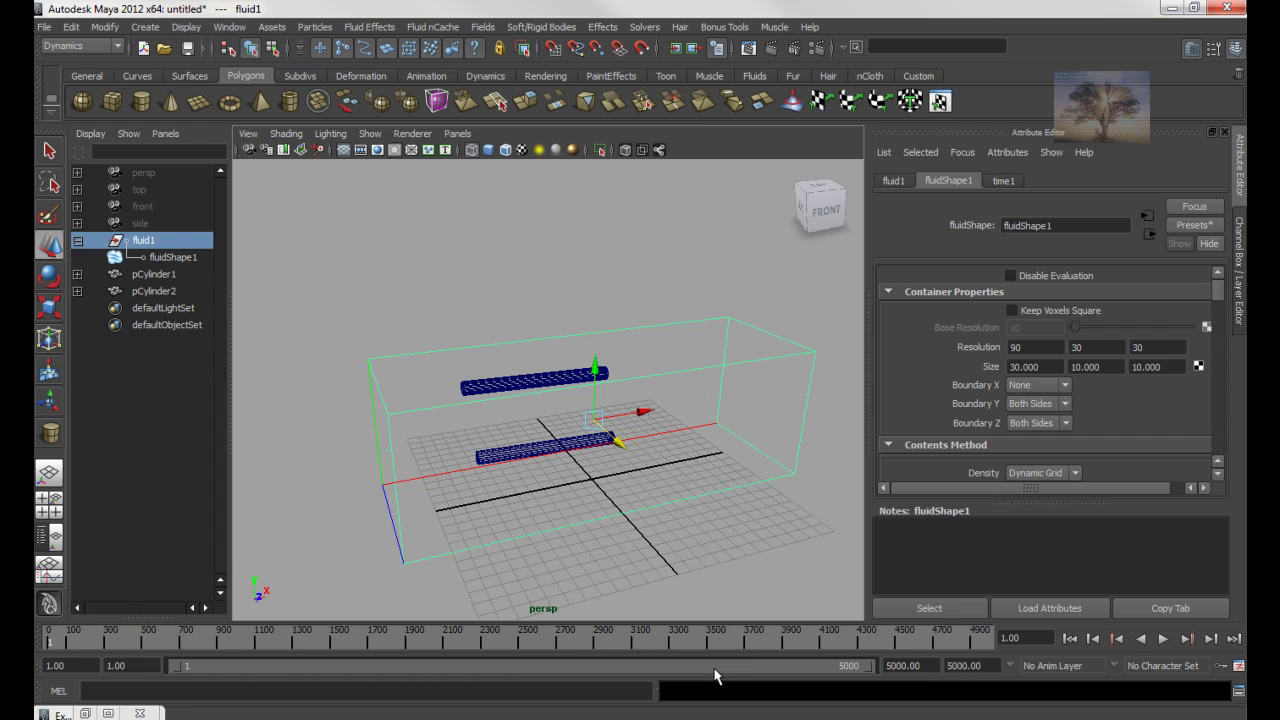
Set the Time Slider playback speed to Real-time [24 fps] and save the preferences.
click(1238, 667)
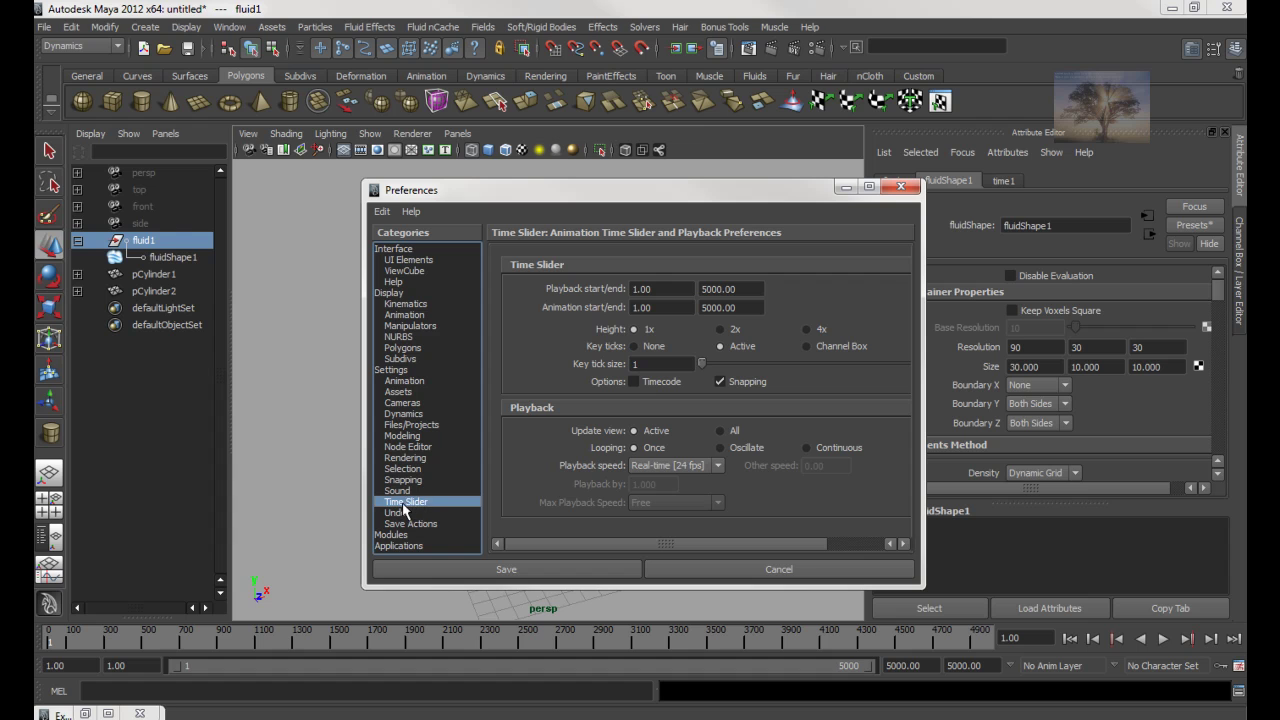
click(670, 463)
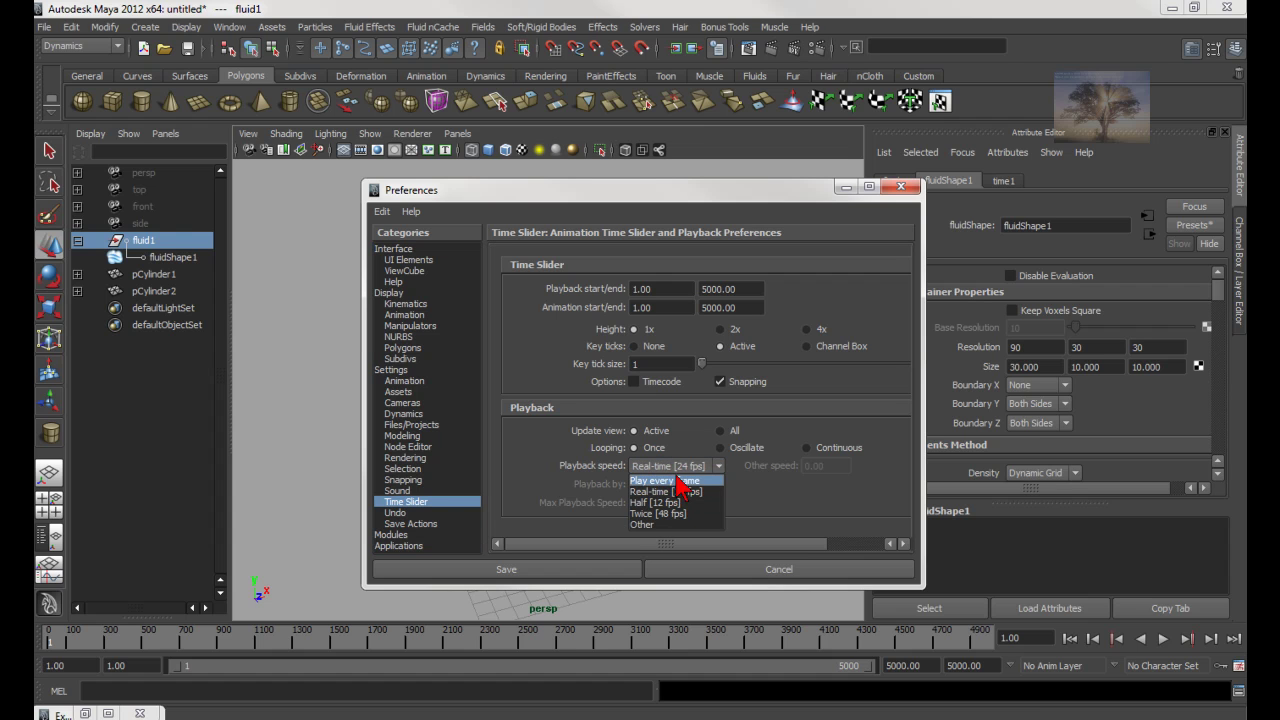
click(664, 491)
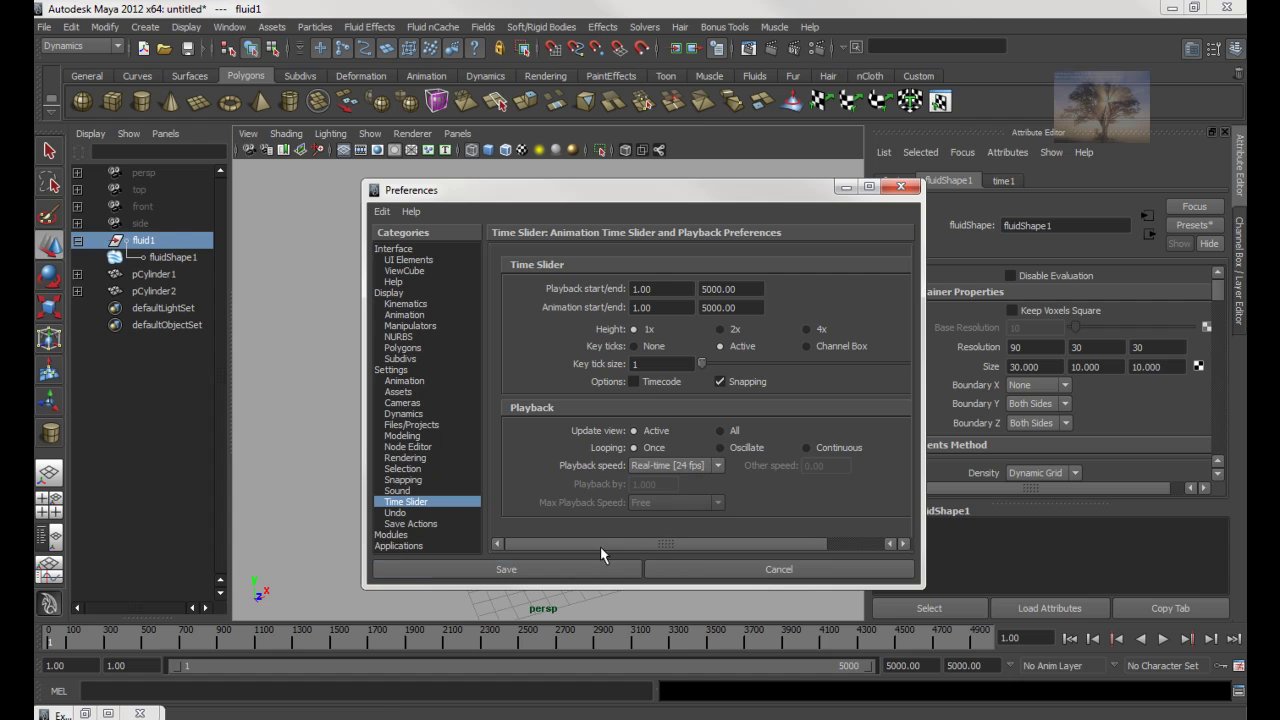
click(548, 565)
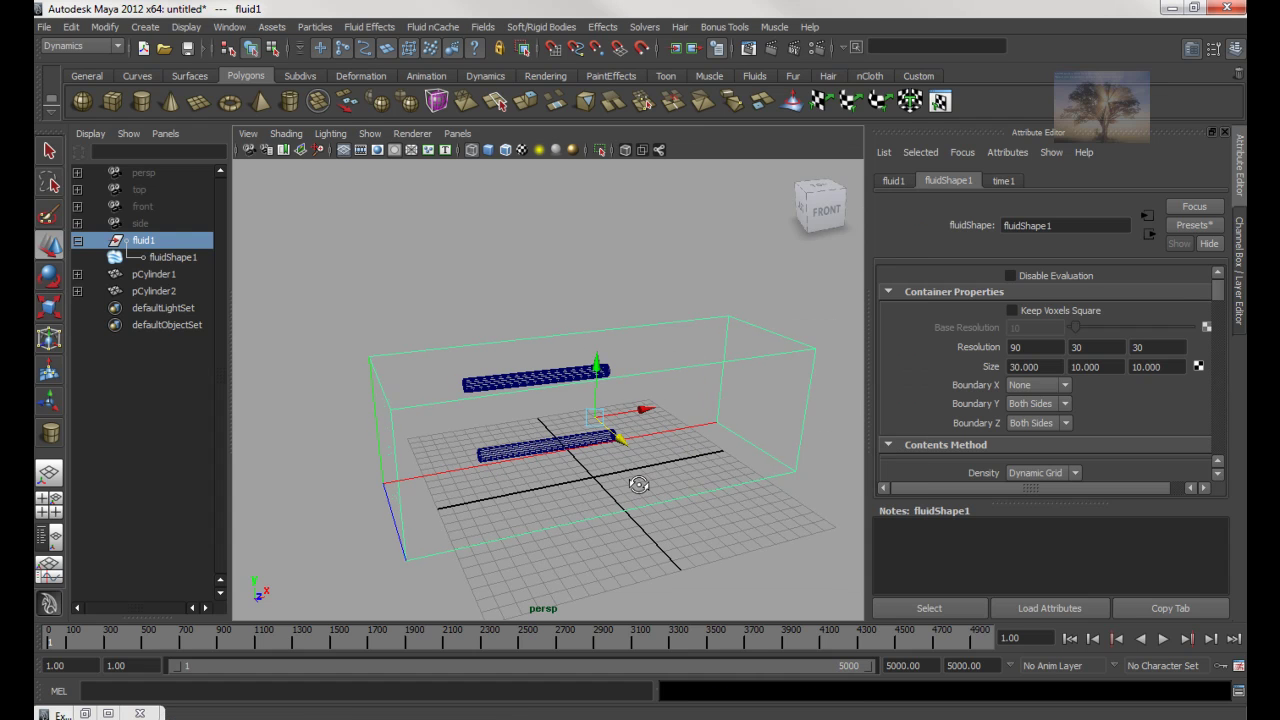
Play the simulation to frame 72 and switch the perspective view to smooth shading.
click(1163, 638)
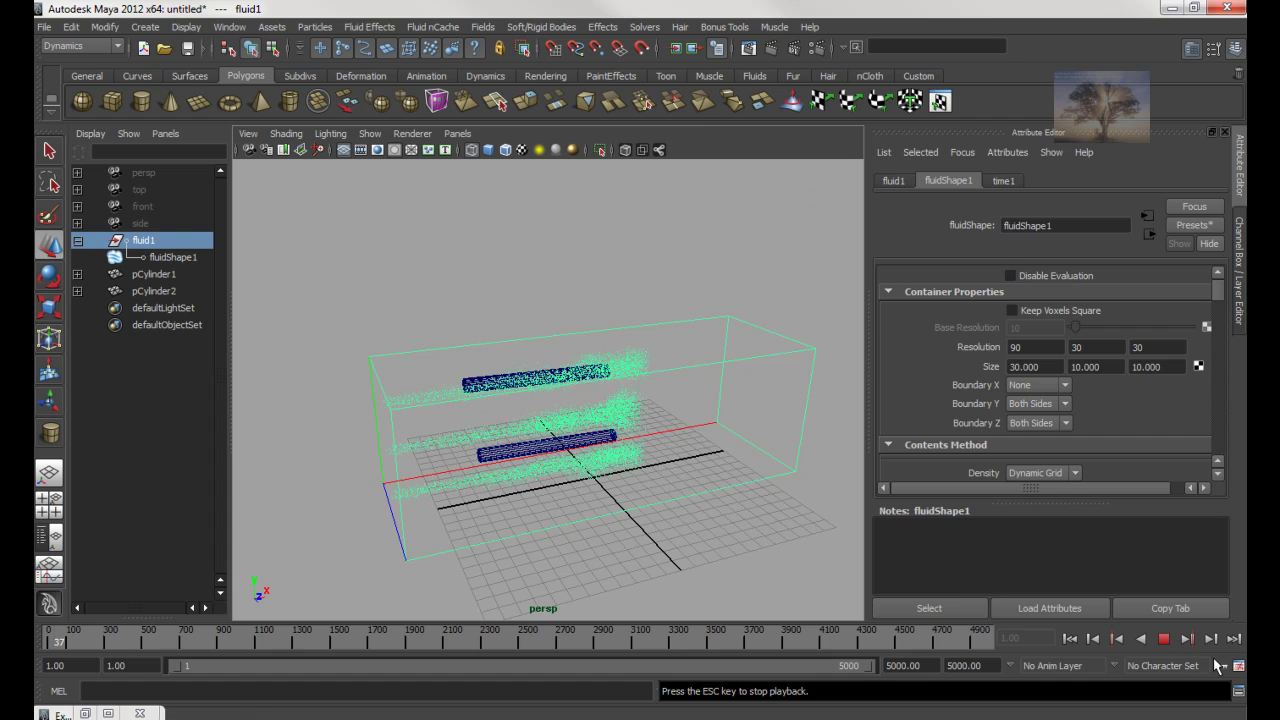
click(1163, 638)
drag(655, 434, 547, 414)
key(5)
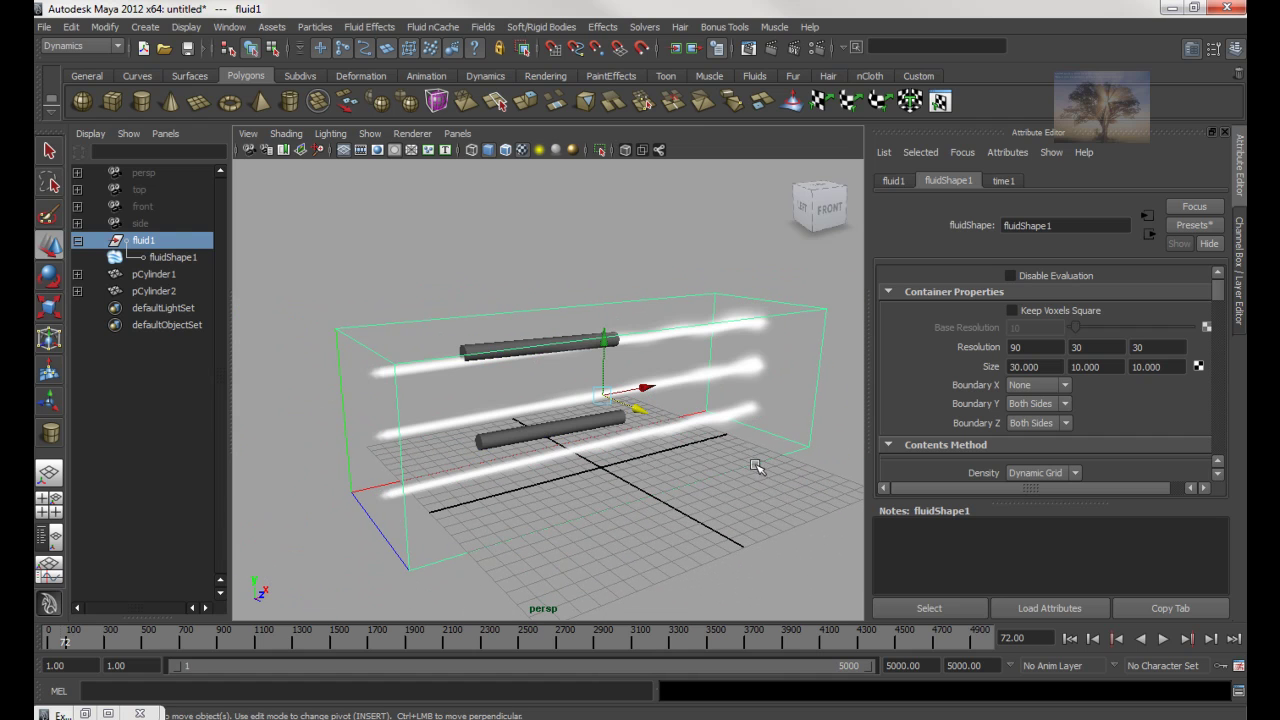
drag(786, 290, 822, 374)
Try density Buoyancy values of 2.007 and -2.591 on the fluid while playing the simulation.
drag(1222, 290, 1212, 357)
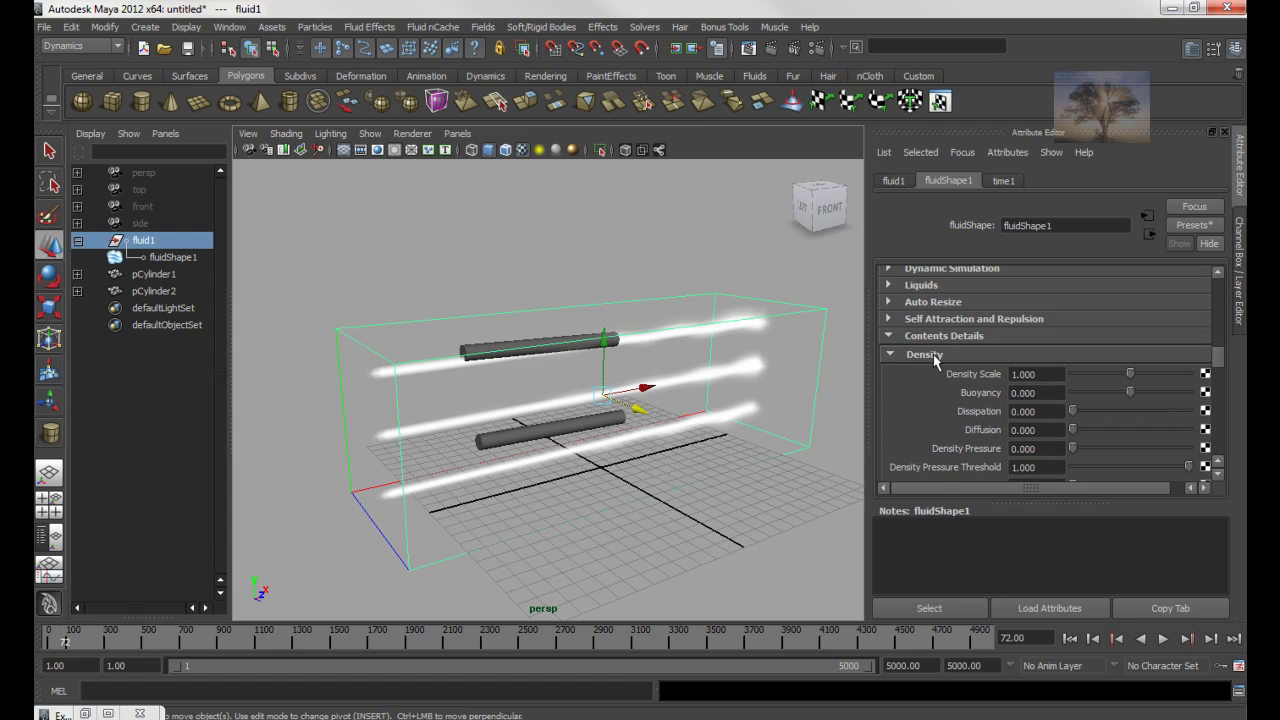
click(1058, 374)
click(1037, 394)
drag(1130, 394, 1155, 391)
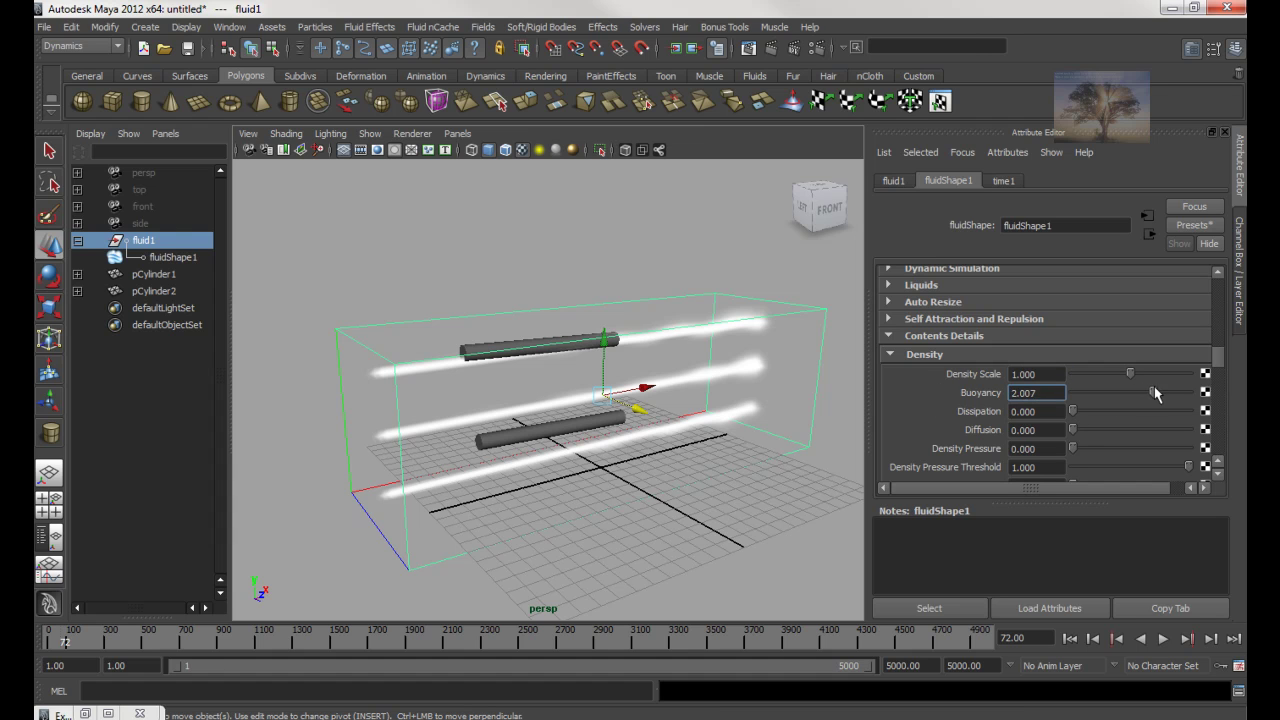
click(1165, 639)
drag(1155, 392, 1099, 392)
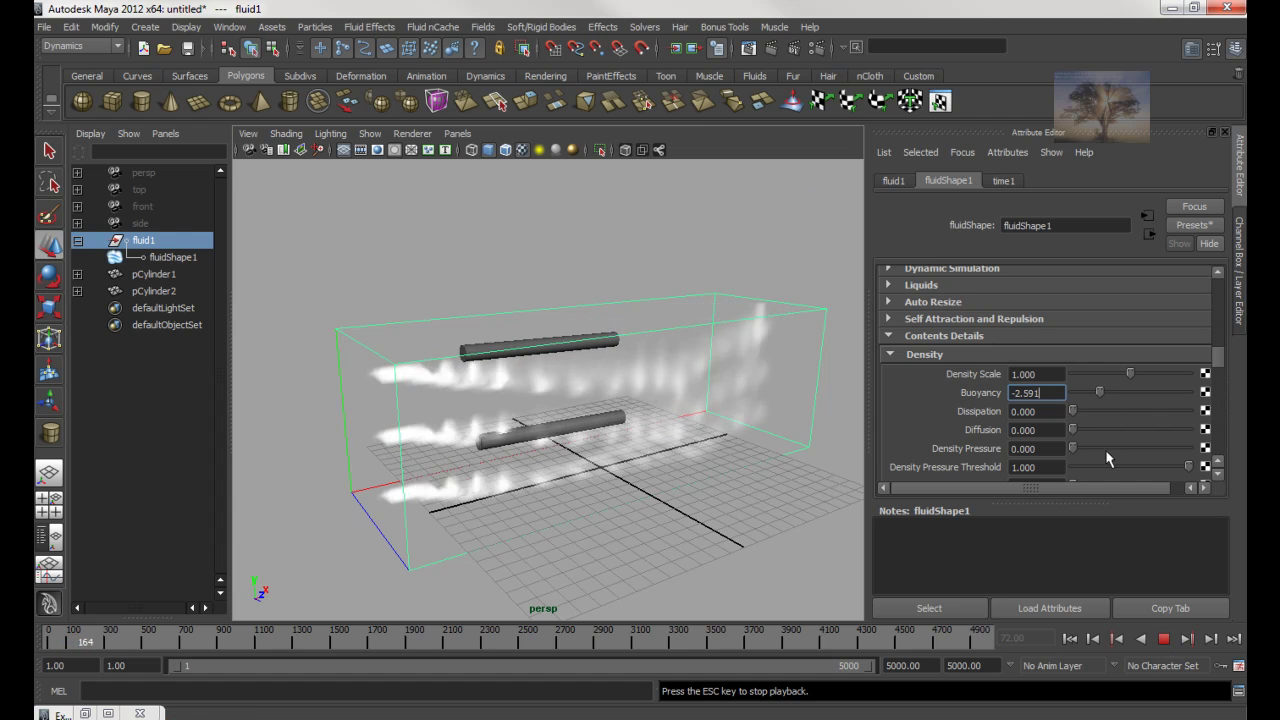
Stop the playback and reset the density Buoyancy to 0.
click(1164, 638)
double_click(1059, 393)
text(0)
key(Return)
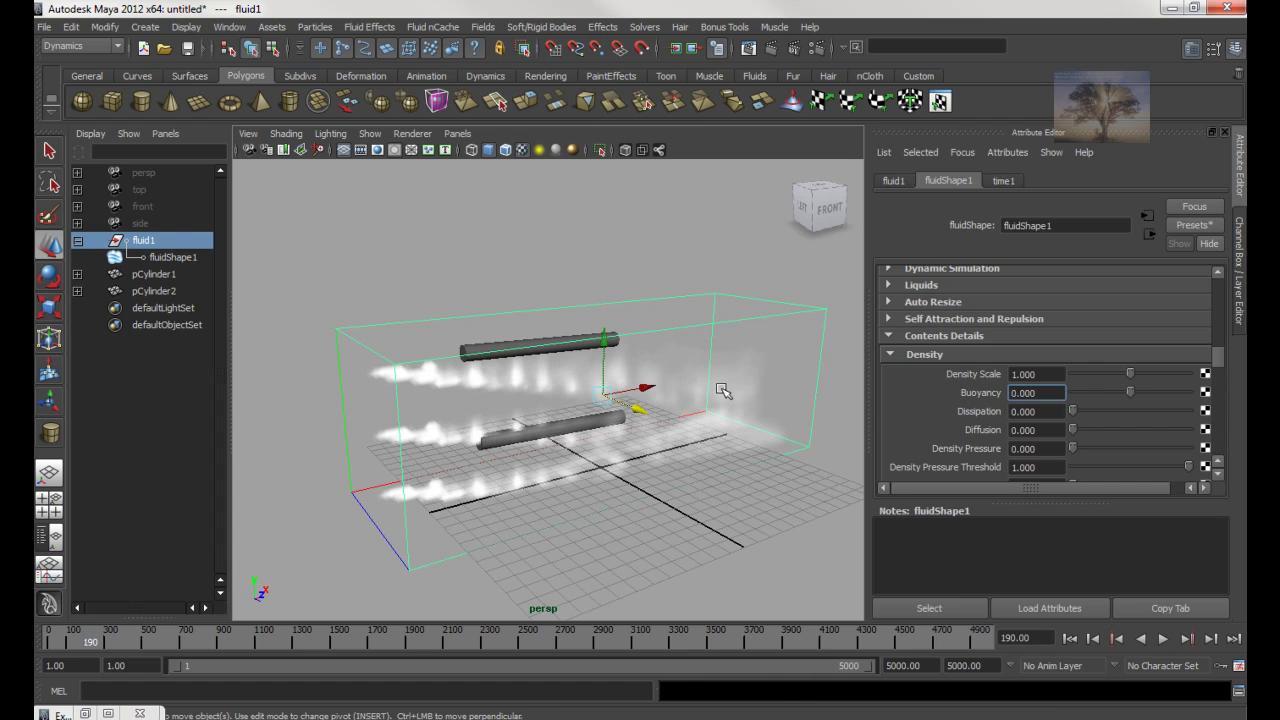
Replay the simulation from the first frame and lower the fluid's shading Transparency to a near-black value.
scroll(690, 335, down, 4)
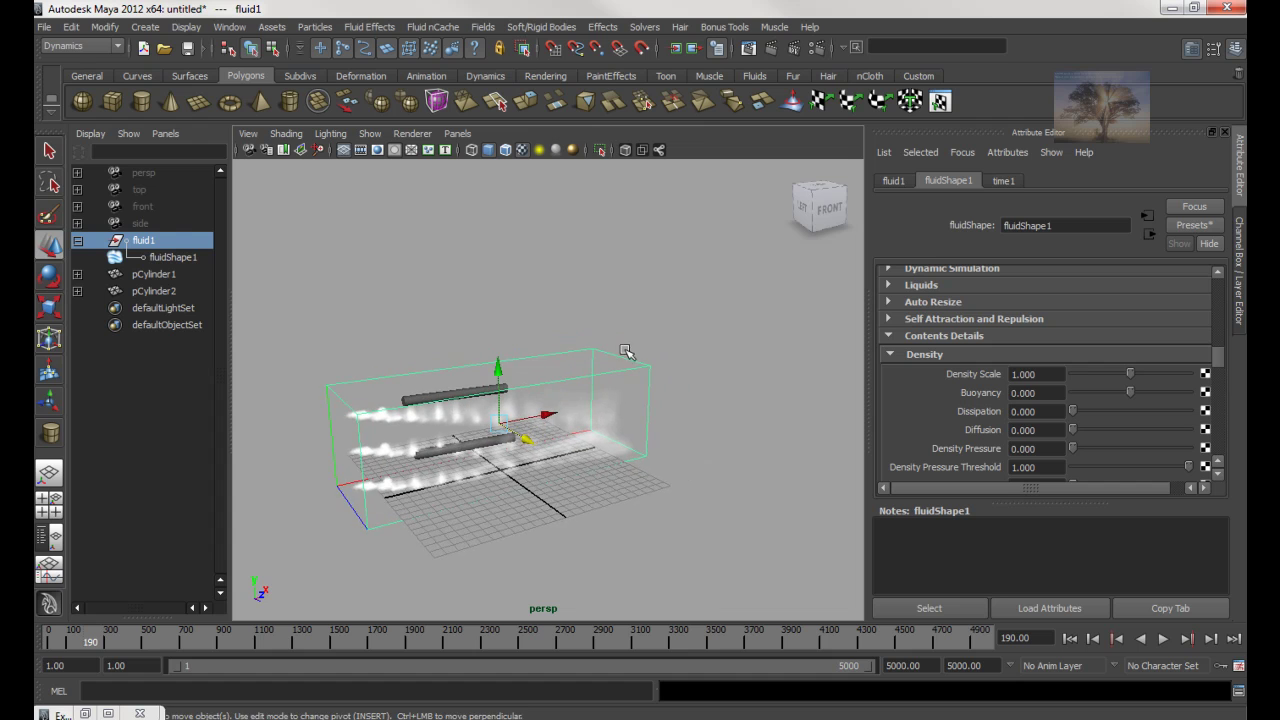
drag(604, 326, 715, 418)
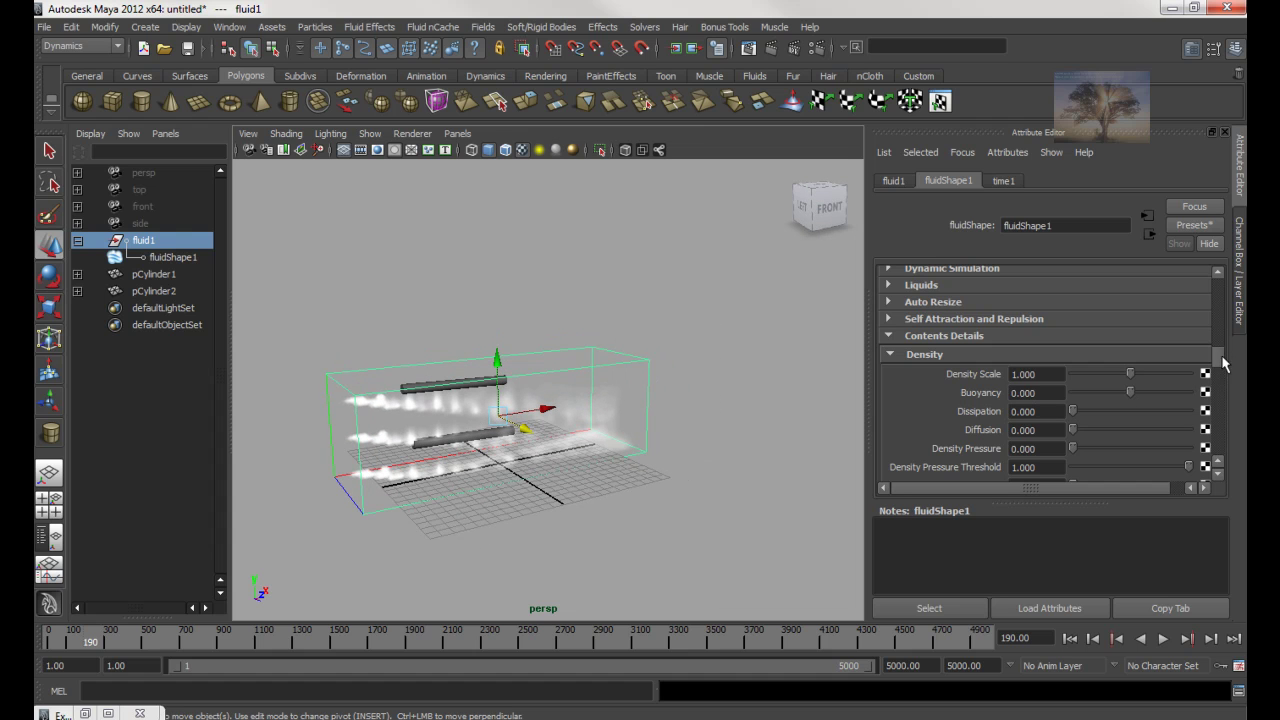
mouse_move(1219, 354)
mouse_down()
mouse_move(1222, 398)
mouse_move(1191, 394)
mouse_up()
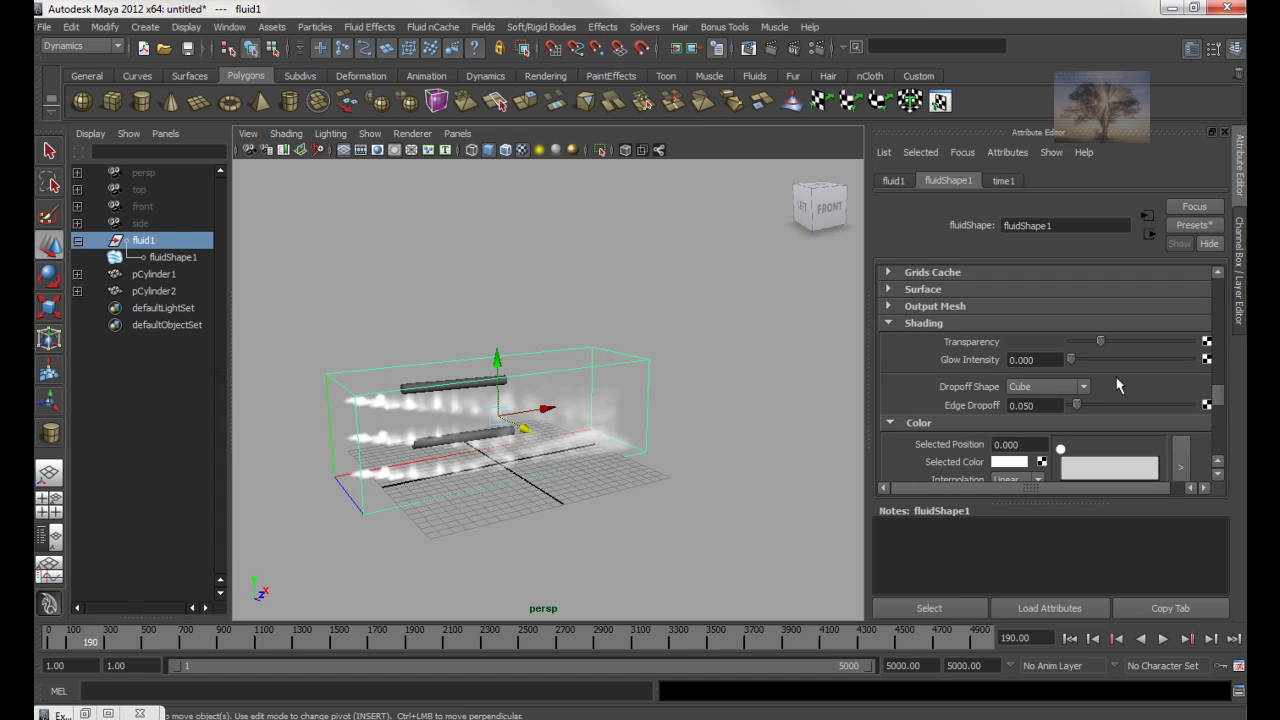
click(1069, 638)
click(1164, 639)
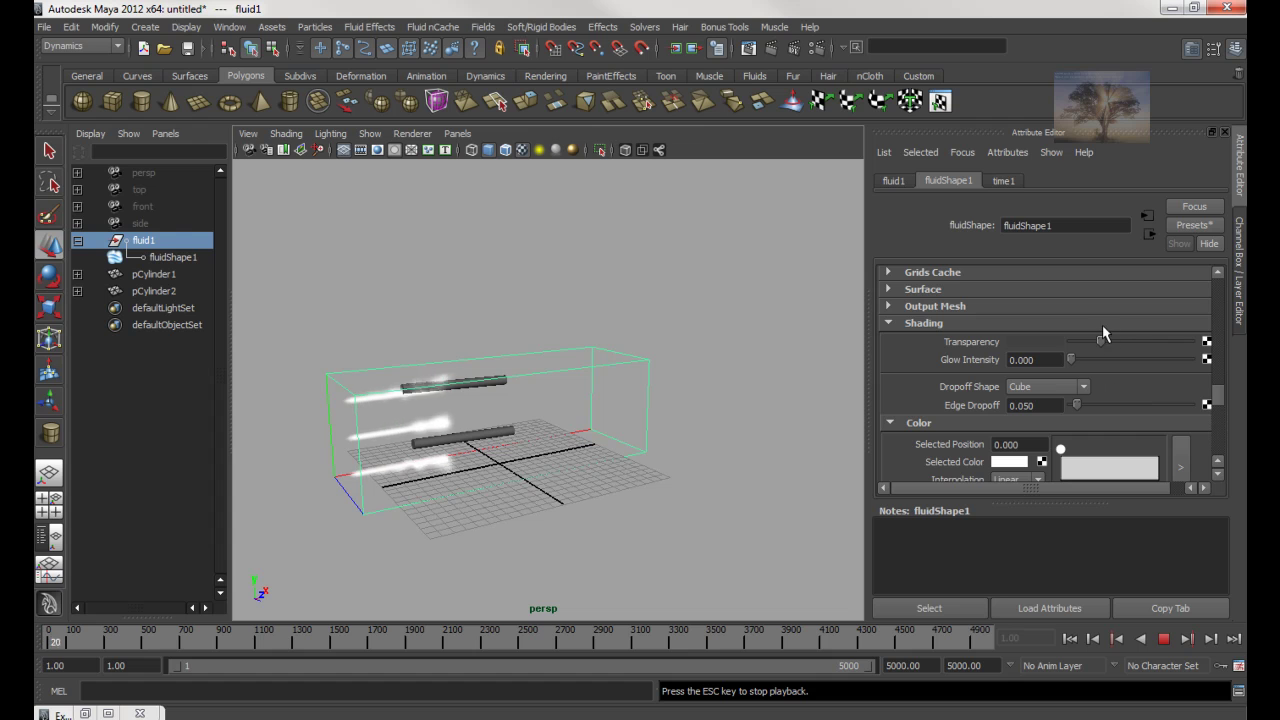
mouse_move(1105, 347)
mouse_down()
mouse_move(1174, 345)
mouse_move(1090, 363)
mouse_move(1074, 358)
mouse_move(1082, 347)
mouse_up()
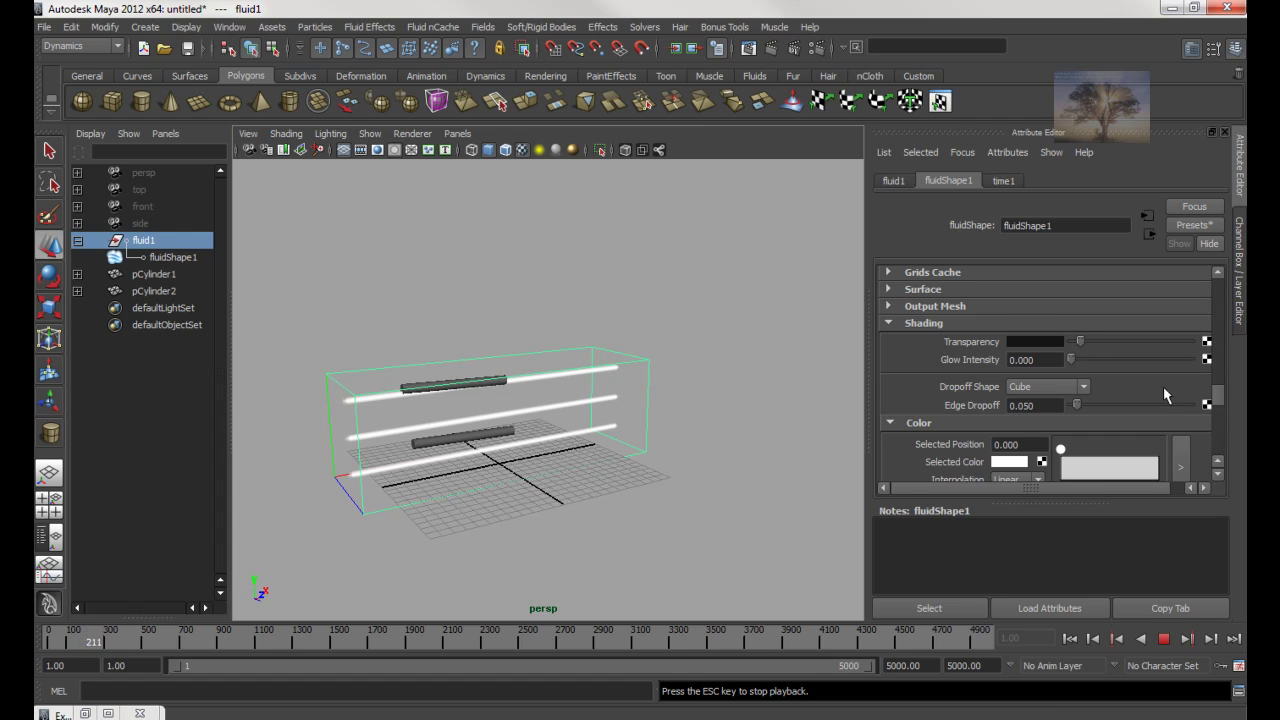
Add a key at the end of the fluid's Color ramp, position 1.000, and make it pure blue (hue 240).
mouse_move(1220, 400)
mouse_down()
mouse_move(1220, 418)
mouse_move(1217, 408)
mouse_up()
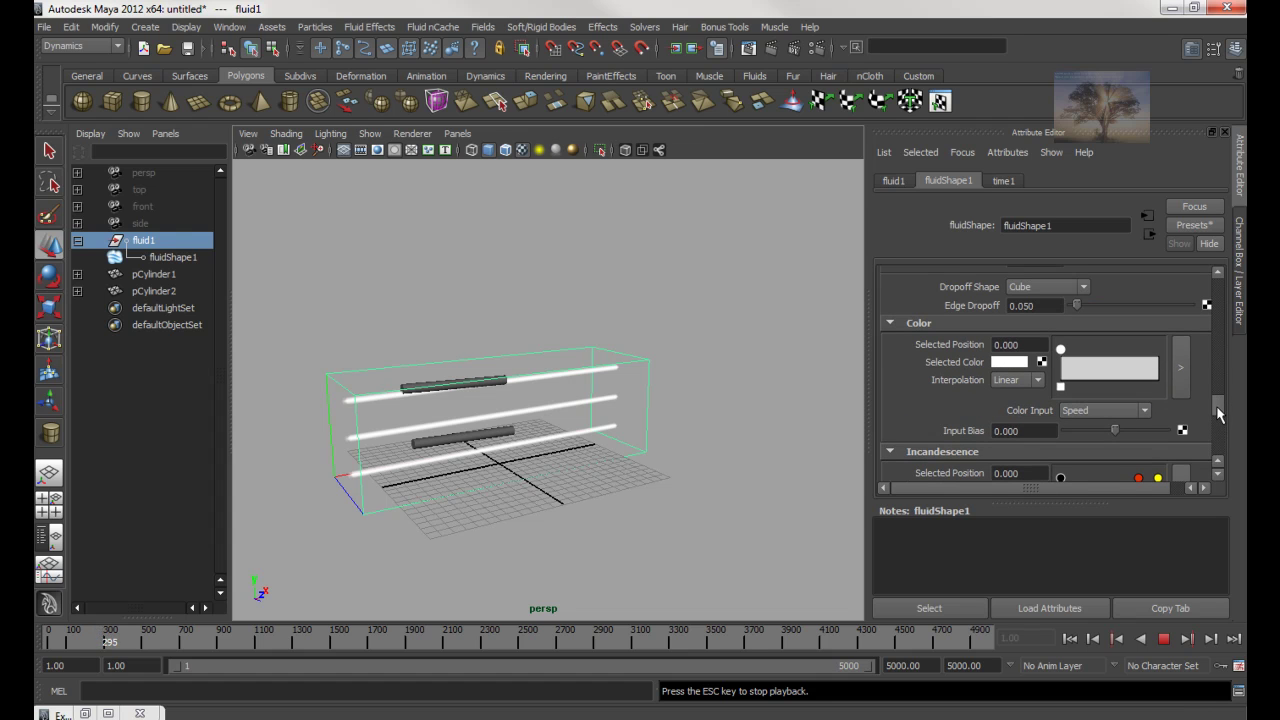
click(1136, 411)
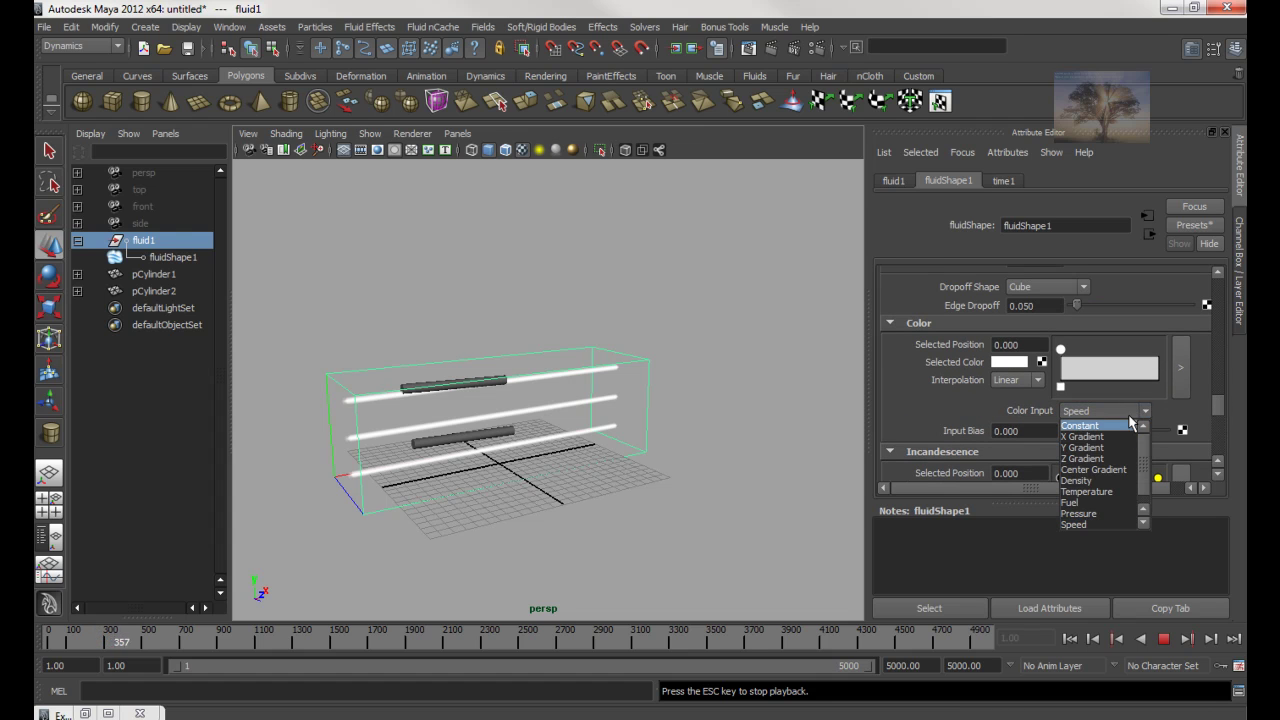
click(1144, 387)
click(1155, 372)
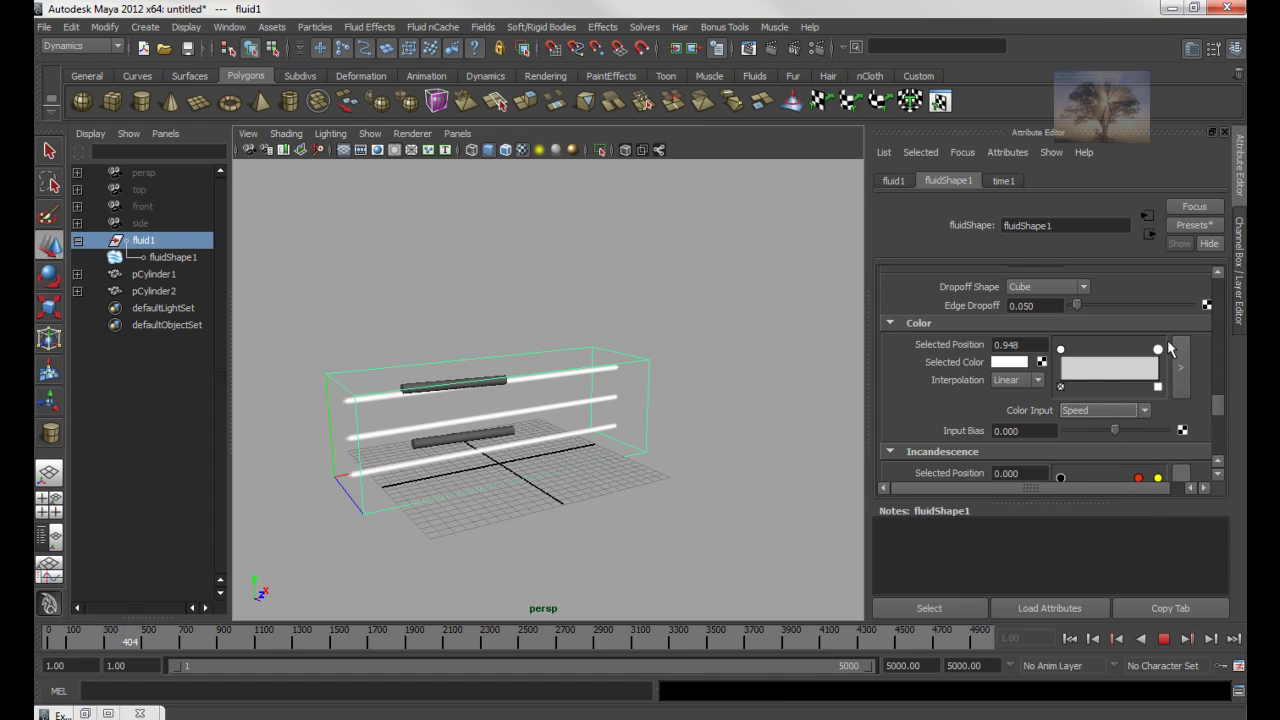
click(1010, 364)
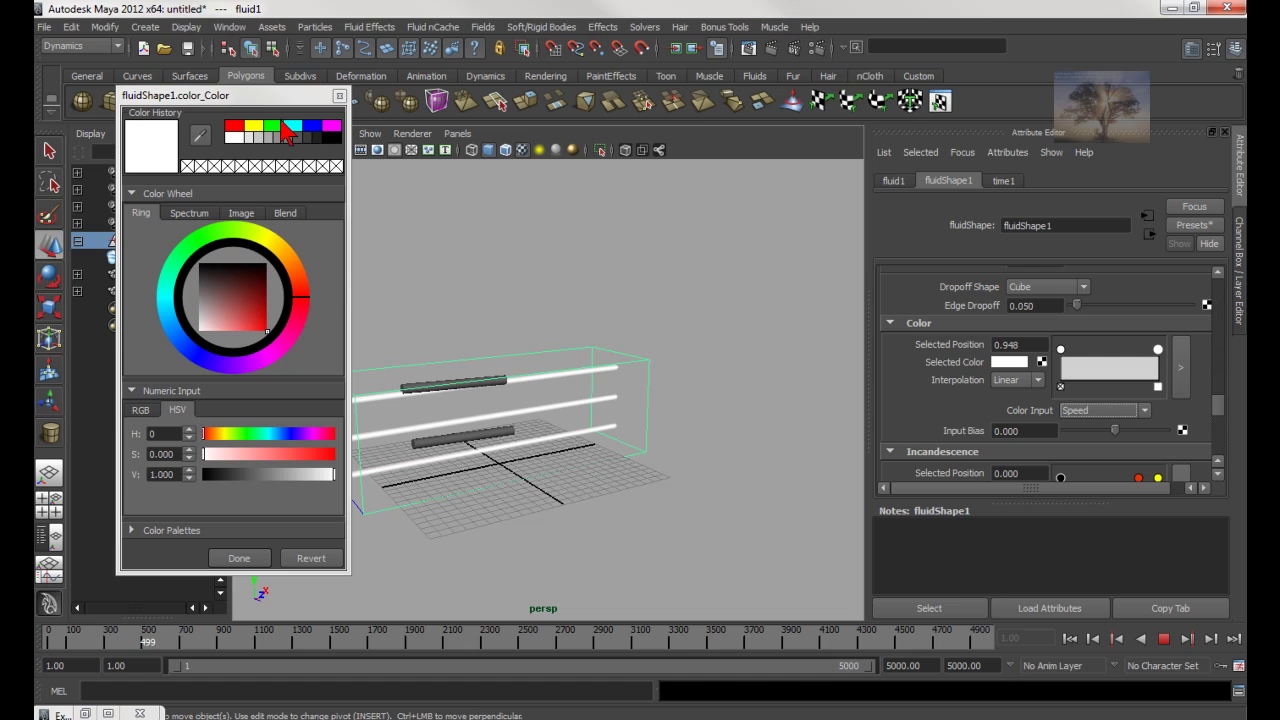
click(314, 128)
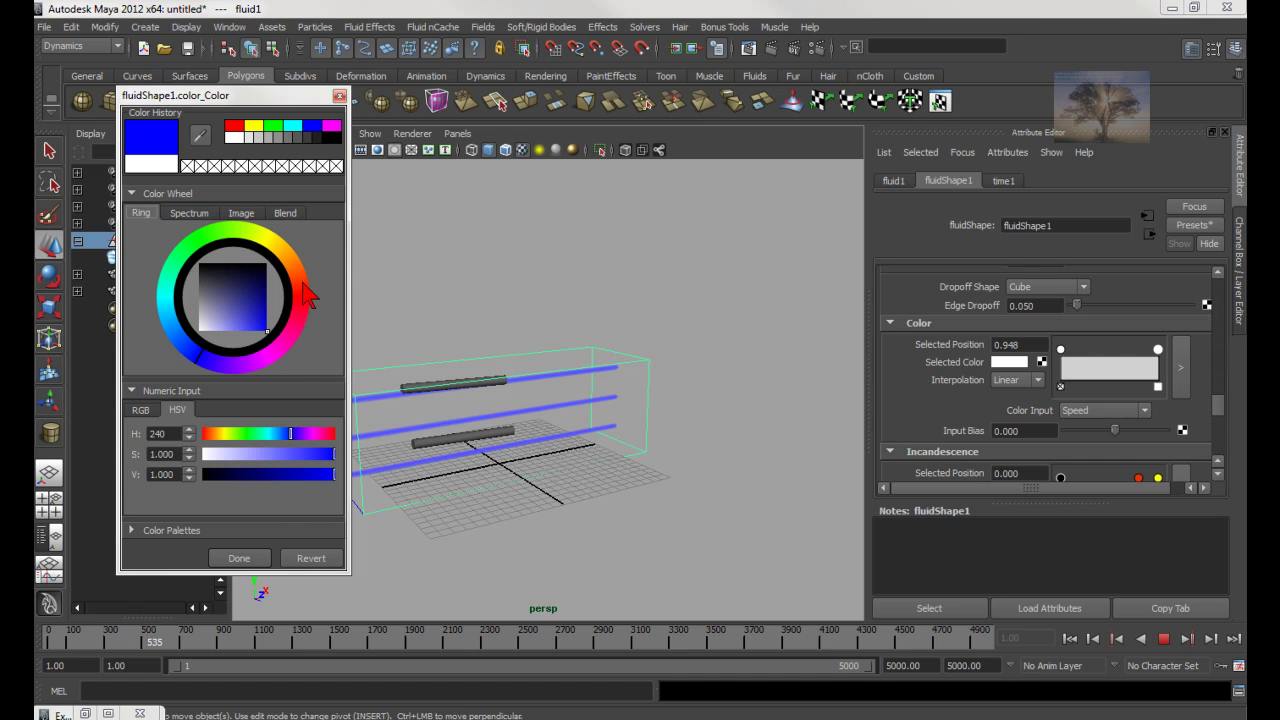
click(239, 558)
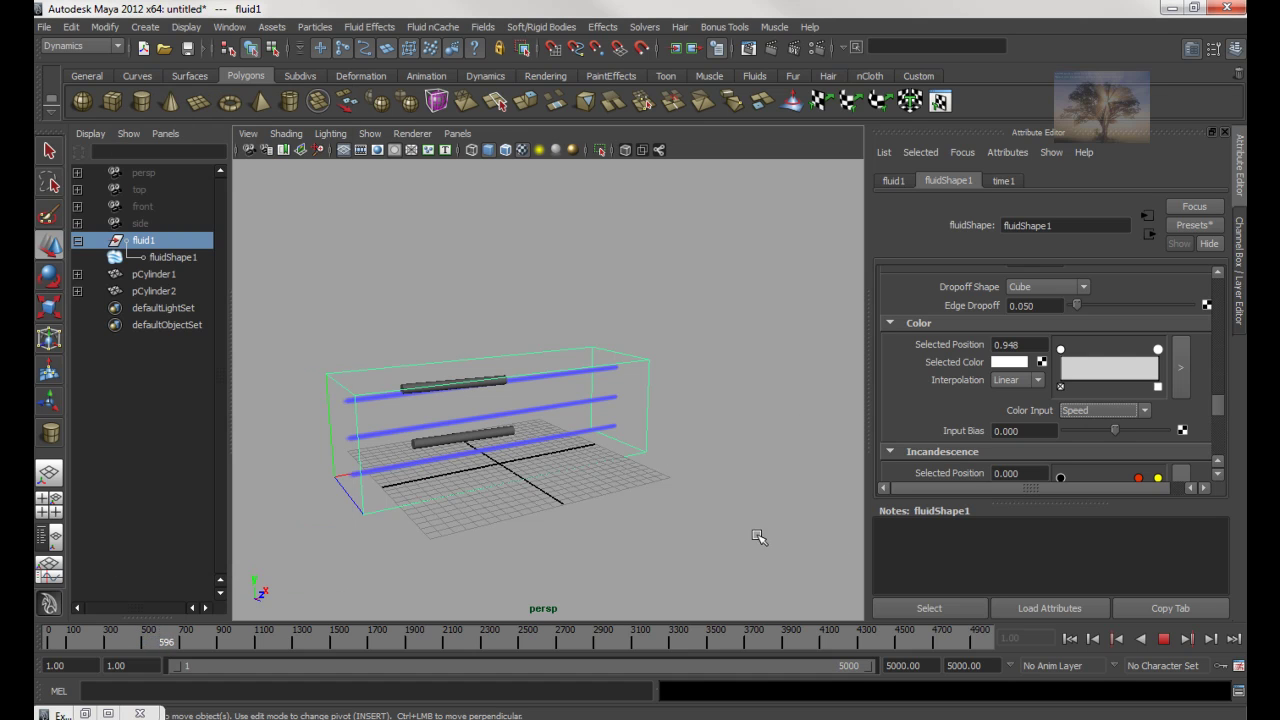
Stop the playback and reselect the fluid container.
click(490, 434)
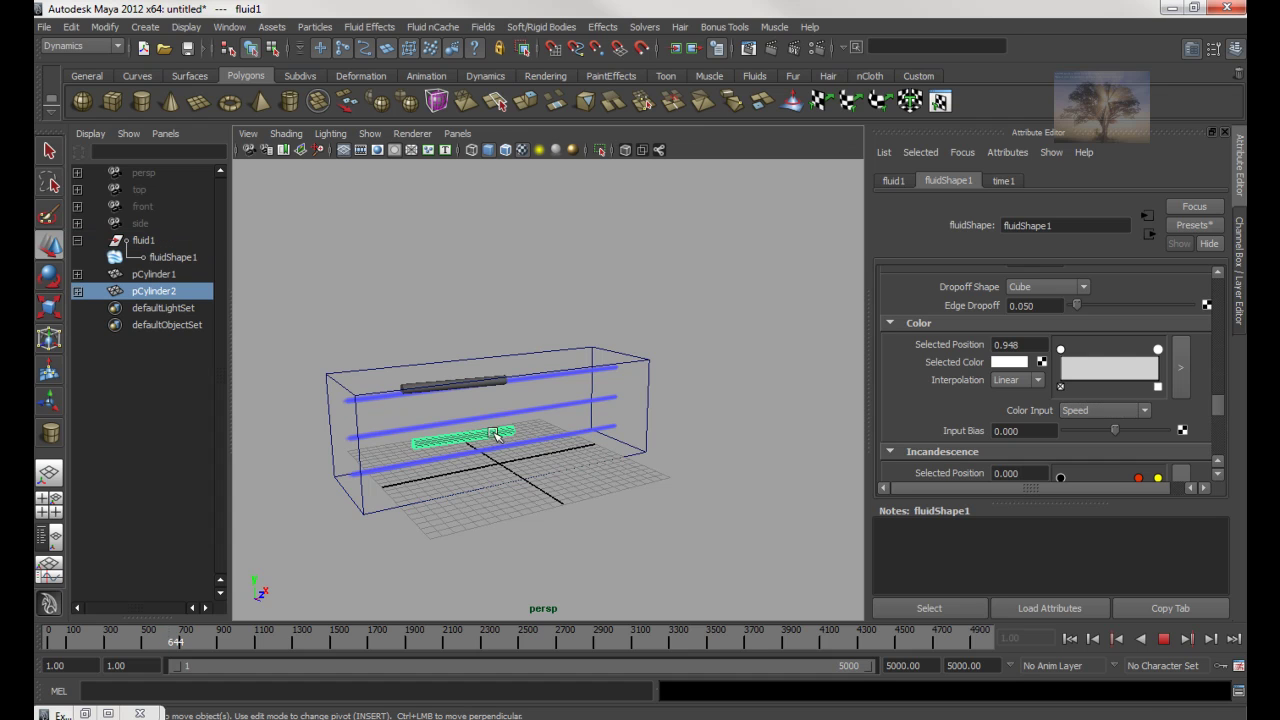
drag(757, 543, 737, 531)
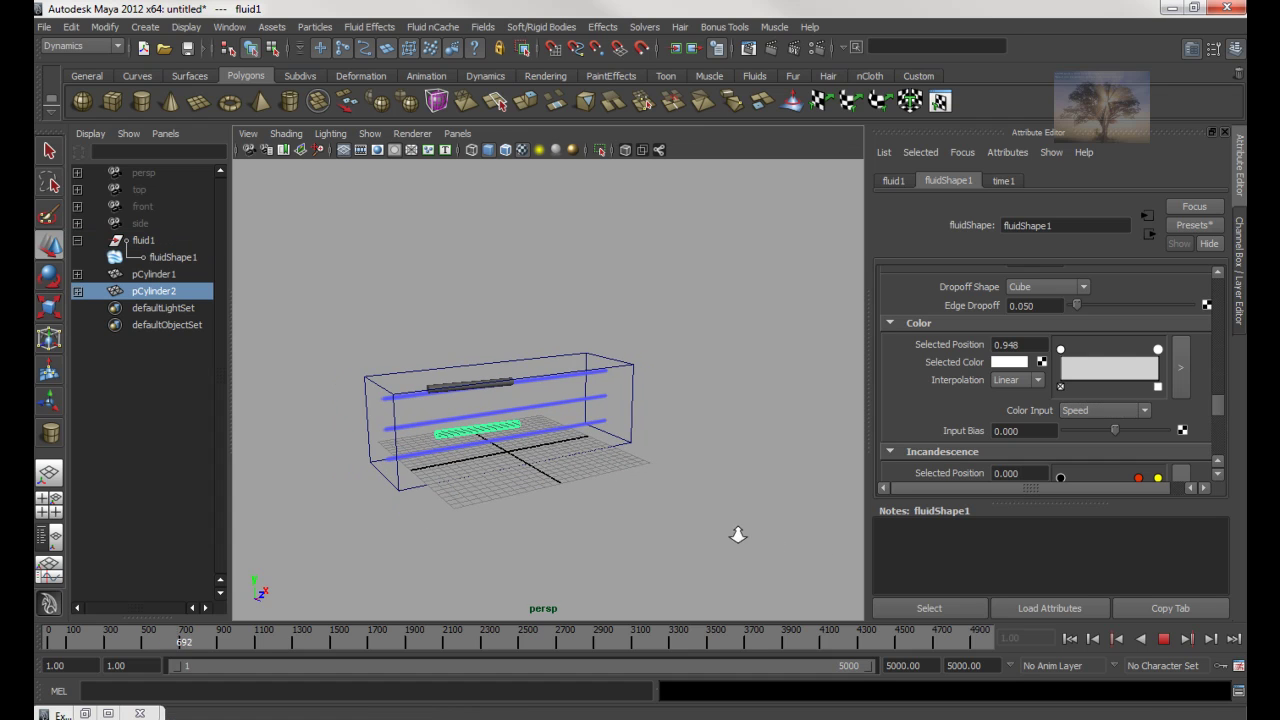
click(1163, 638)
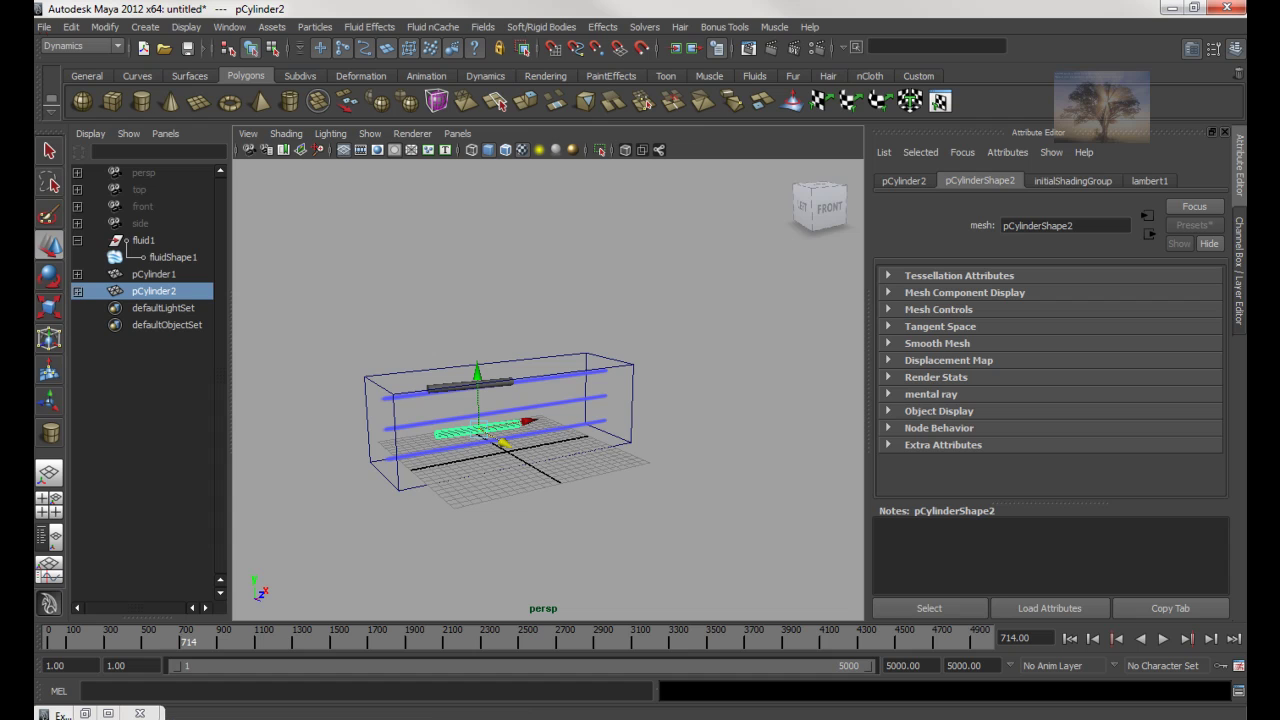
click(44, 27)
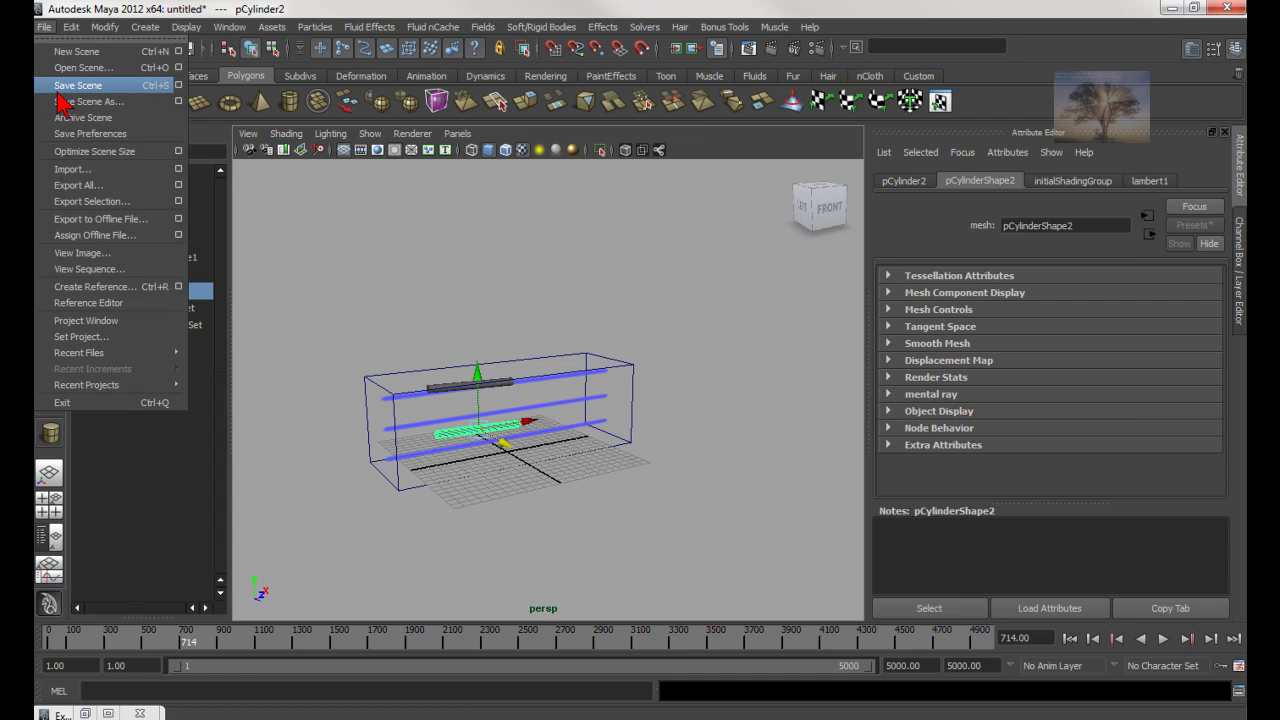
click(440, 256)
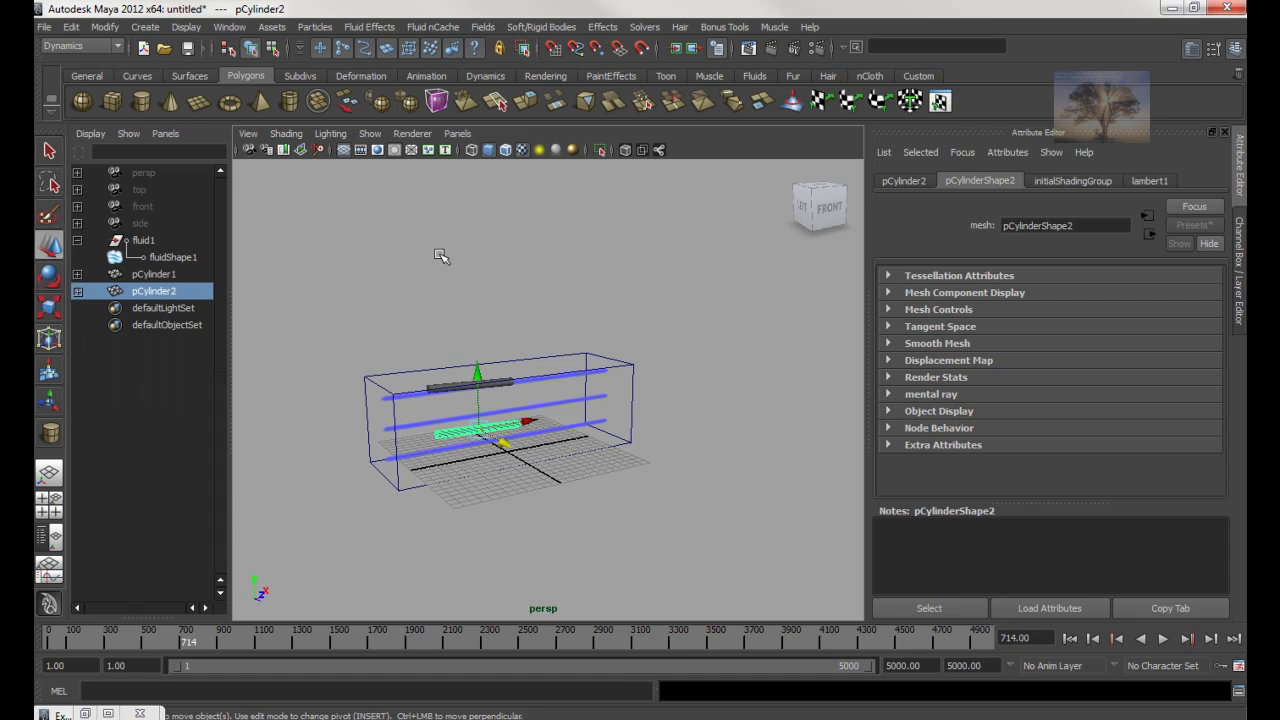
click(643, 382)
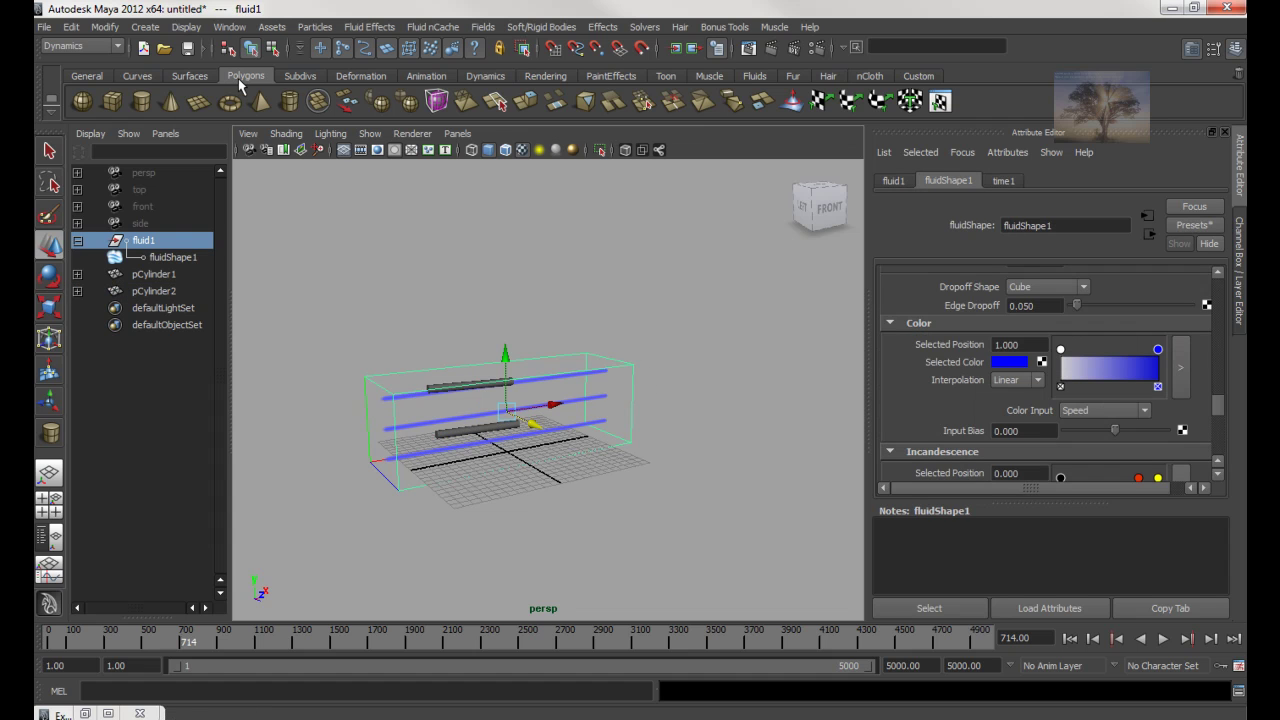
Create a polygon sphere and place it inside the fluid container, downstream of the two cylinders.
click(82, 101)
drag(547, 449, 563, 456)
drag(547, 392, 549, 358)
drag(549, 358, 691, 449)
drag(680, 405, 683, 452)
scroll(597, 427, up, 5)
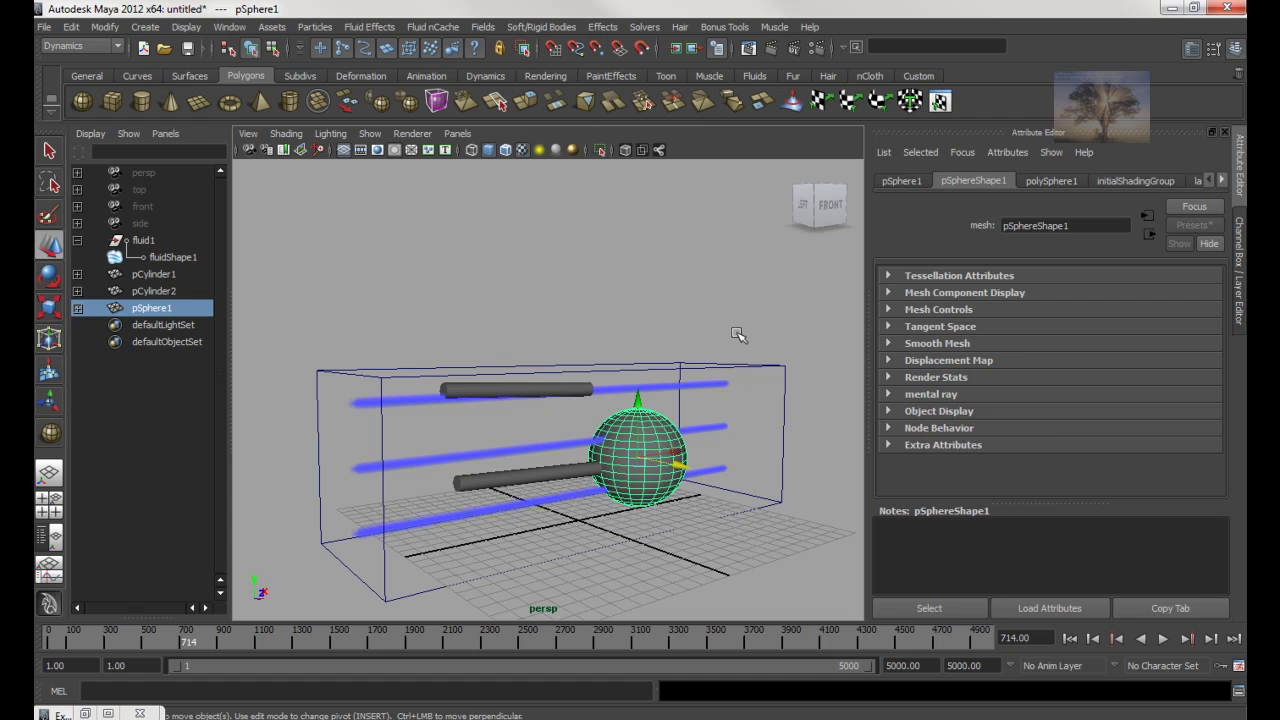
Make the sphere collide with the fluid container using Make Collide.
shift+click(794, 422)
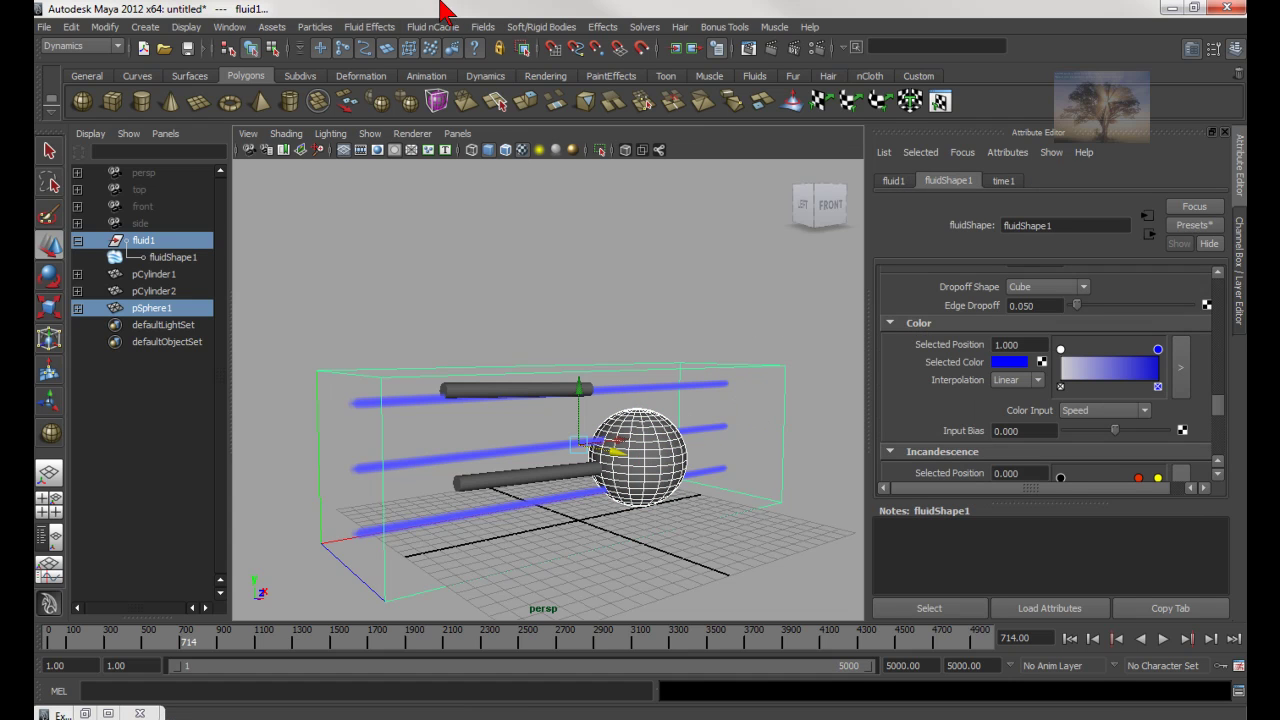
click(364, 27)
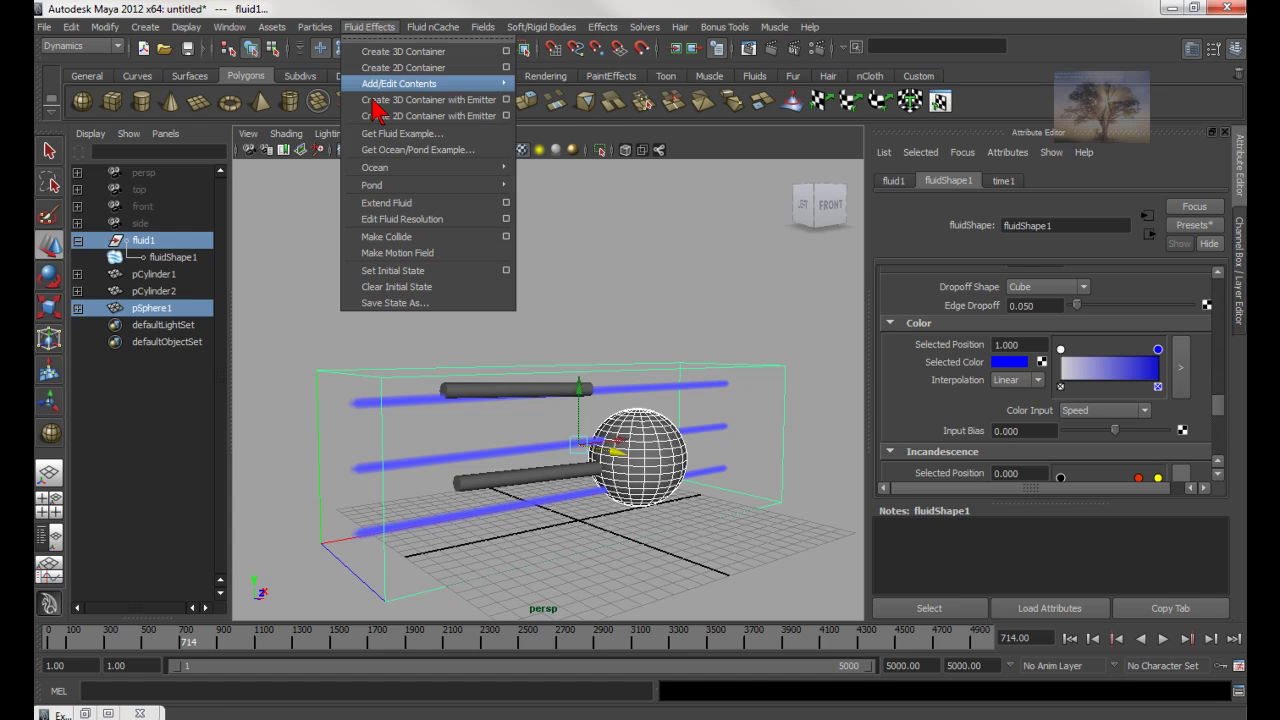
click(435, 237)
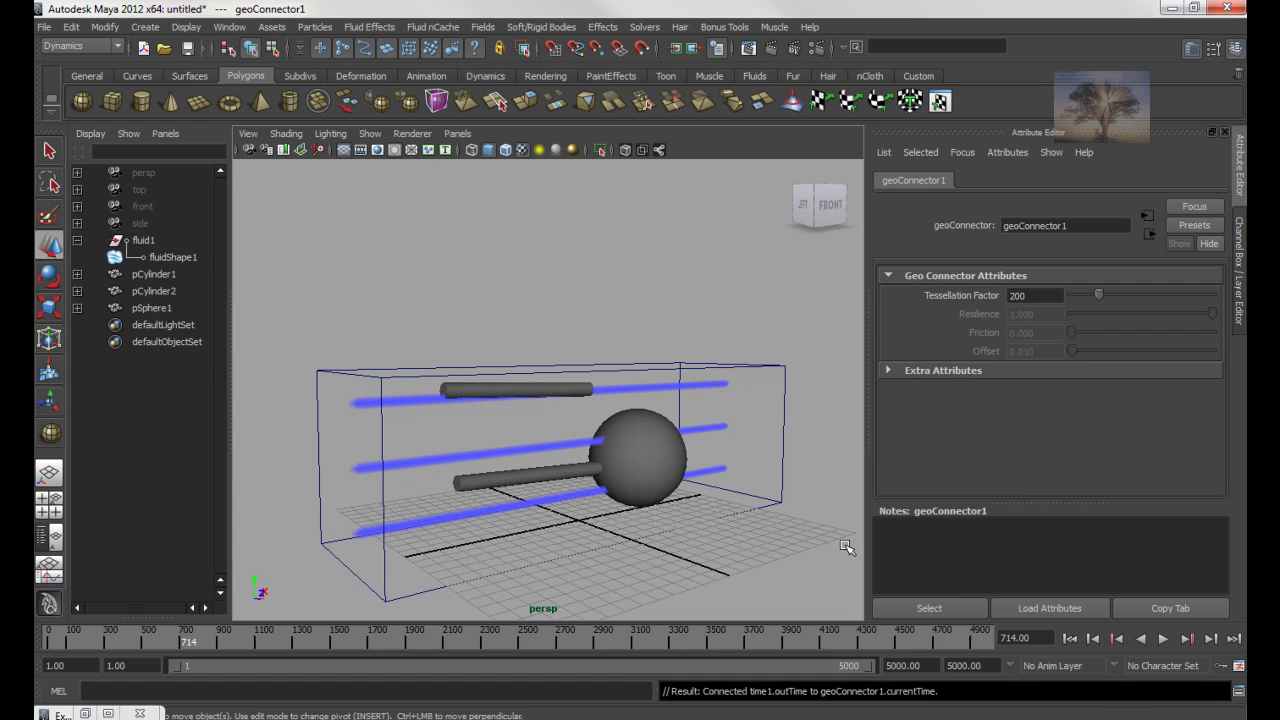
Play the simulation from the start to frame 102 and examine the flow around the sphere from the front.
click(1069, 638)
click(1164, 640)
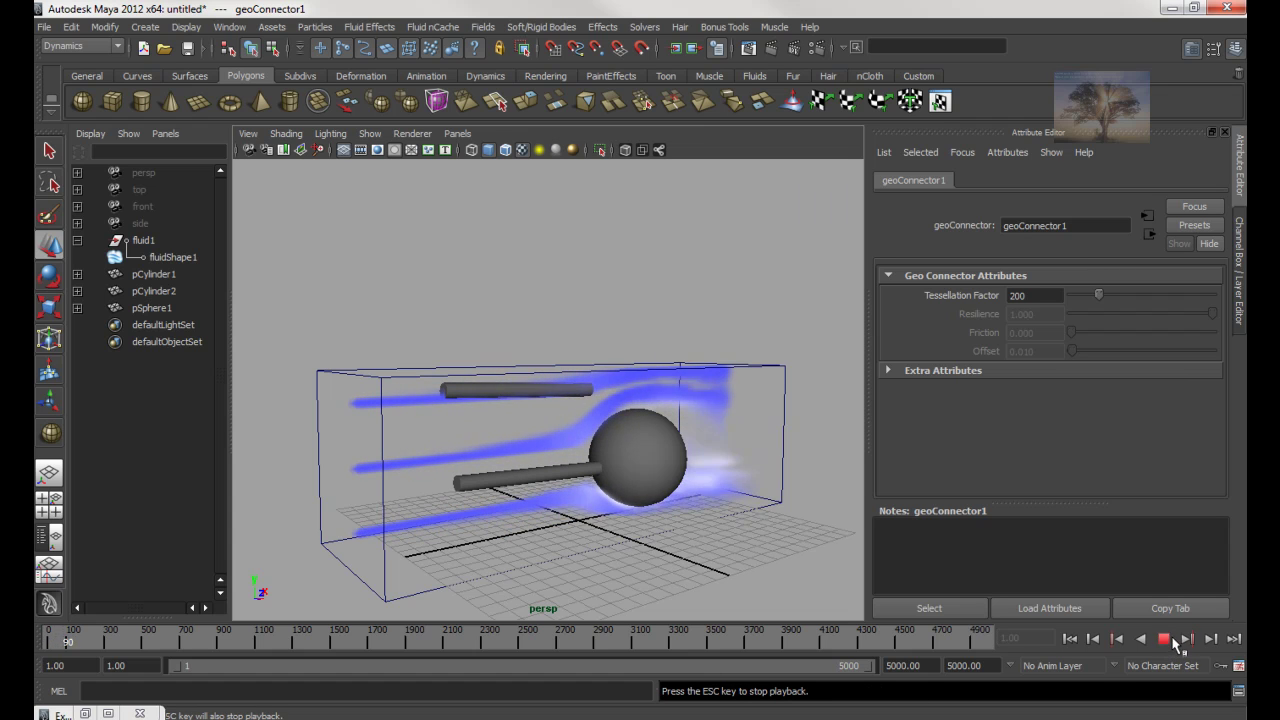
click(1163, 639)
drag(766, 423, 624, 363)
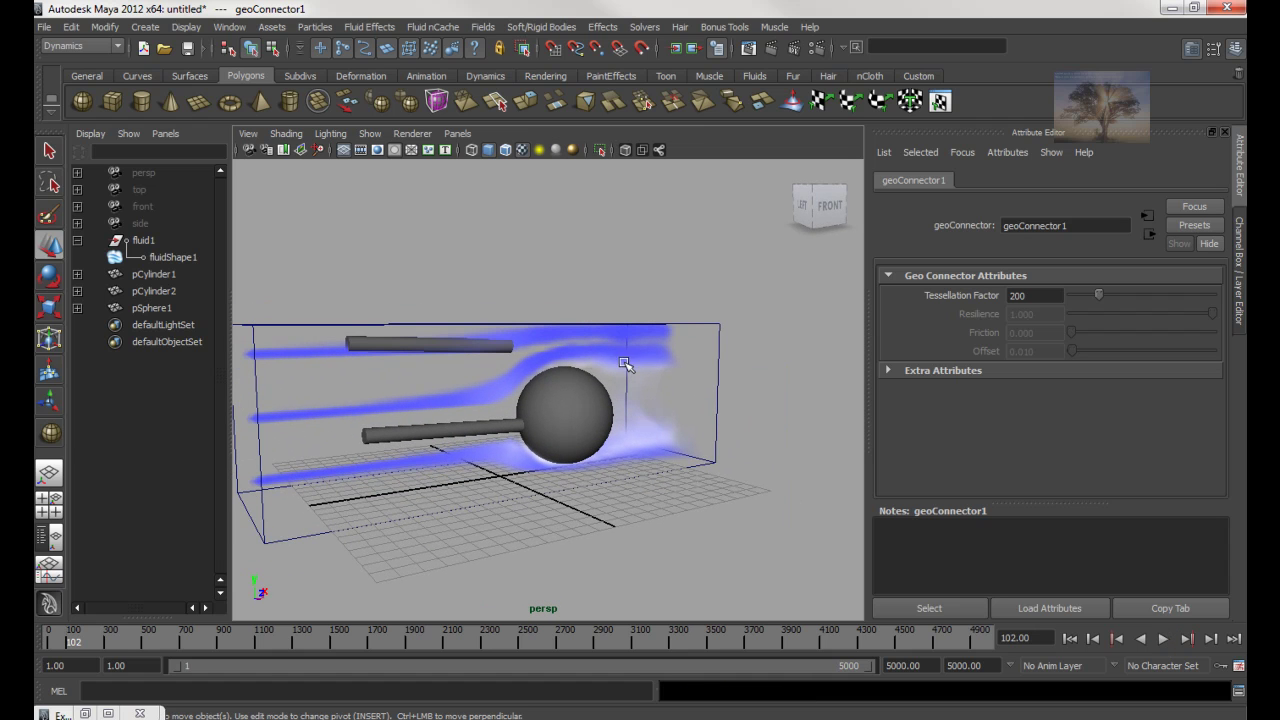
click(719, 380)
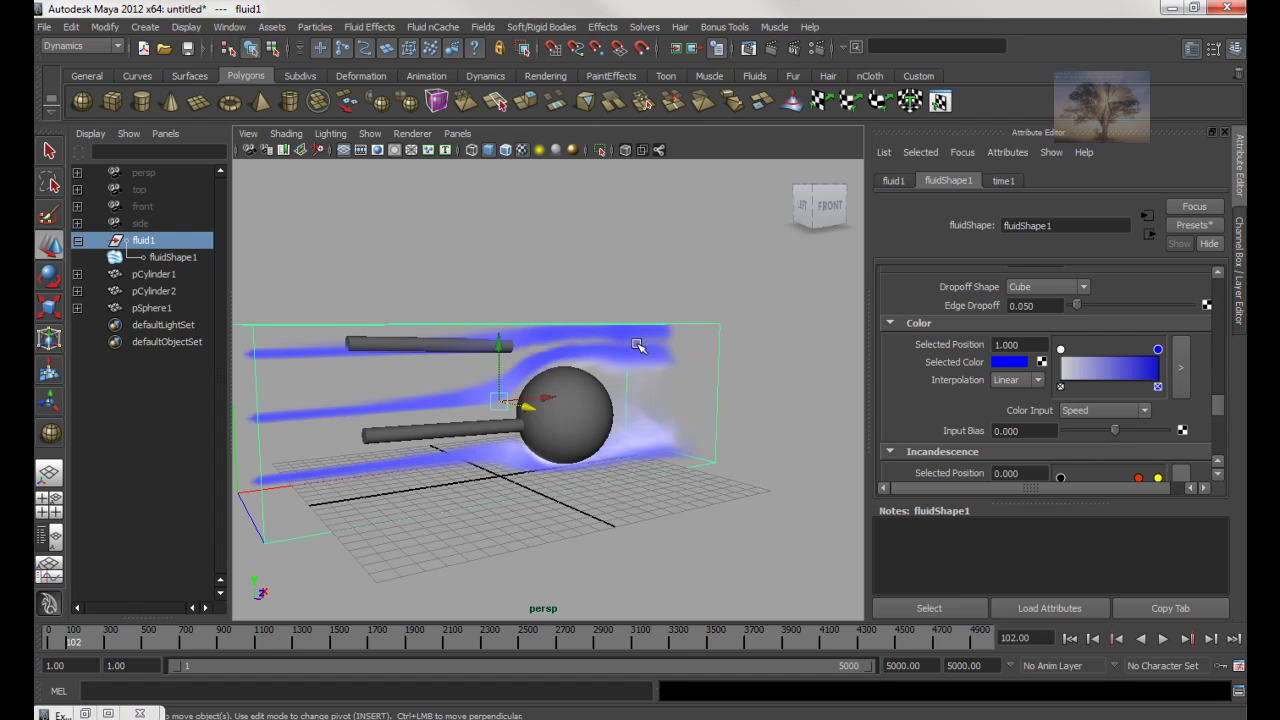
drag(675, 455, 627, 450)
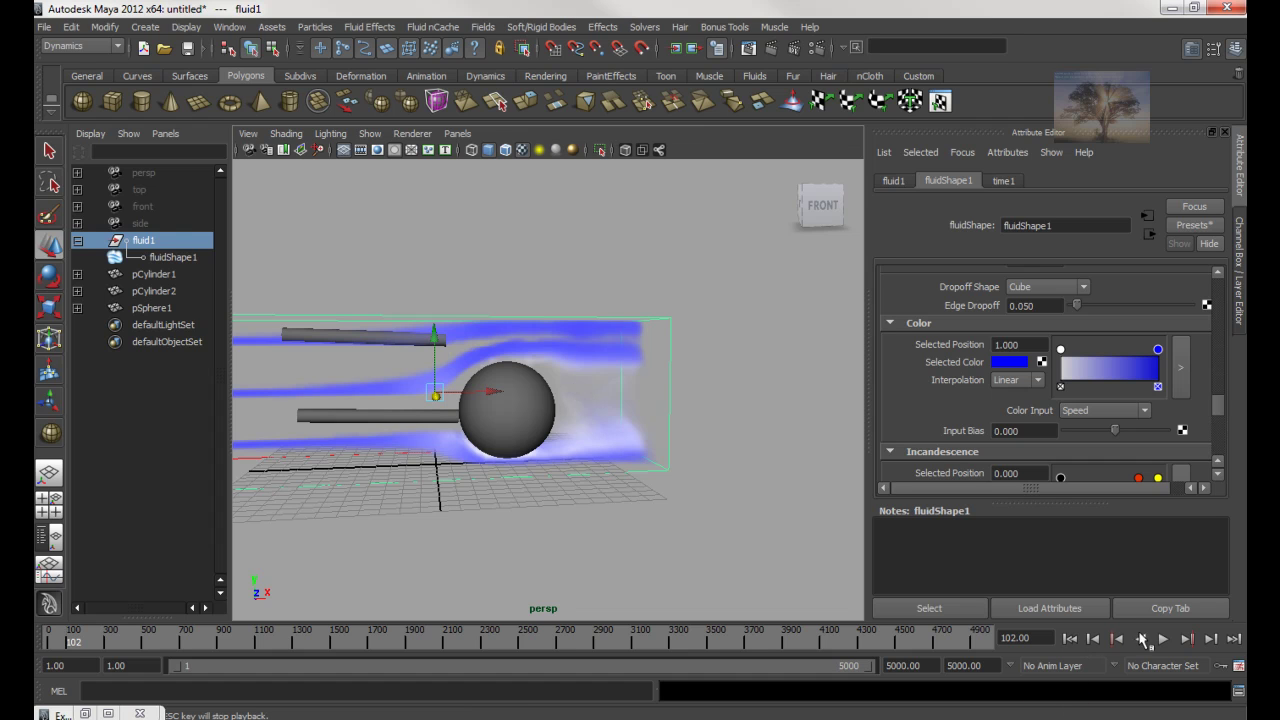
Resume the simulation, set the Color Input Bias to -0.059, and stop at frame 433.
click(1164, 640)
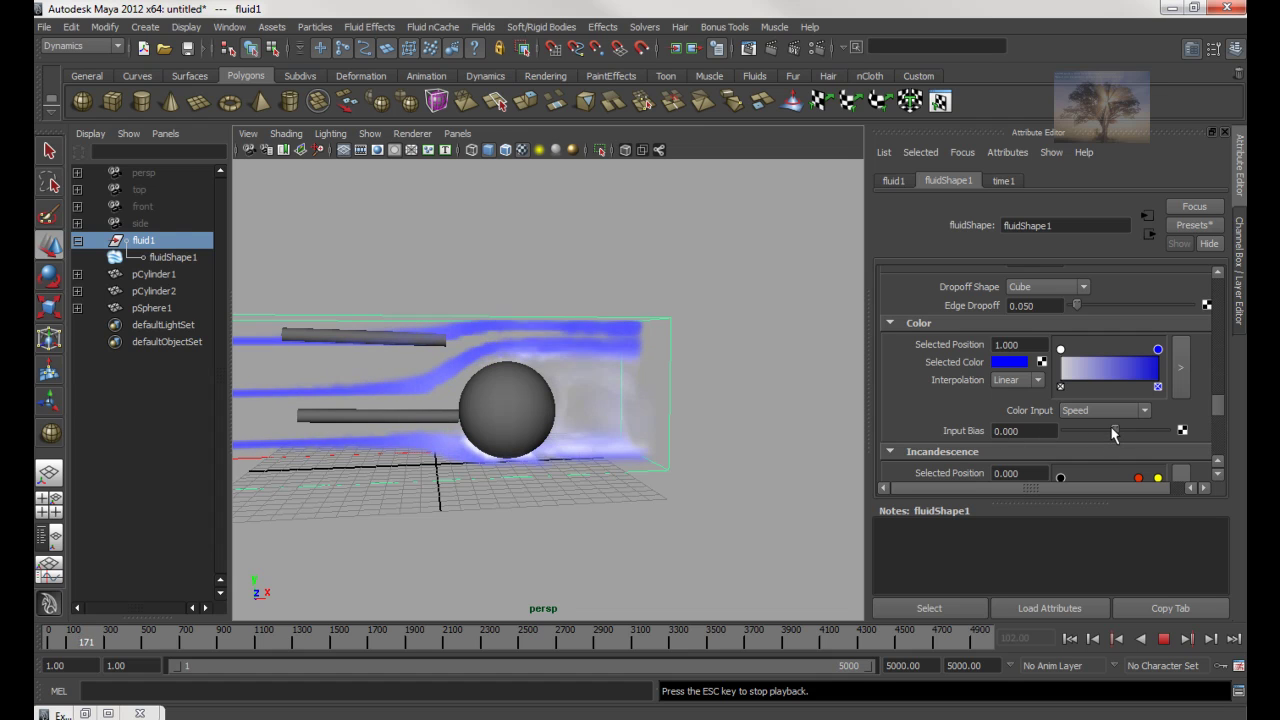
mouse_move(1115, 432)
mouse_down()
mouse_move(1078, 435)
mouse_move(1143, 443)
mouse_move(1148, 462)
mouse_move(1100, 459)
mouse_move(1123, 452)
mouse_move(1112, 453)
mouse_up()
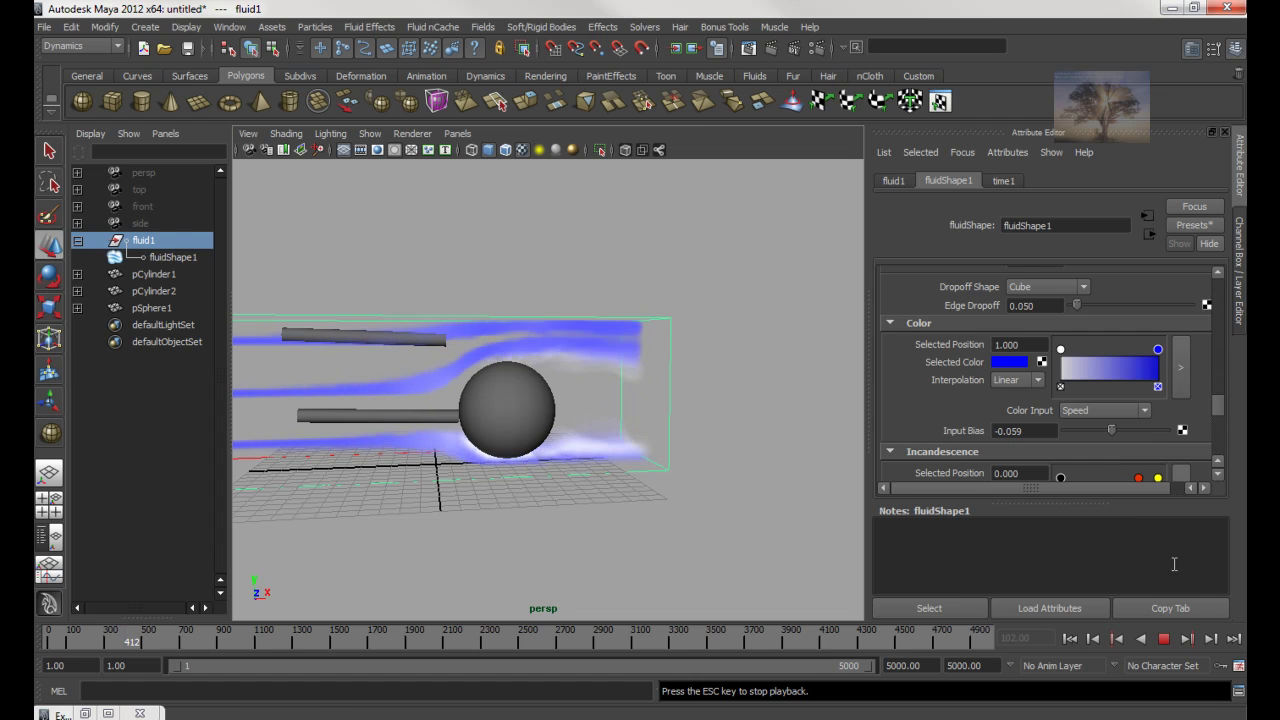
click(1163, 638)
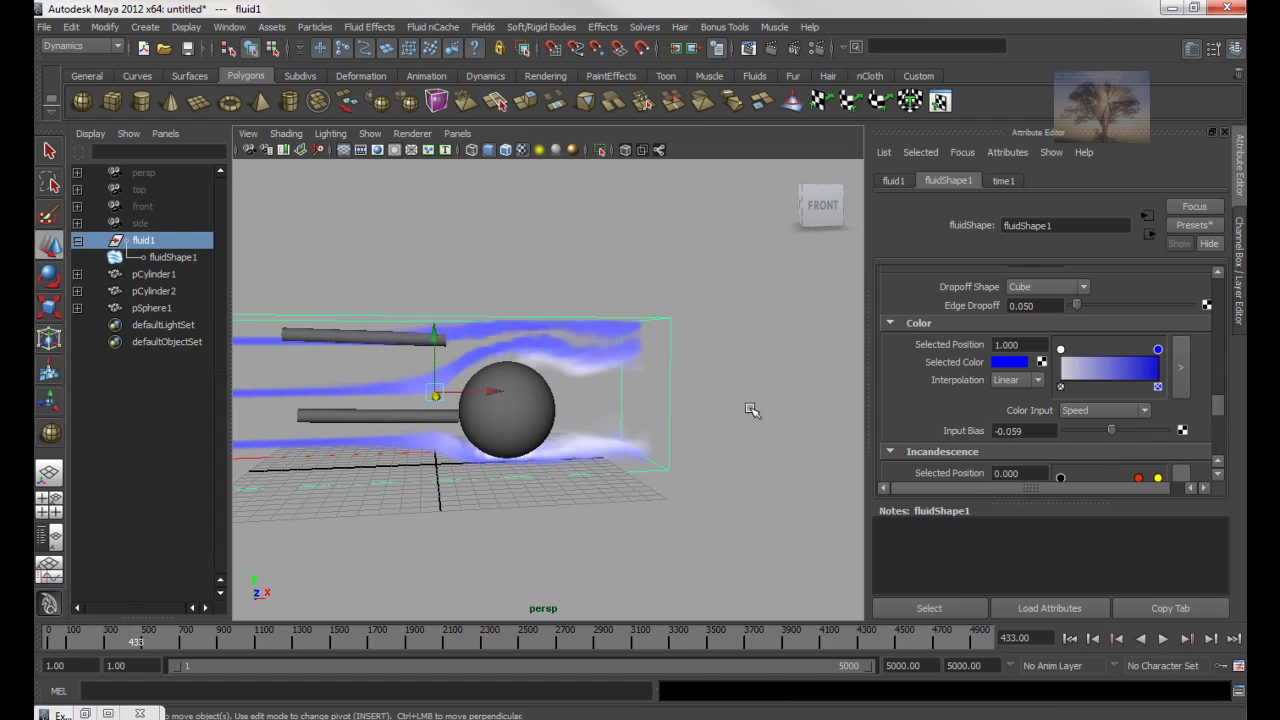
Add a key to the Opacity ramp at position 0.609, value 0.020, and replay the simulation from the start.
drag(737, 414, 740, 370)
drag(1216, 404, 1223, 427)
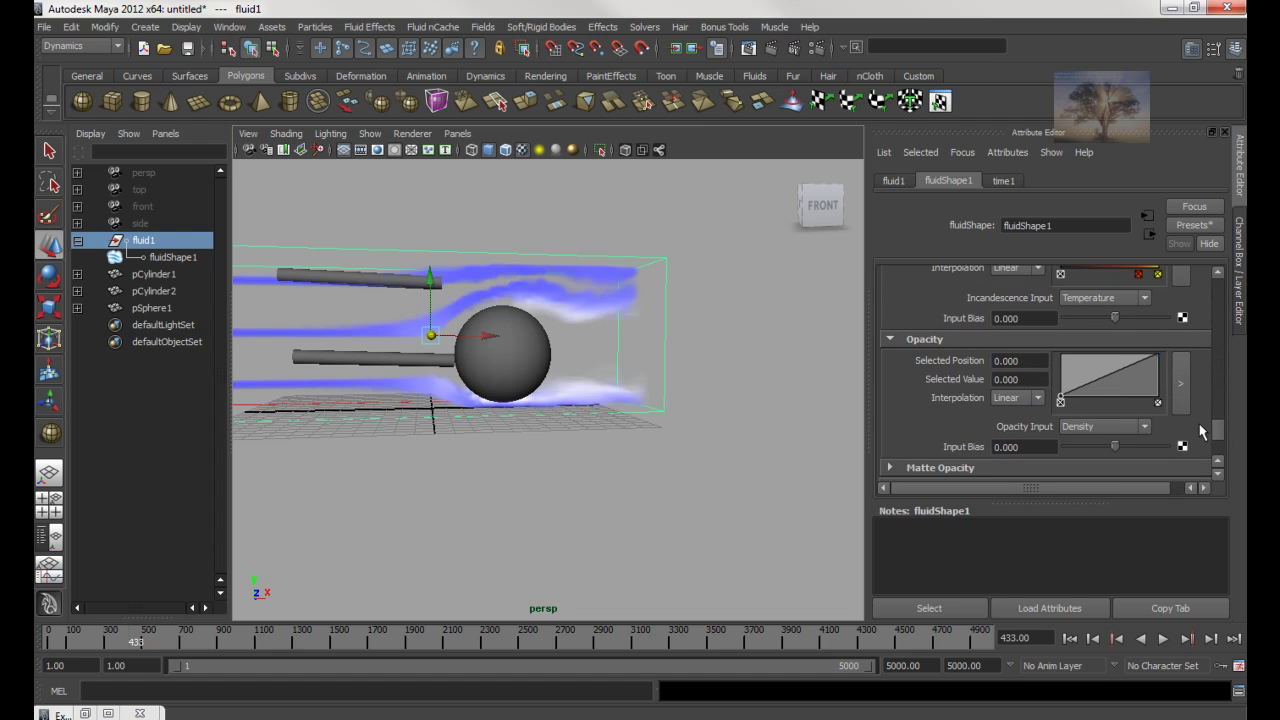
drag(1095, 381, 1096, 390)
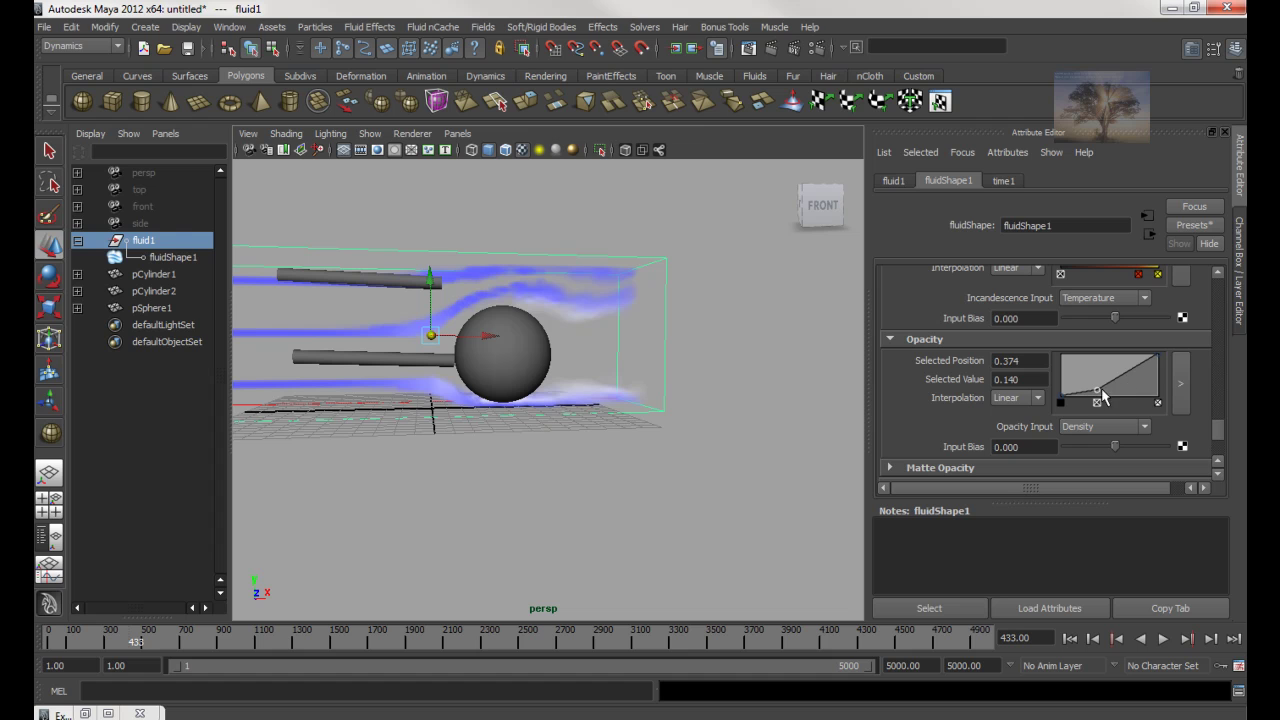
drag(1098, 397, 1121, 400)
click(1069, 638)
click(1163, 638)
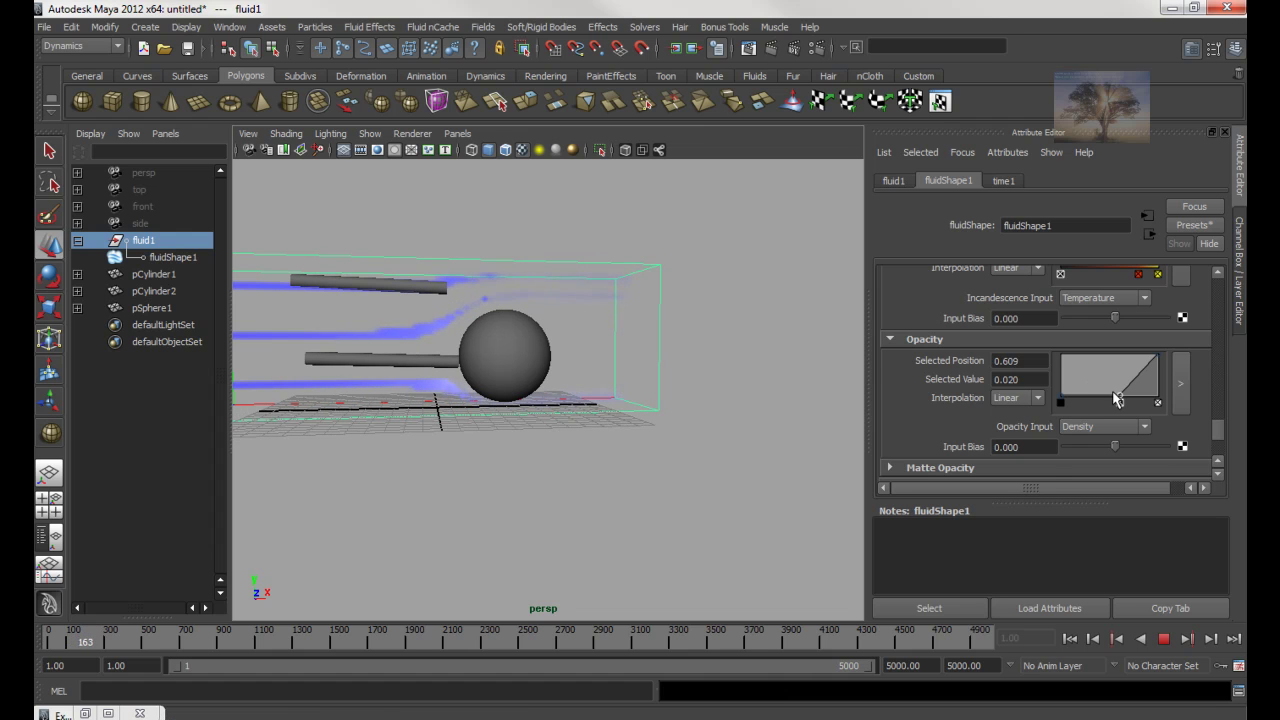
Reshape the Opacity ramp into a peak at position 0.104, value 0.580, with near-zero keys at position 0.391 and the end.
drag(1118, 399, 1073, 372)
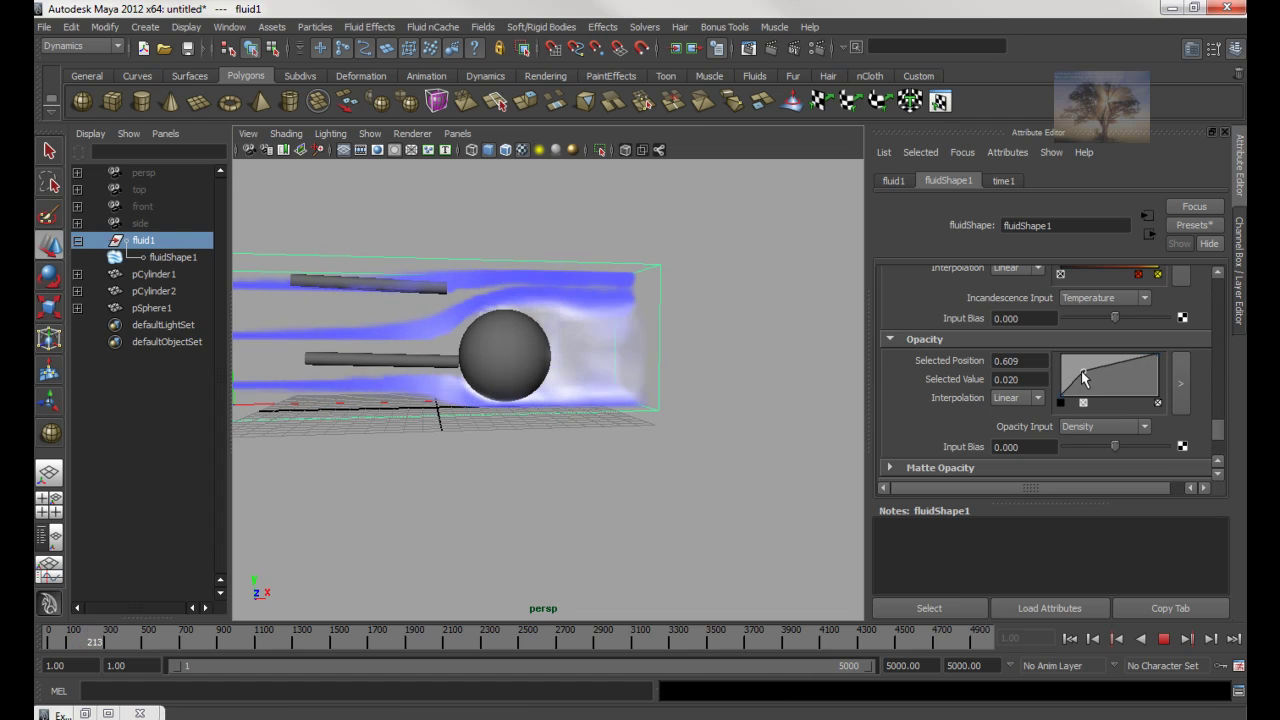
click(1159, 370)
drag(1161, 372, 1165, 402)
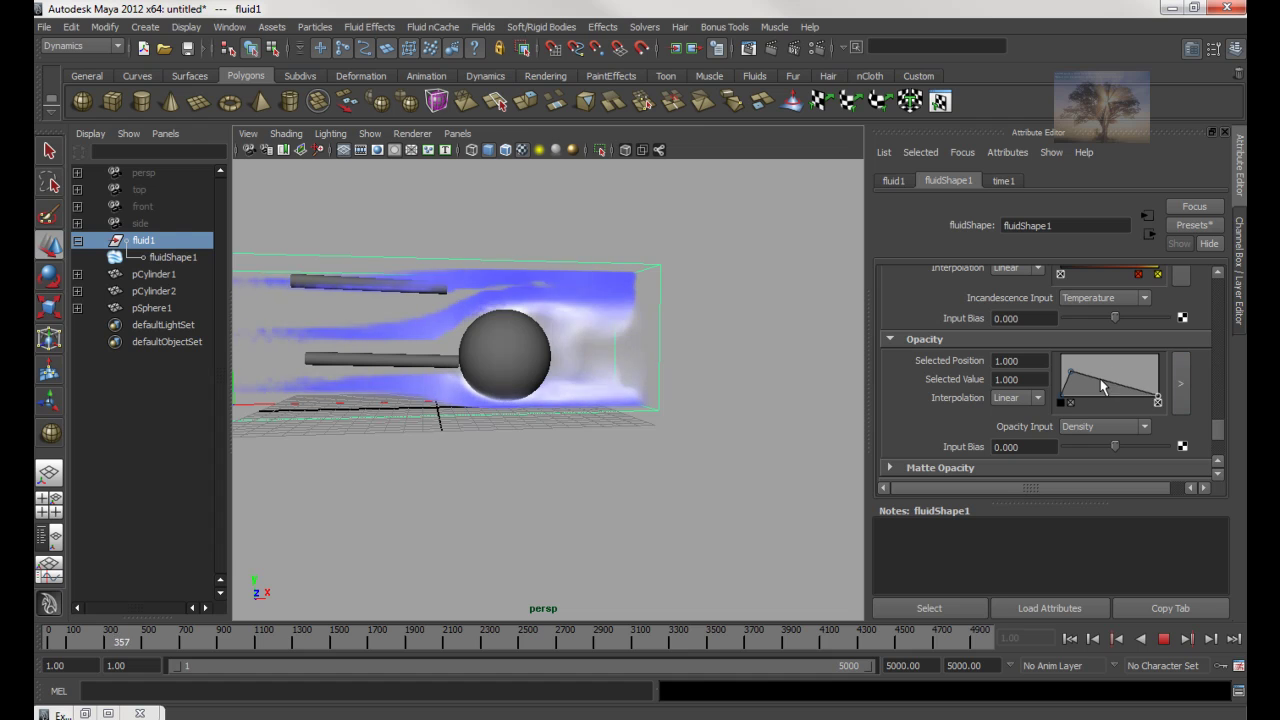
drag(1096, 383, 1097, 400)
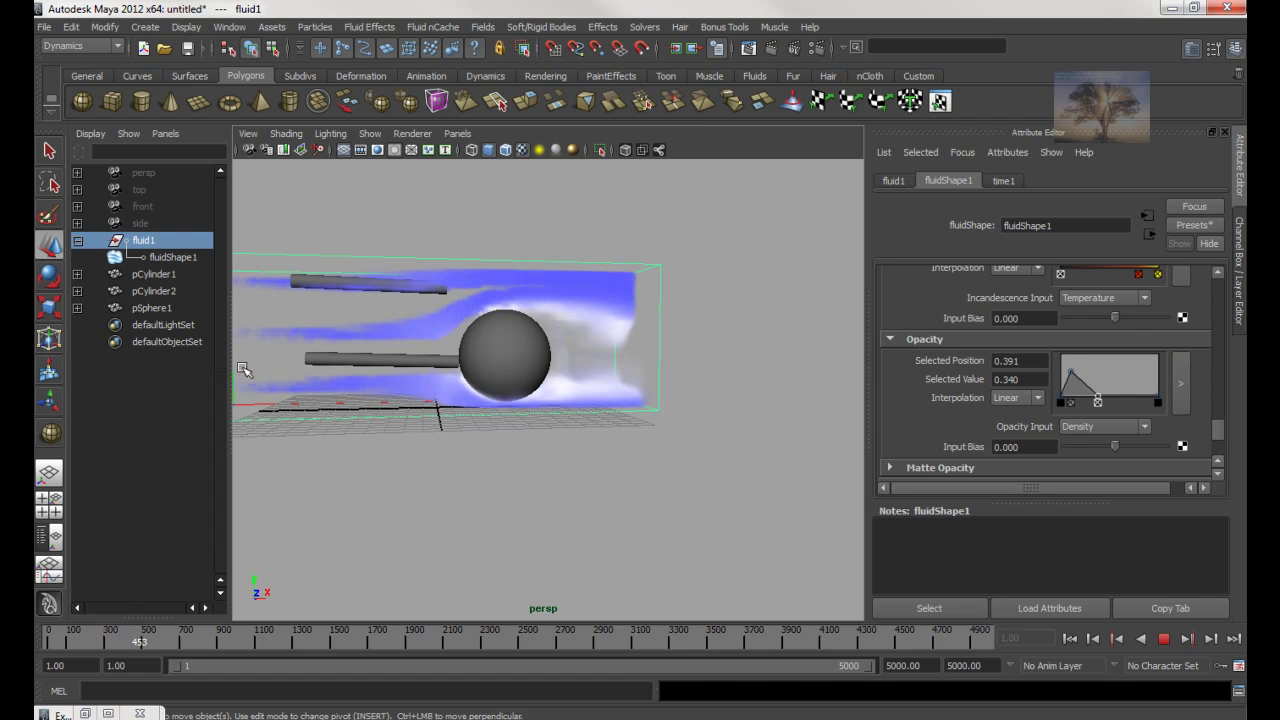
click(1098, 403)
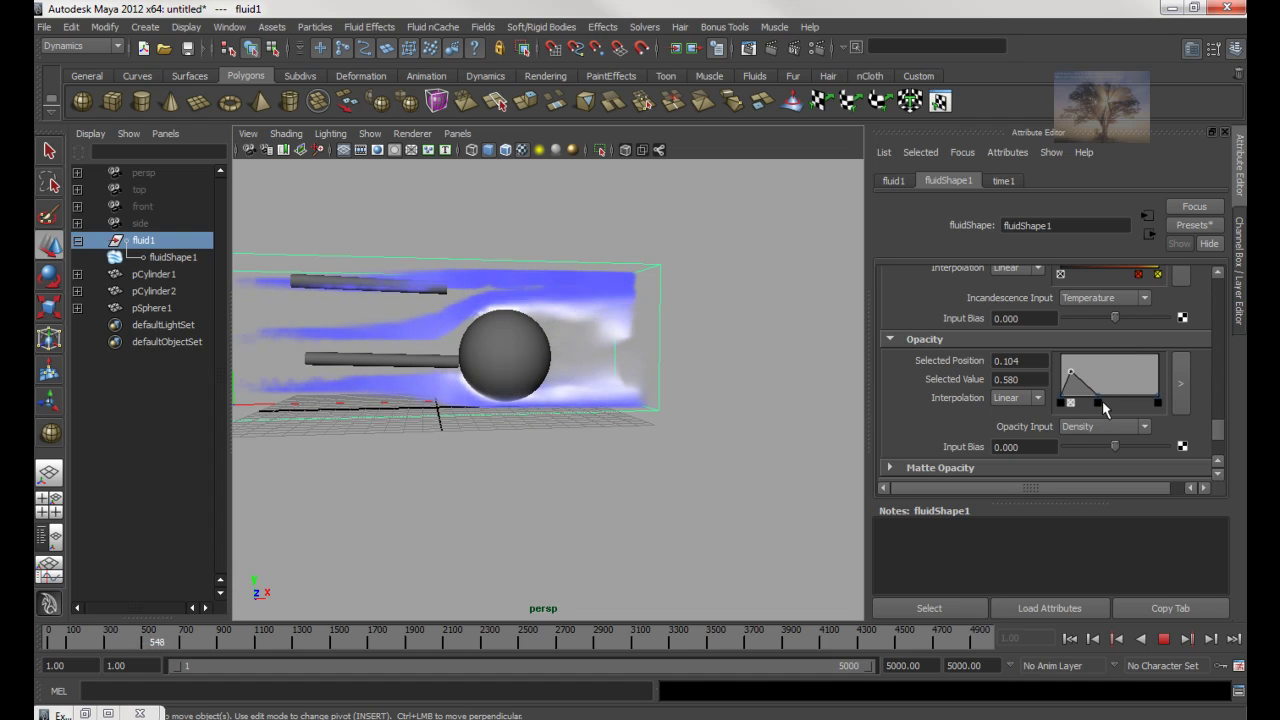
Reduce the Opacity ramp to a straight rise from zero to value 1.000 at position 1.000, and stop playback at frame 780.
drag(1098, 403, 1134, 398)
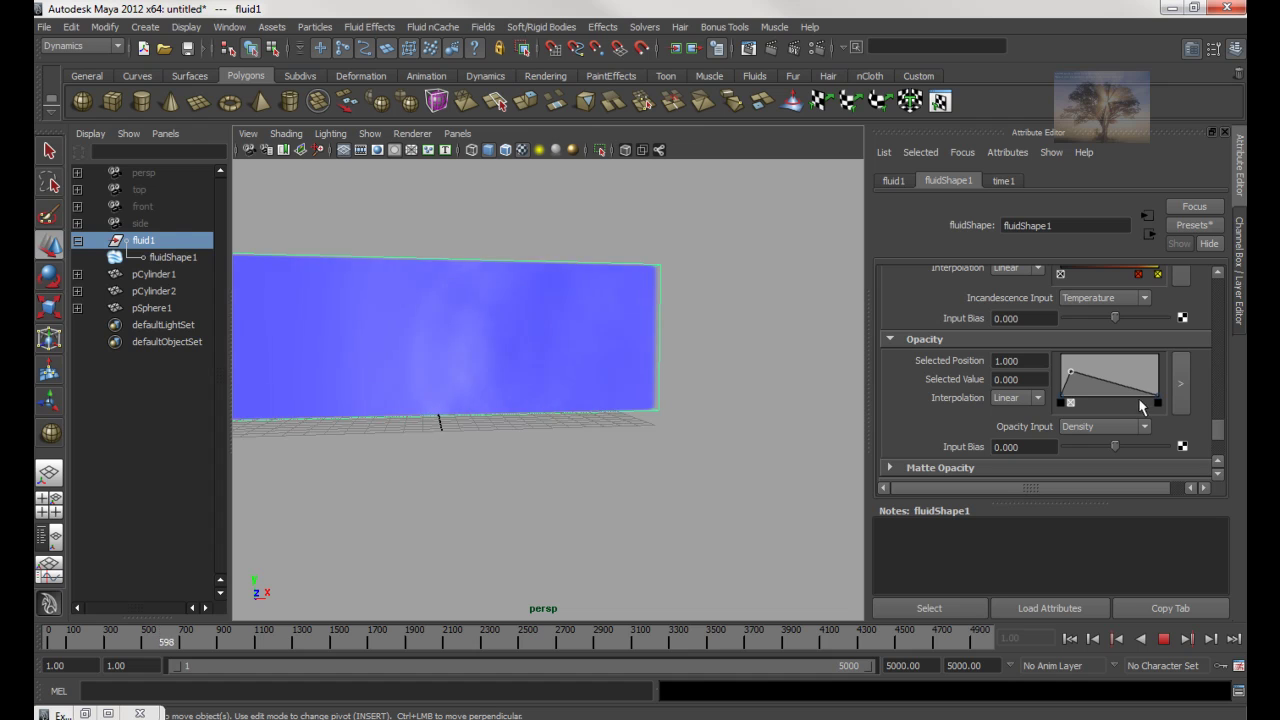
click(1071, 372)
drag(1074, 374, 1063, 410)
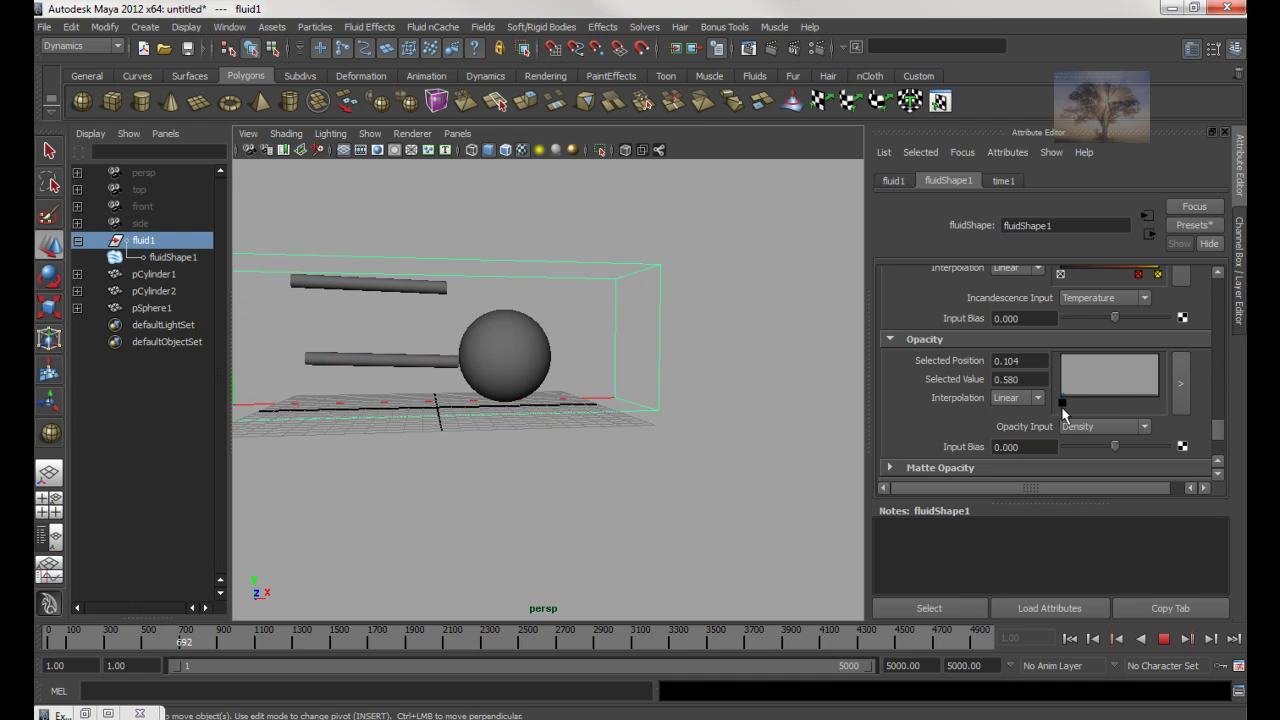
click(1157, 402)
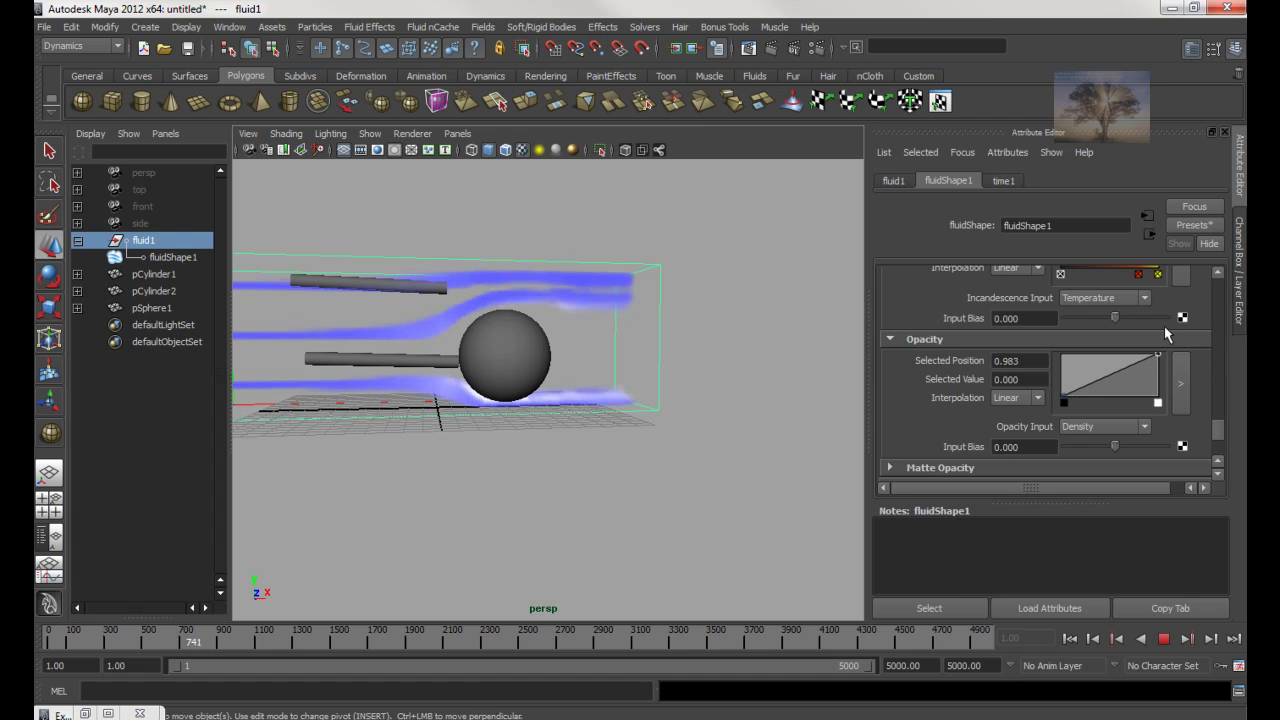
click(1163, 638)
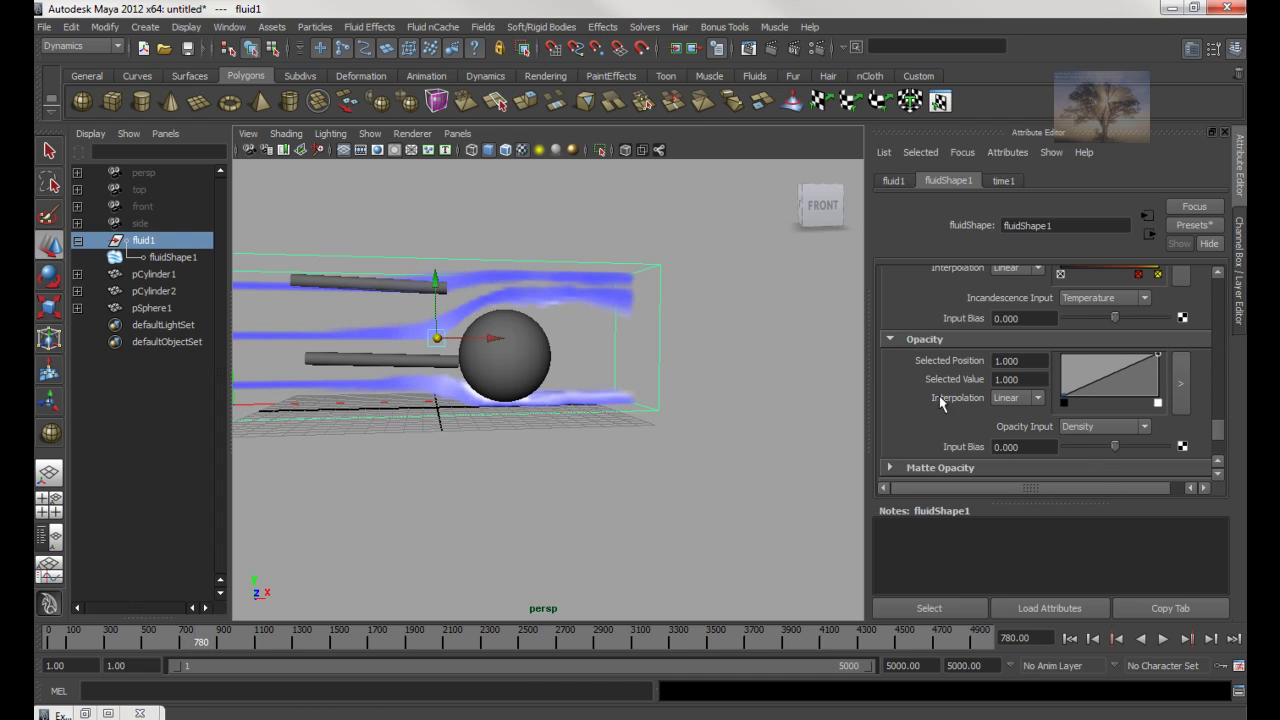
Resume the simulation and set the fluid's Tracers attribute to 6.
drag(1218, 433, 1226, 466)
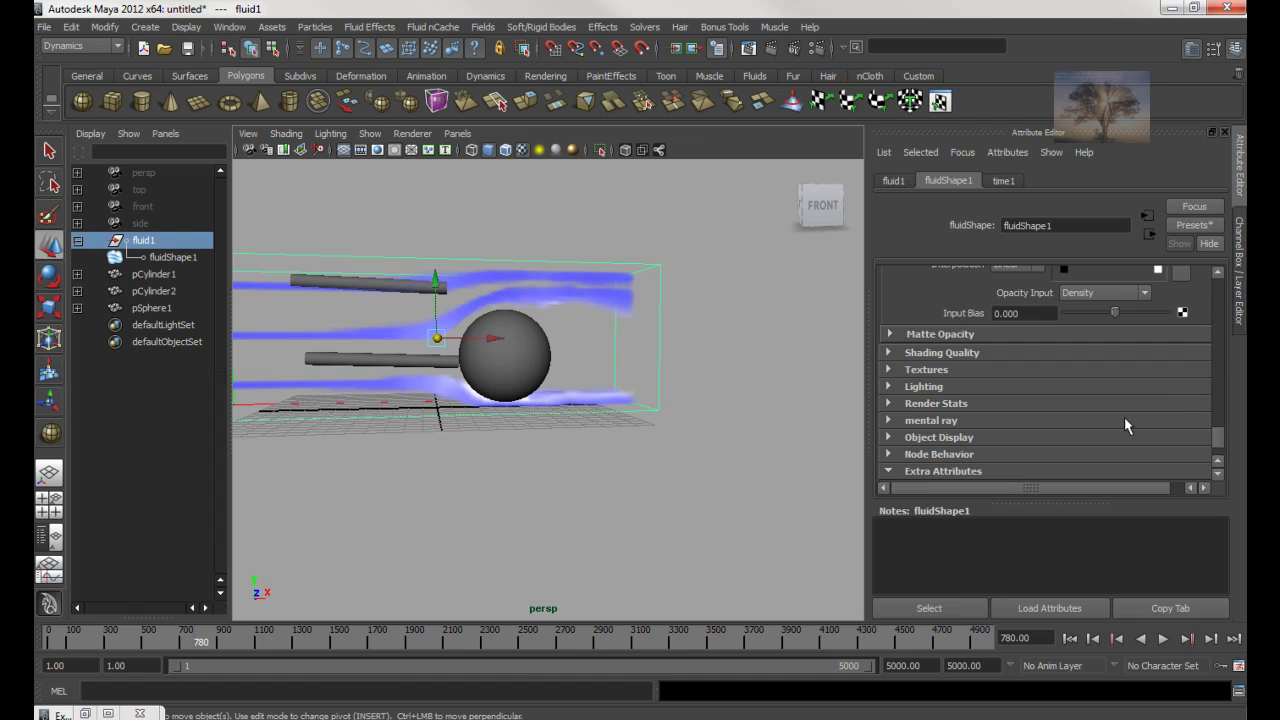
drag(1217, 433, 1220, 460)
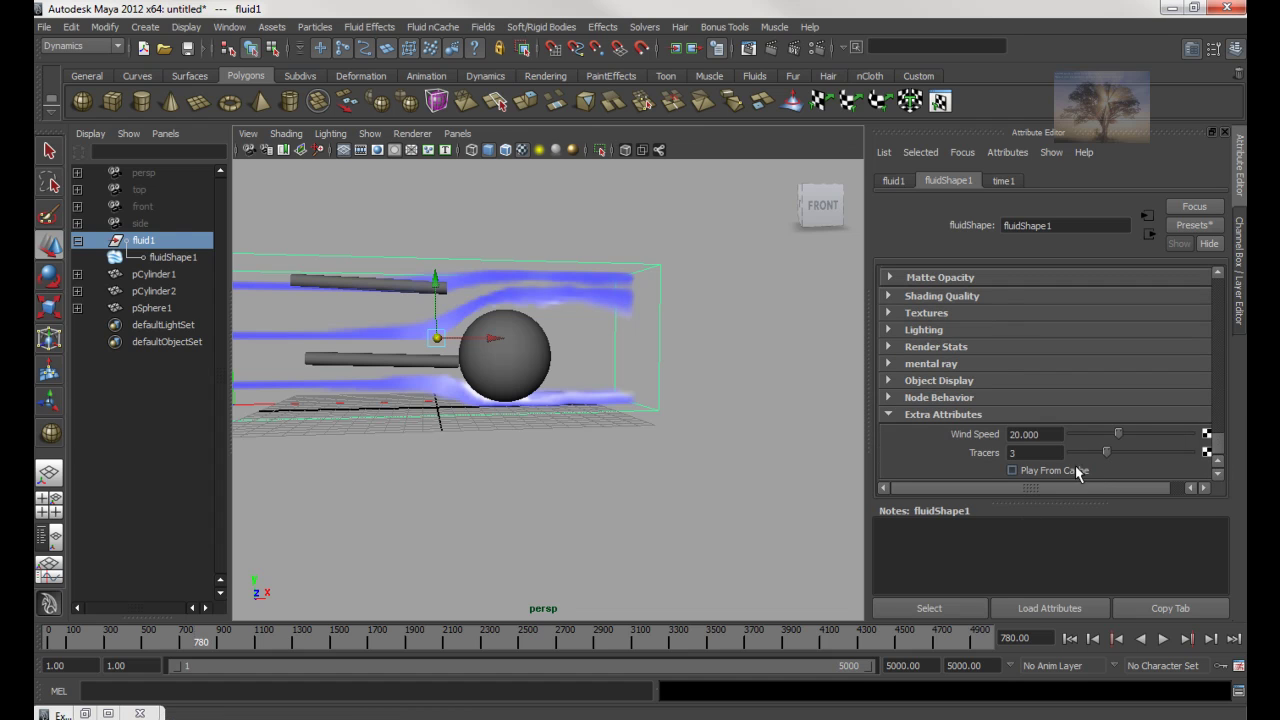
click(1172, 638)
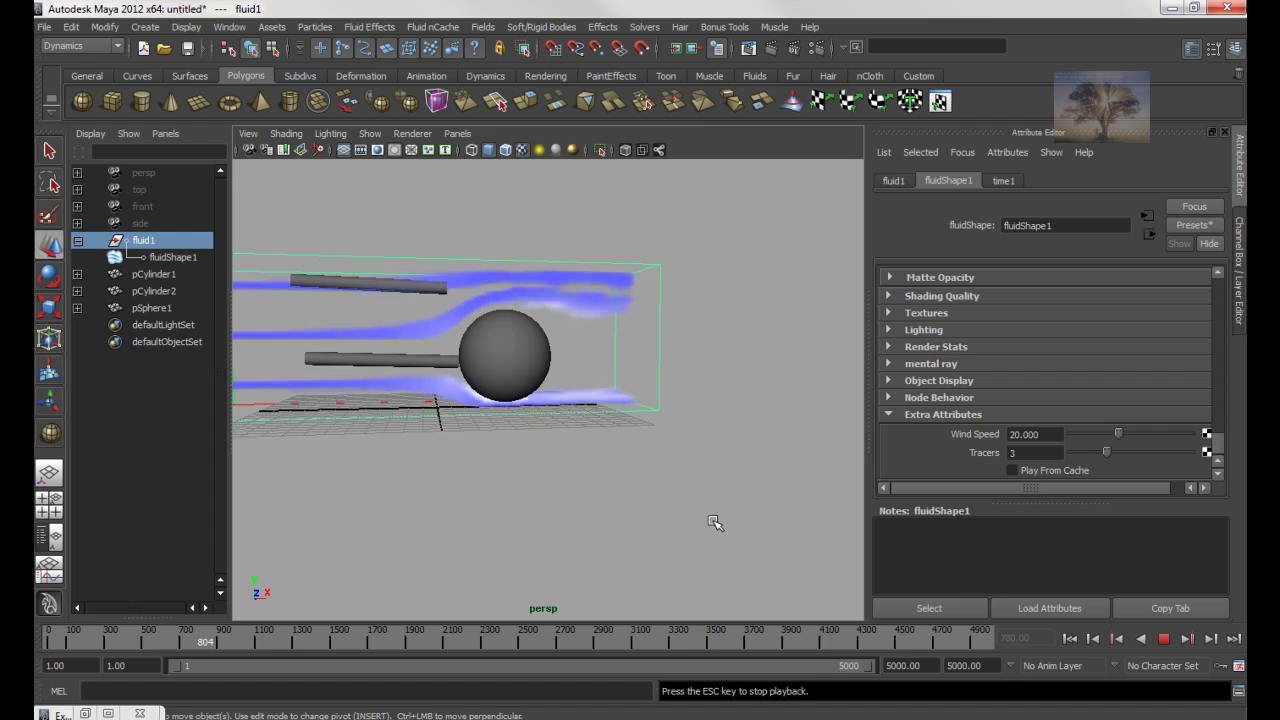
scroll(606, 508, down, 2)
drag(1106, 452, 1147, 454)
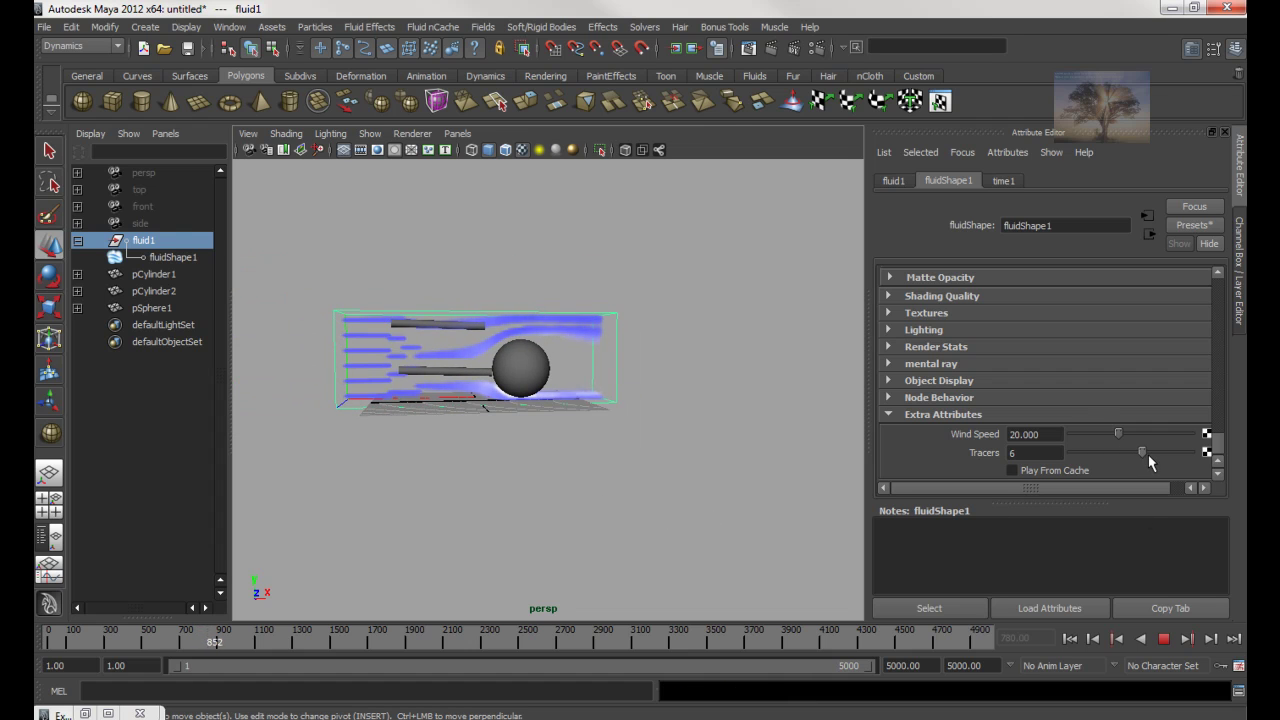
scroll(574, 466, up, 4)
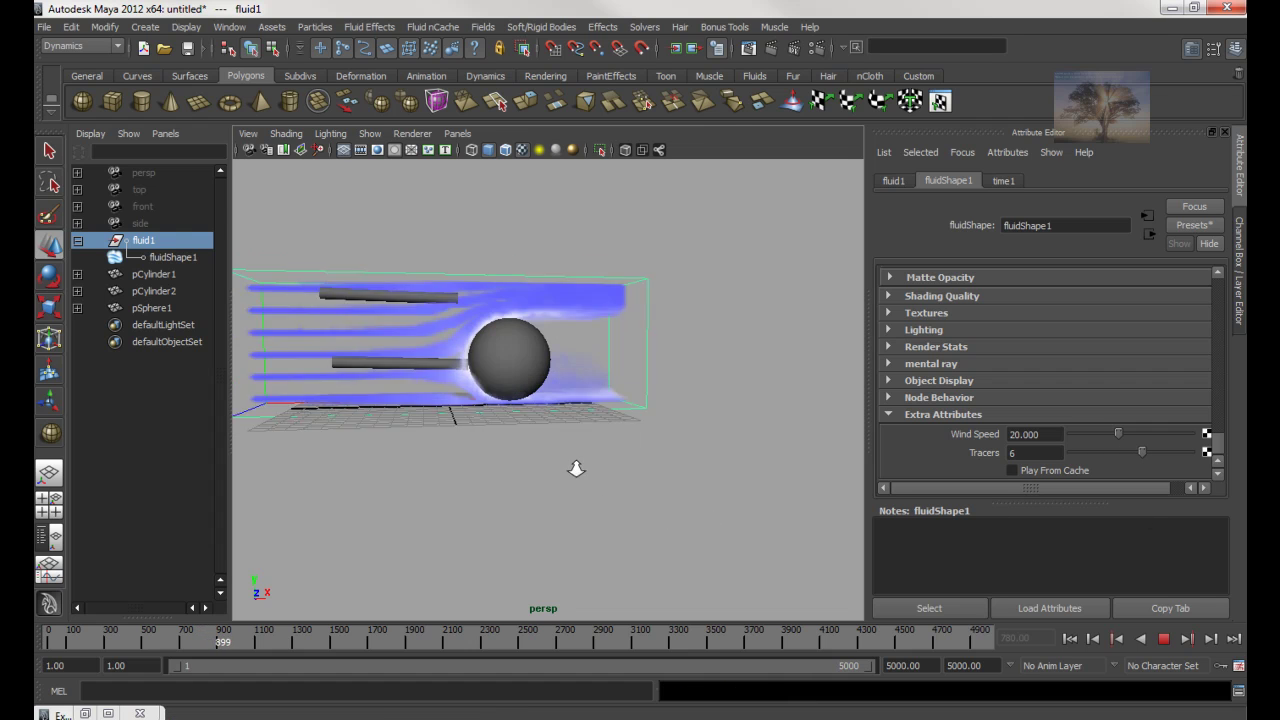
Raise the fluid's Wind Speed to 50, stopping playback at frame 1182.
scroll(566, 475, down, 3)
drag(486, 466, 689, 474)
drag(1105, 433, 1175, 460)
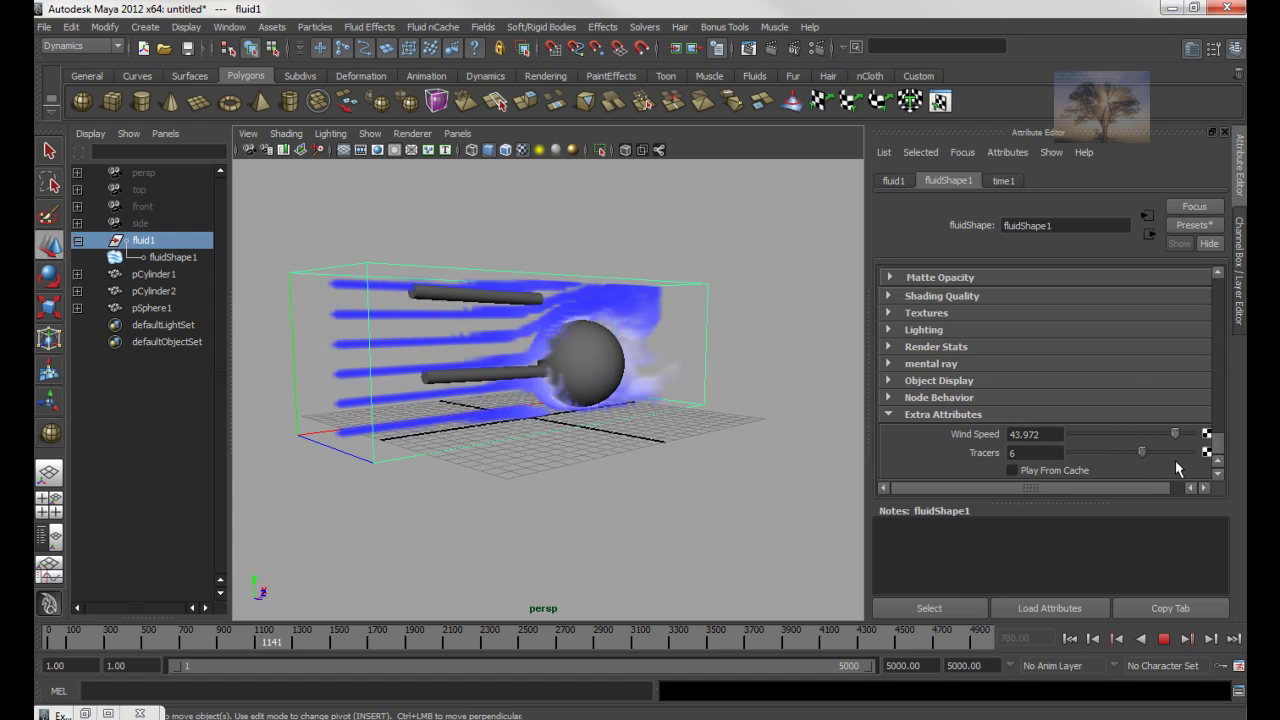
click(1162, 638)
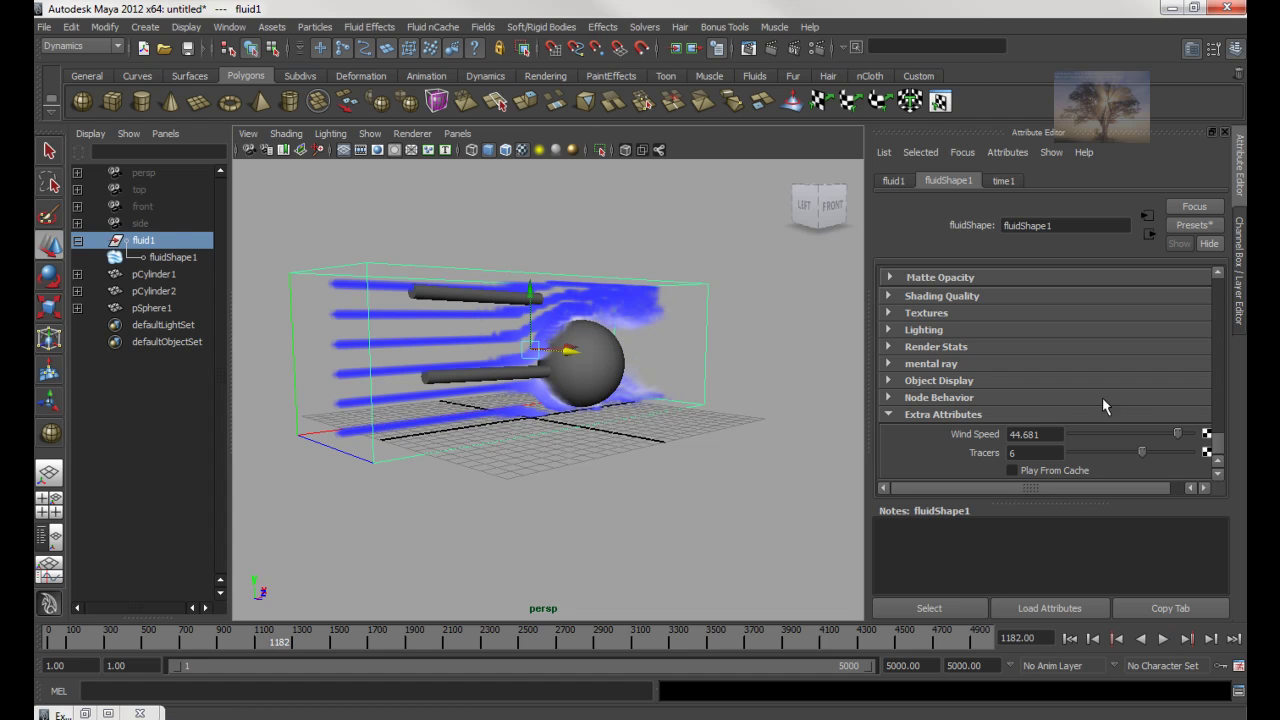
drag(1181, 436, 1205, 446)
Review the fluid shape's Wind Speed and Tracers channels, and check fluid1 for editable custom attributes.
click(1238, 238)
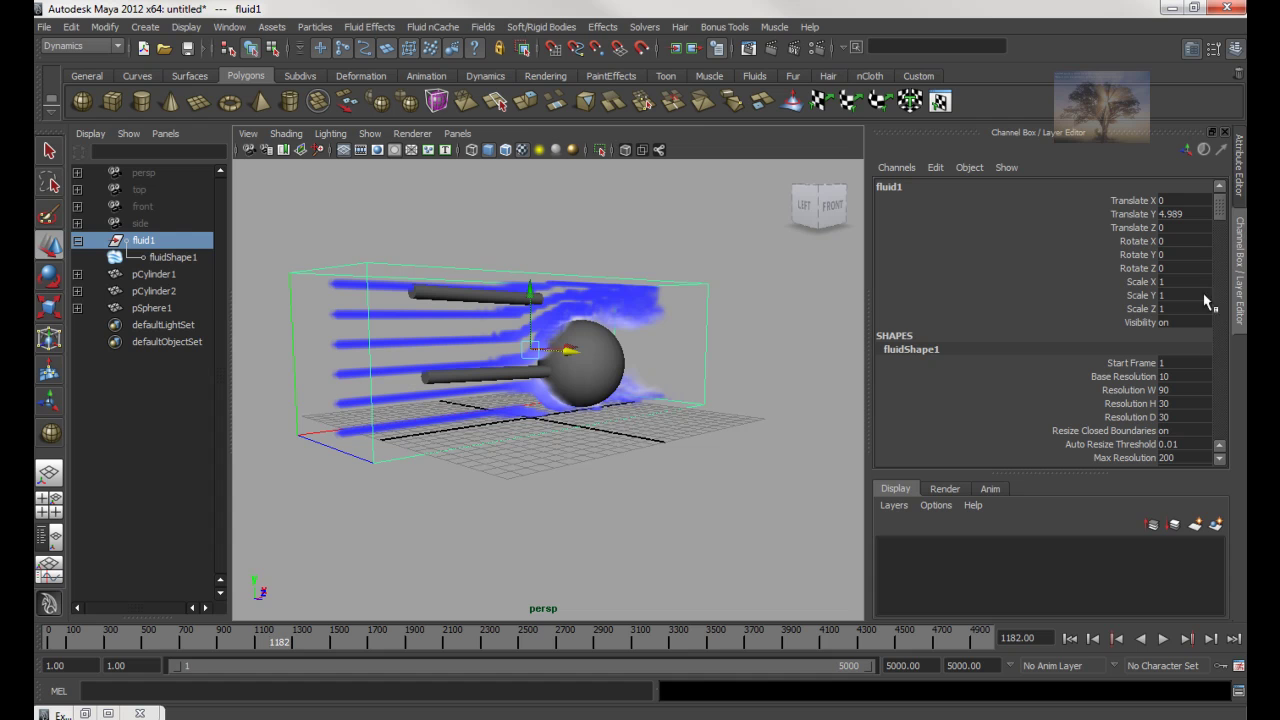
drag(1217, 209, 1229, 294)
scroll(1156, 358, down, 10)
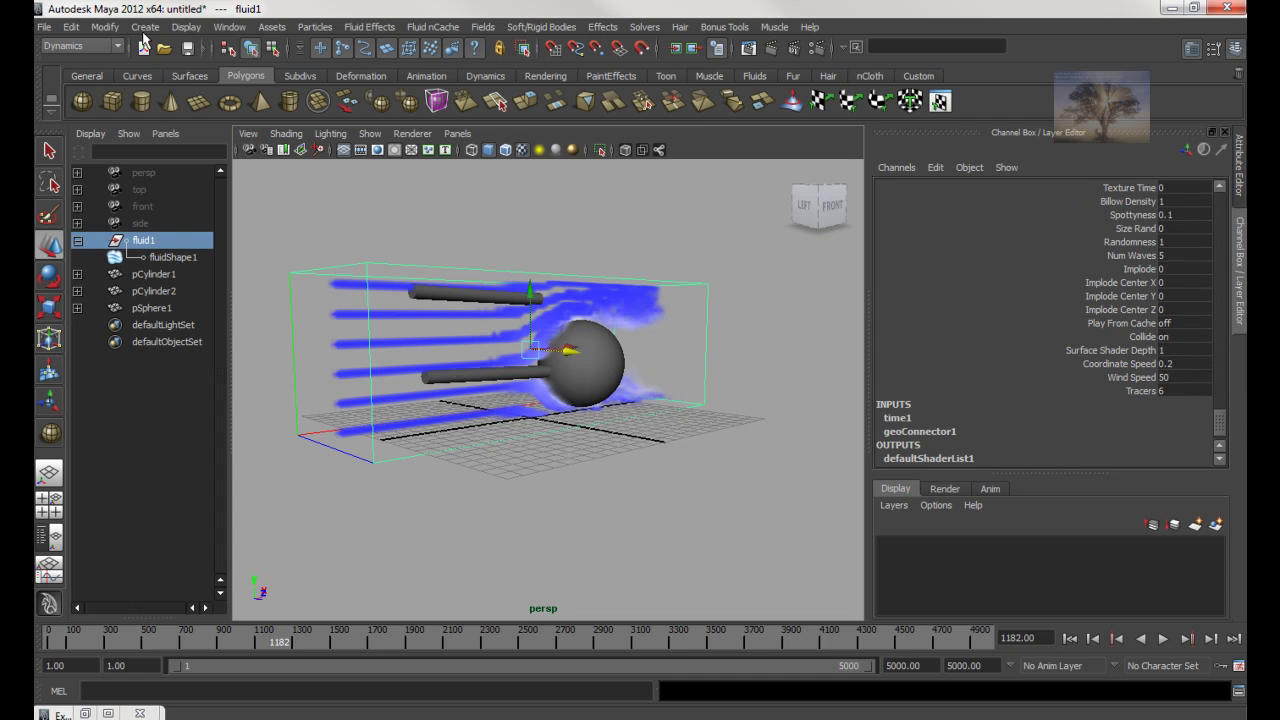
click(101, 28)
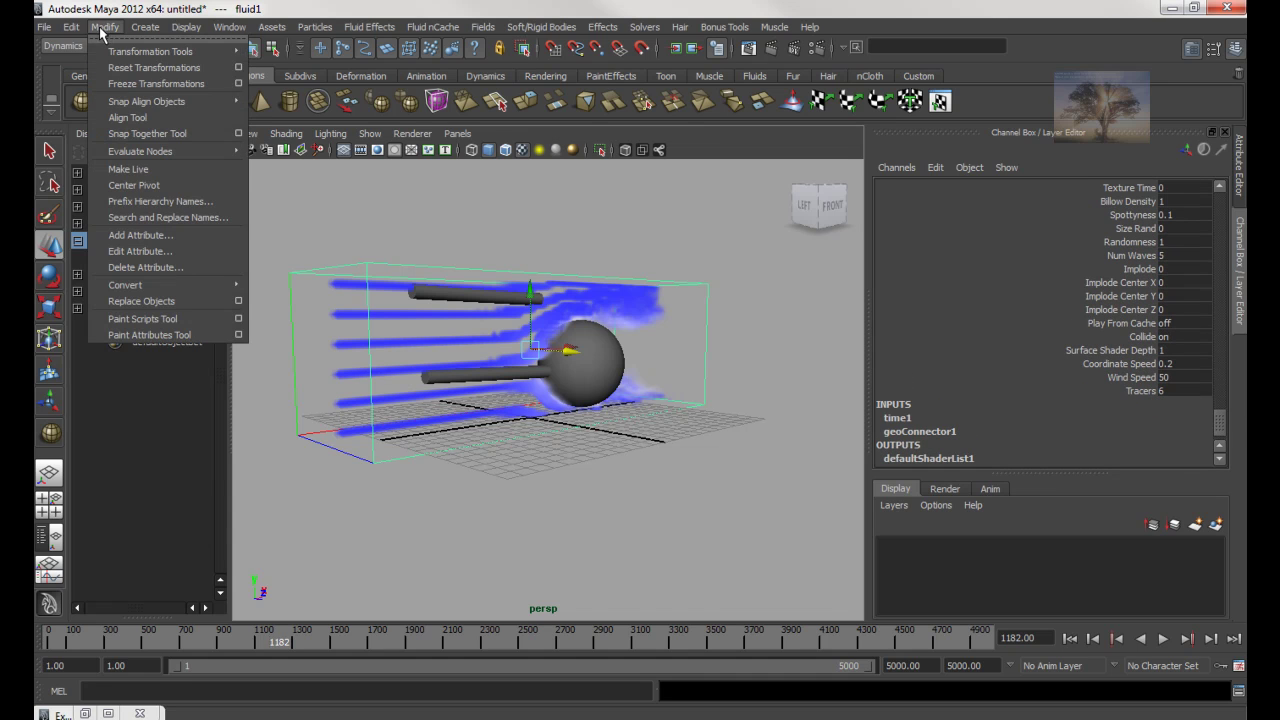
click(174, 252)
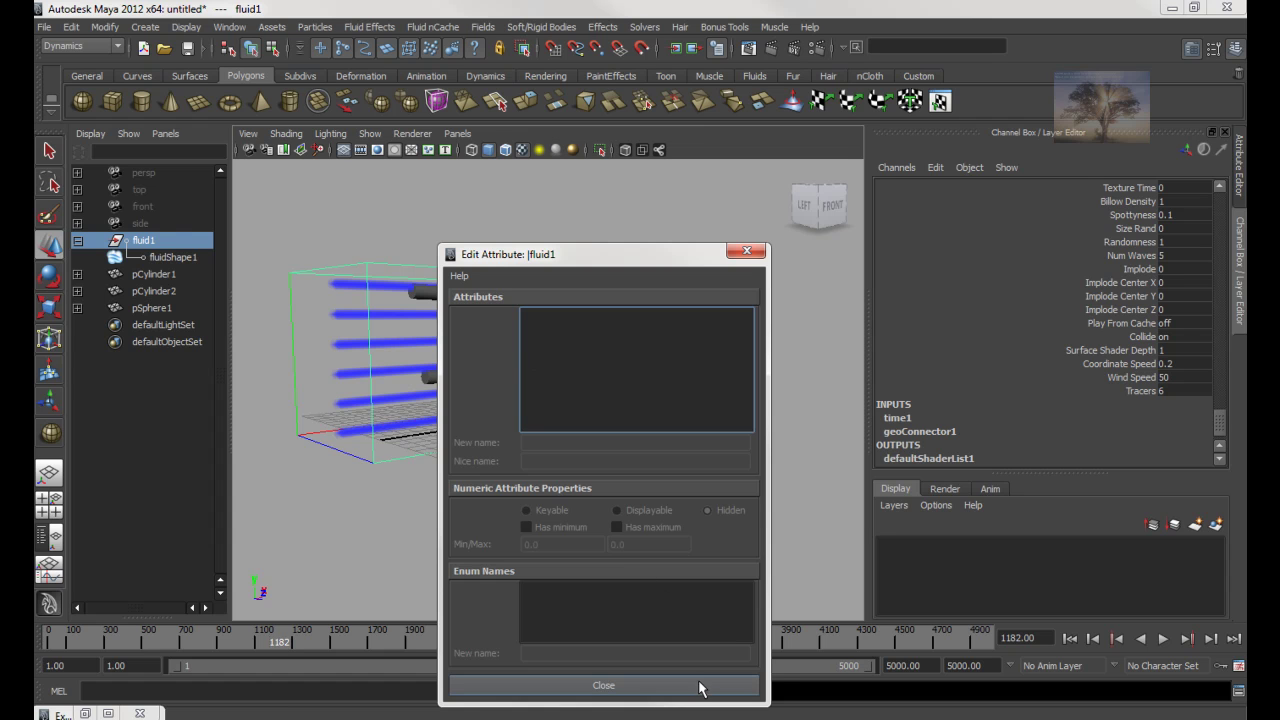
click(603, 685)
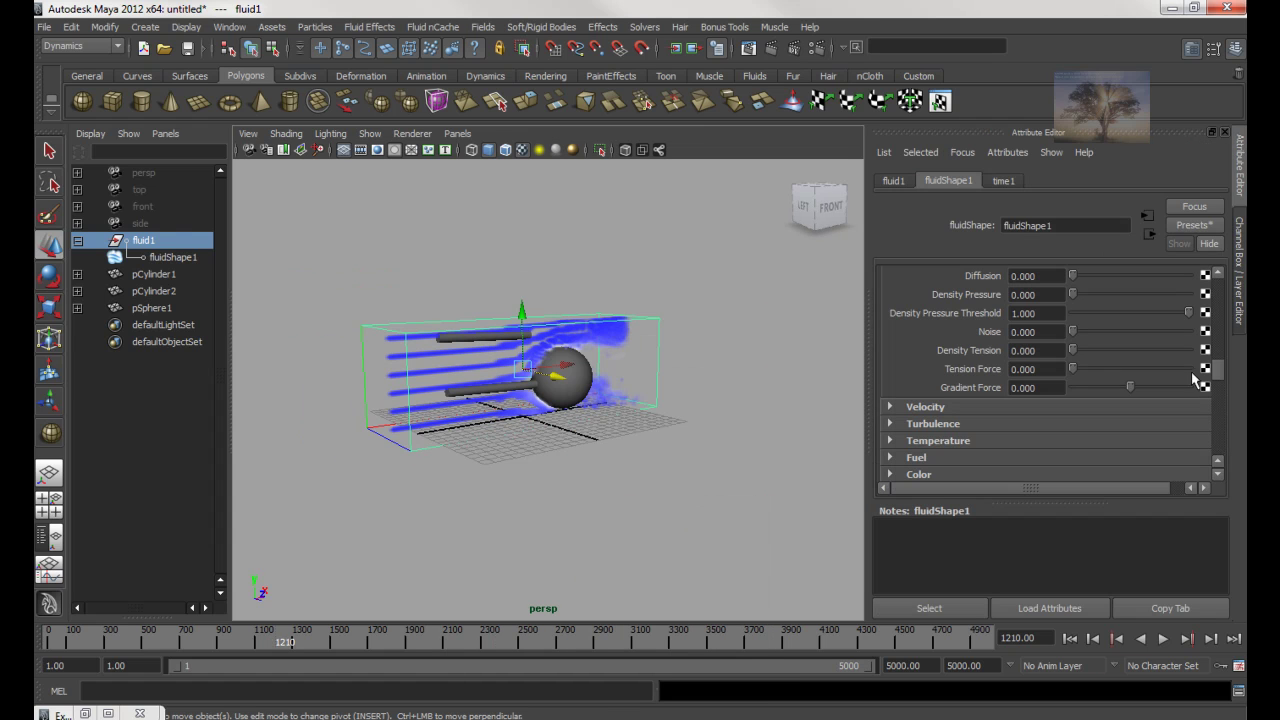
Reopen smokeExpression in the Expression Editor and examine its density emission line alongside the tracers in the fluid container.
drag(1225, 367, 1217, 359)
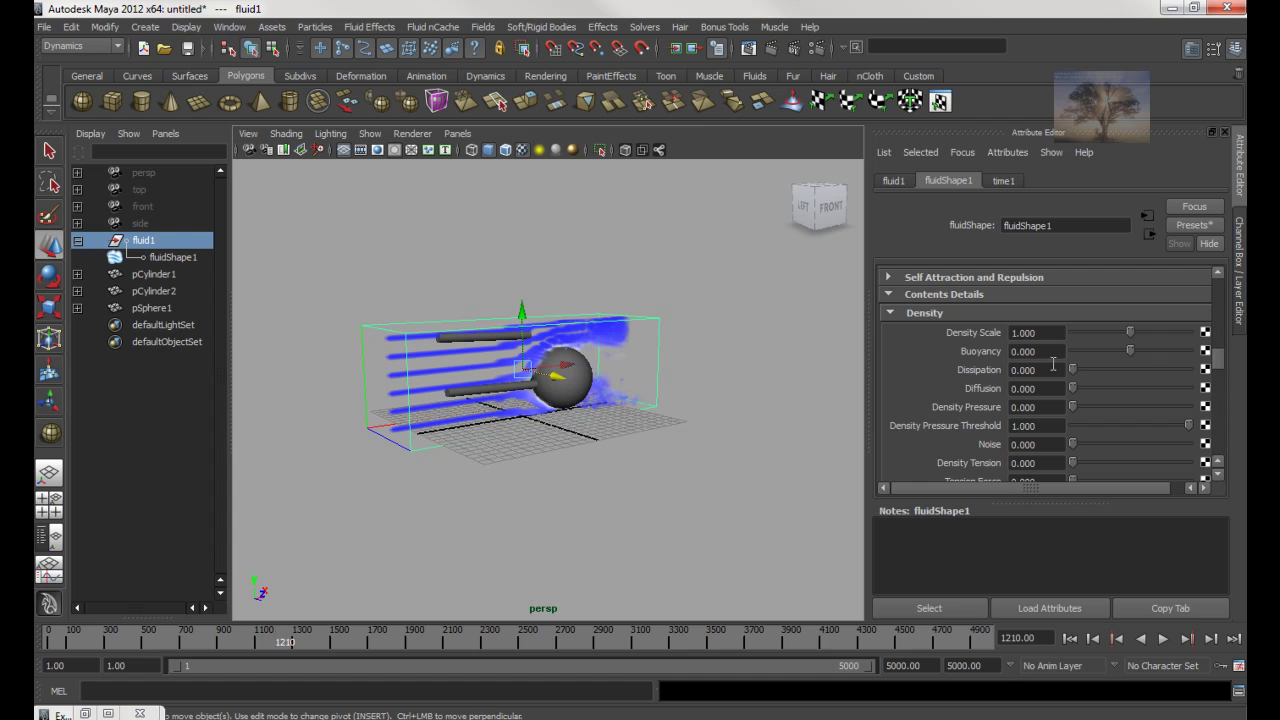
click(86, 713)
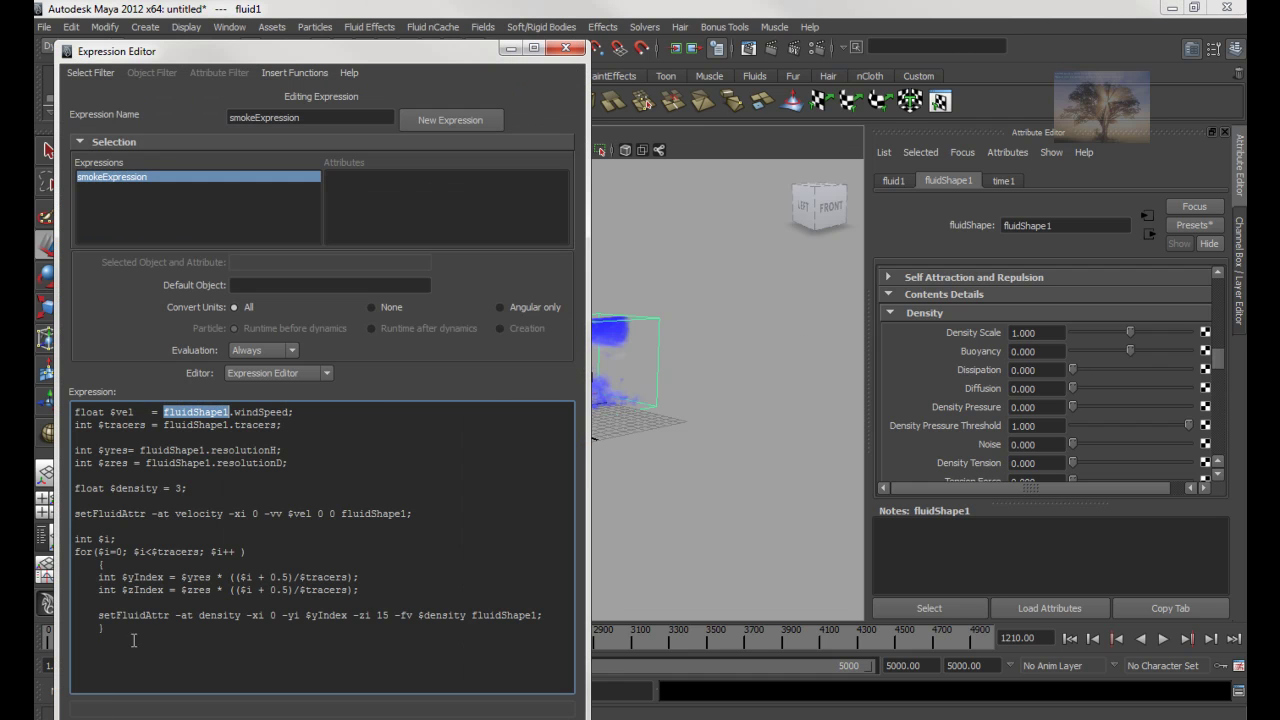
click(559, 628)
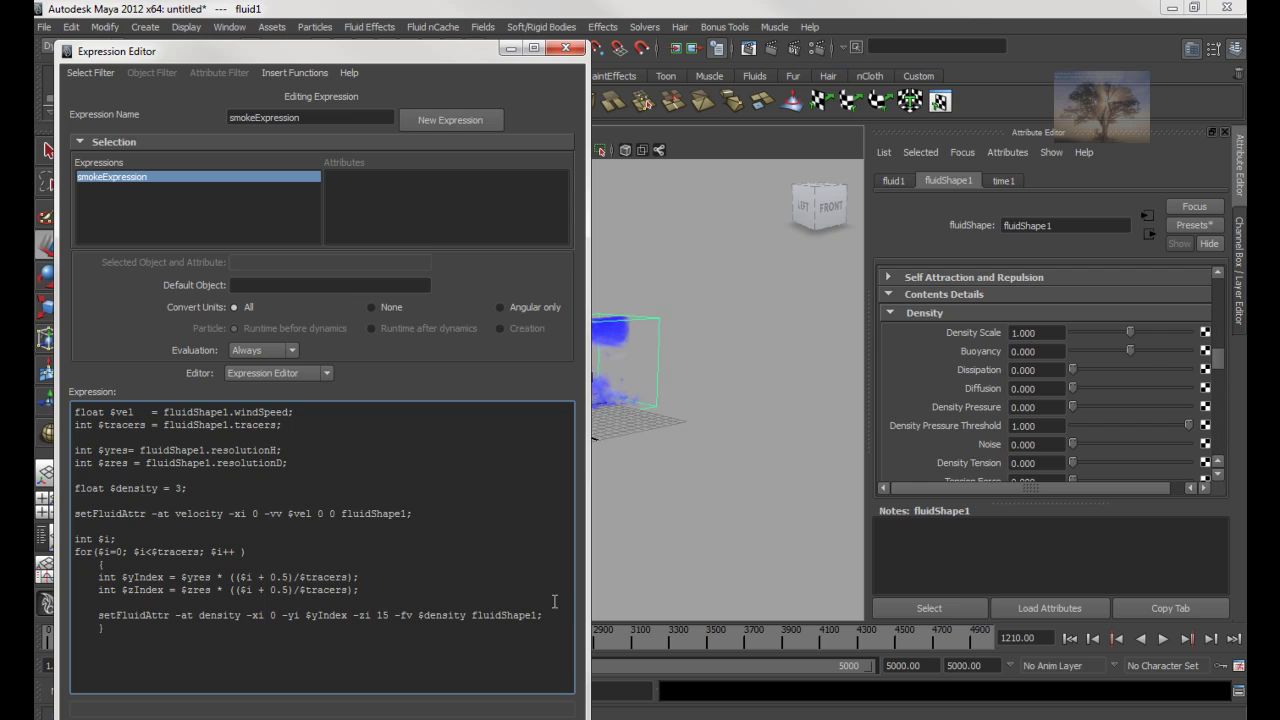
click(670, 350)
drag(636, 388, 637, 346)
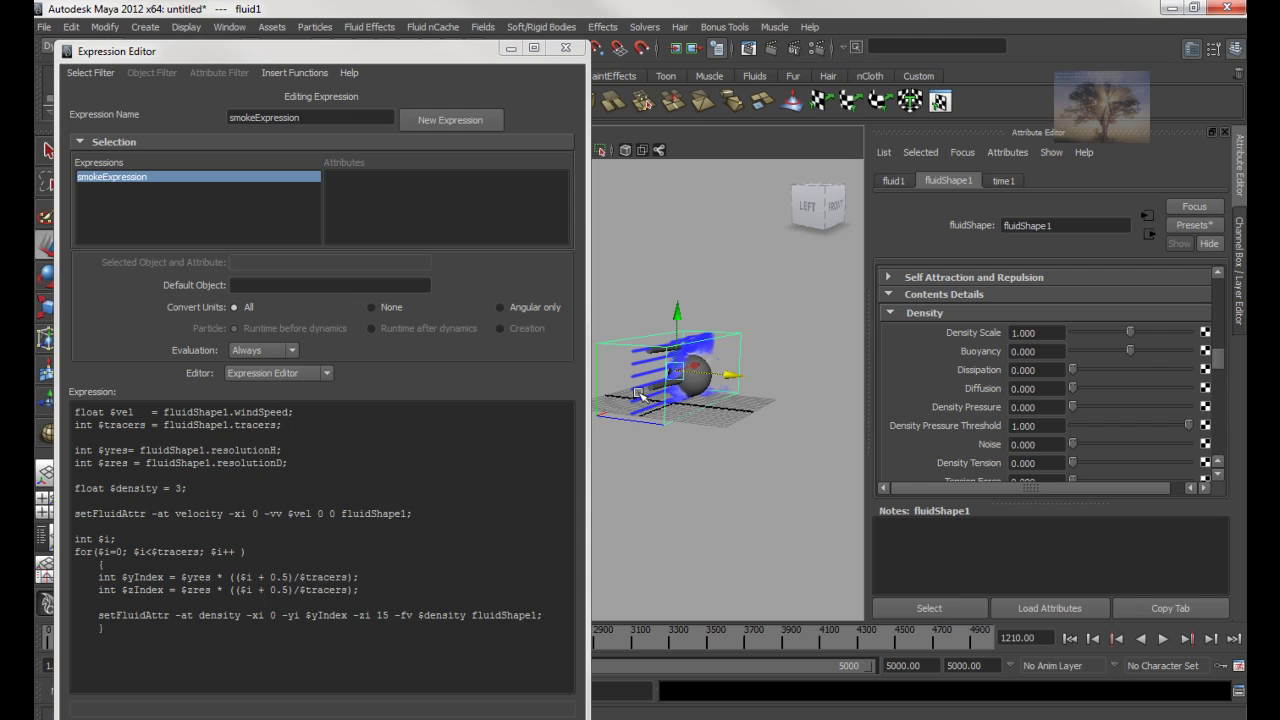